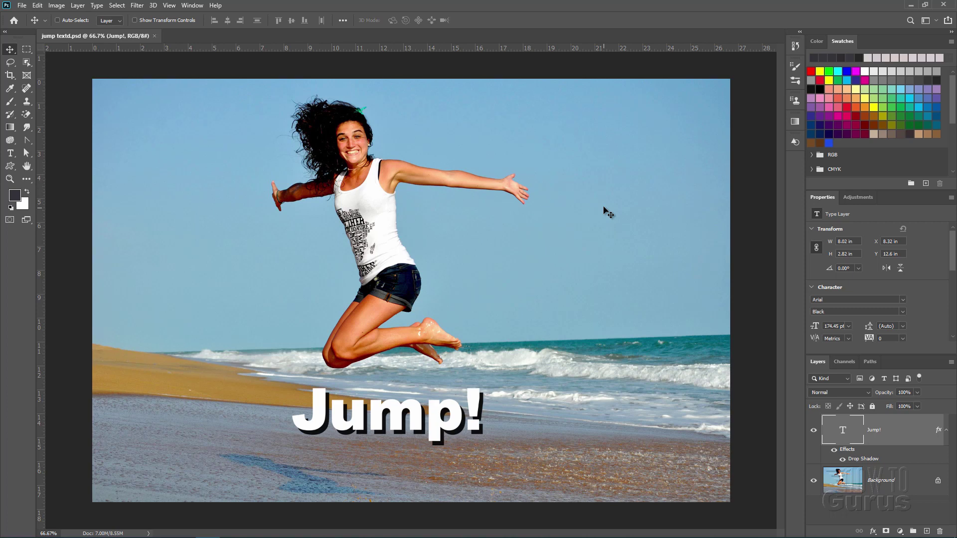
Step: Examine the option of saving a copy of jump textd to cloud documents, and cancel without saving
{"action": "left_click", "coordinate": [25, 6]}
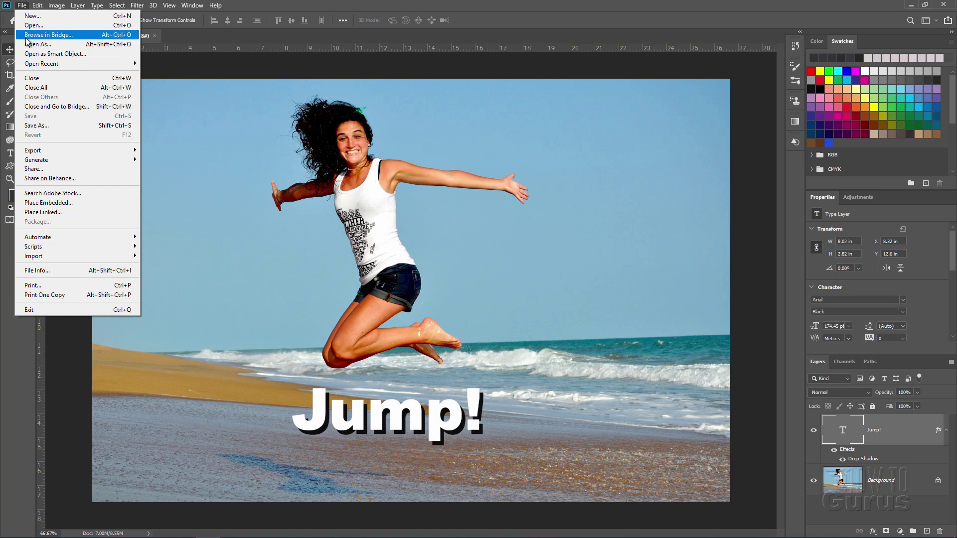
{"action": "left_click", "coordinate": [30, 126]}
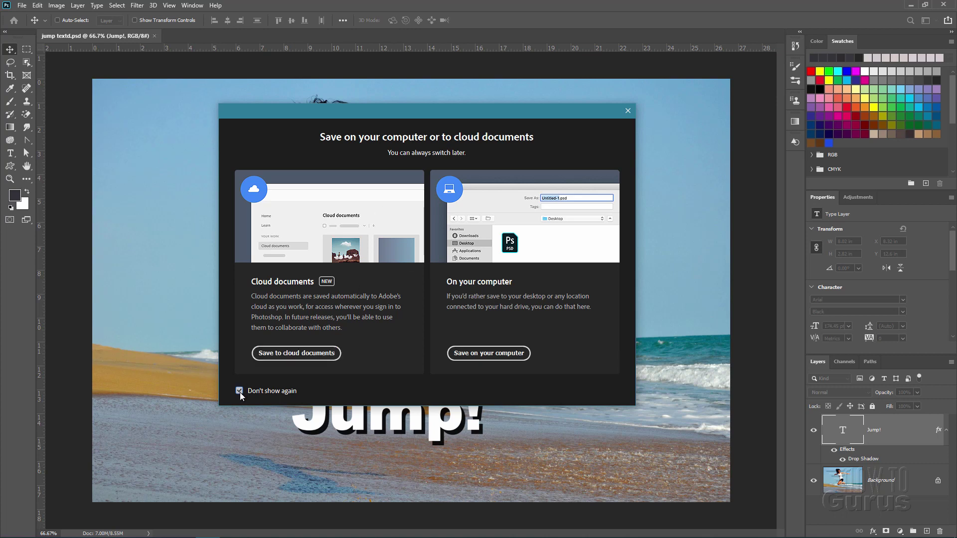
{"action": "left_click", "coordinate": [317, 355]}
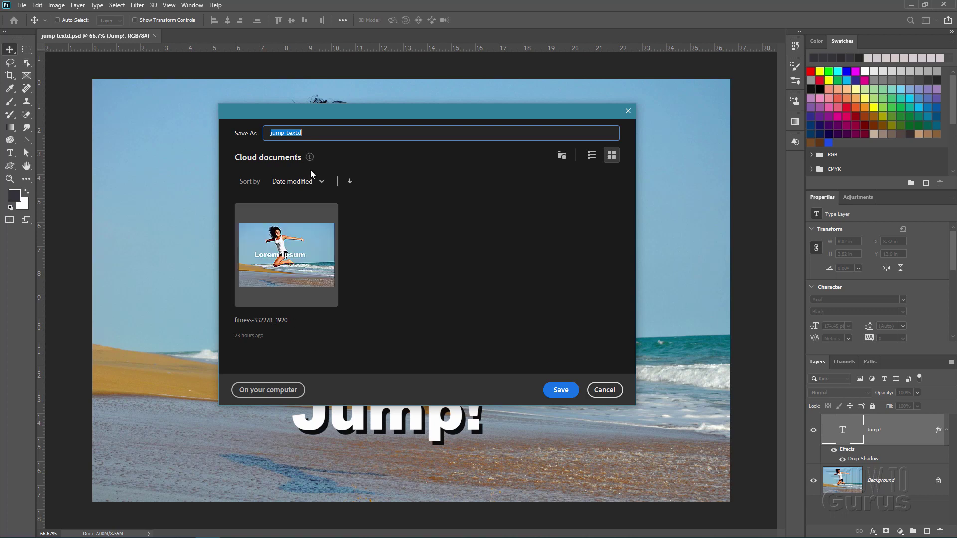
{"action": "left_click", "coordinate": [310, 134]}
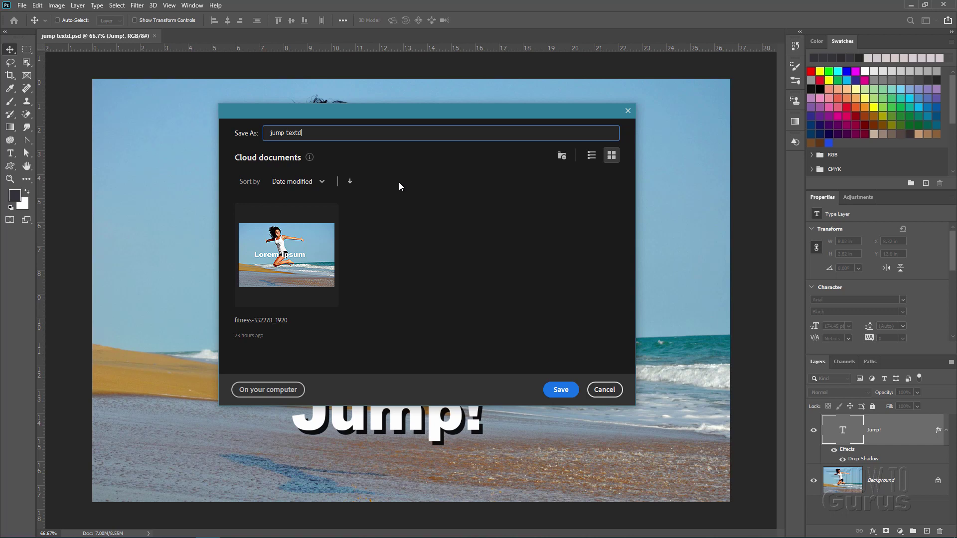
{"action": "key", "text": "ctrl+a"}
{"action": "left_click", "coordinate": [601, 390]}
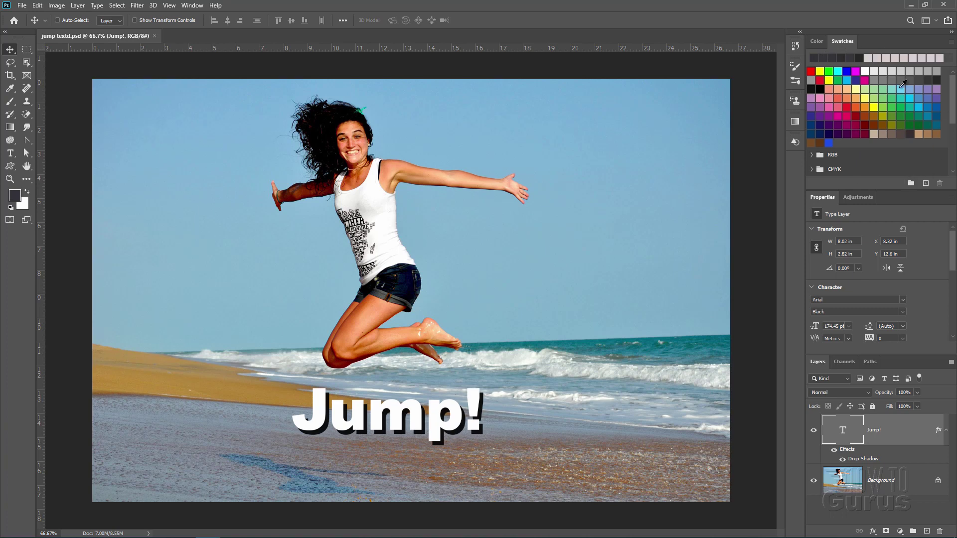
Step: Collapse the Properties and Layers panels and expand every swatch group from RGB through Pale
{"action": "double_click", "coordinate": [820, 201]}
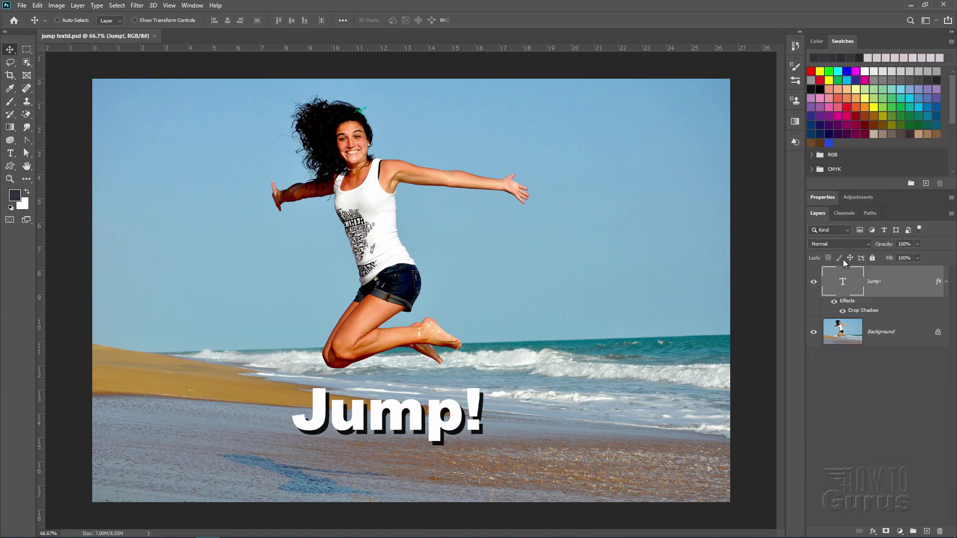
{"action": "double_click", "coordinate": [817, 214]}
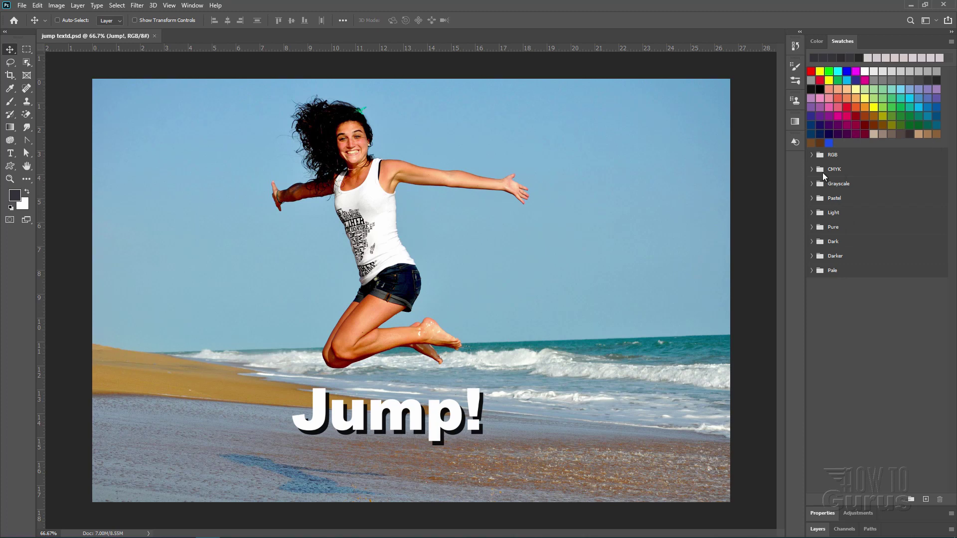
{"action": "left_click", "coordinate": [812, 156]}
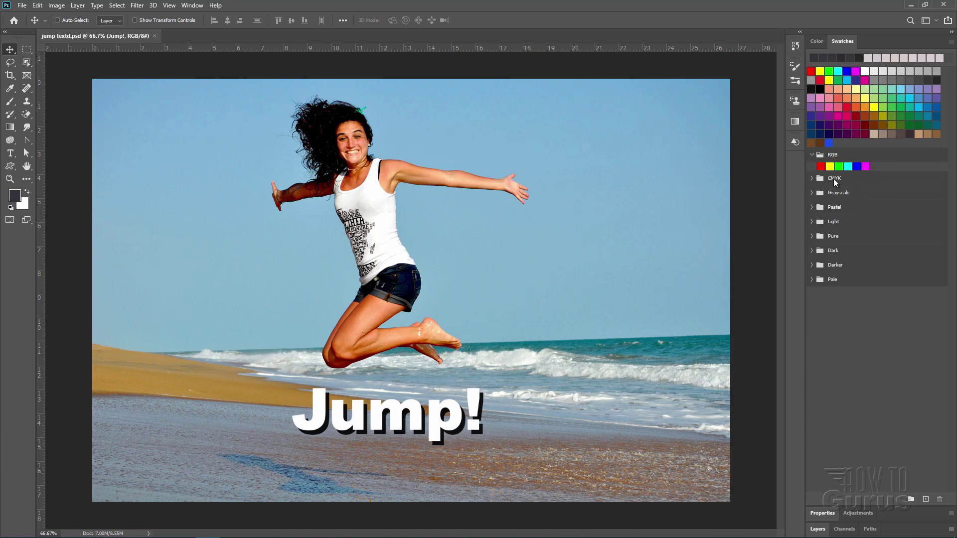
{"action": "left_click", "coordinate": [812, 180]}
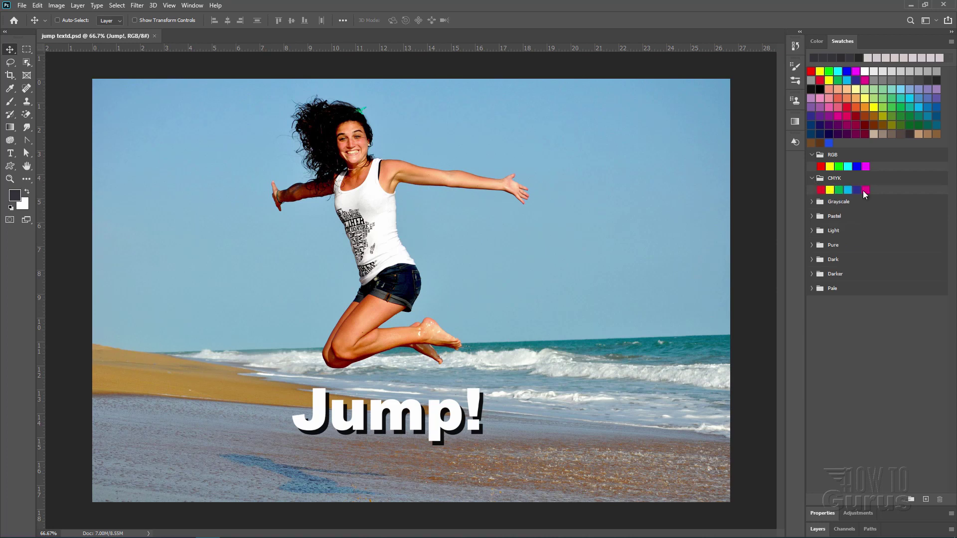
{"action": "left_click", "coordinate": [814, 203]}
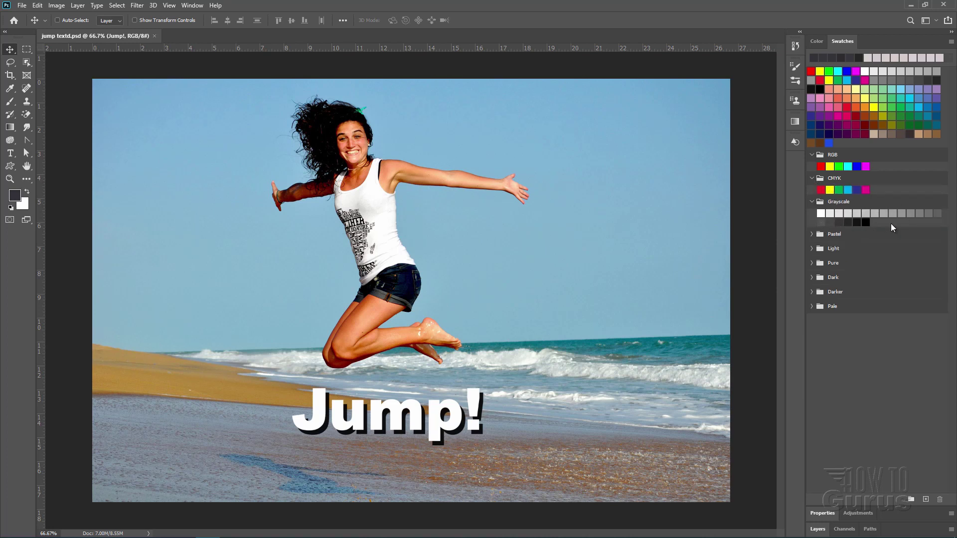
{"action": "left_click", "coordinate": [811, 235]}
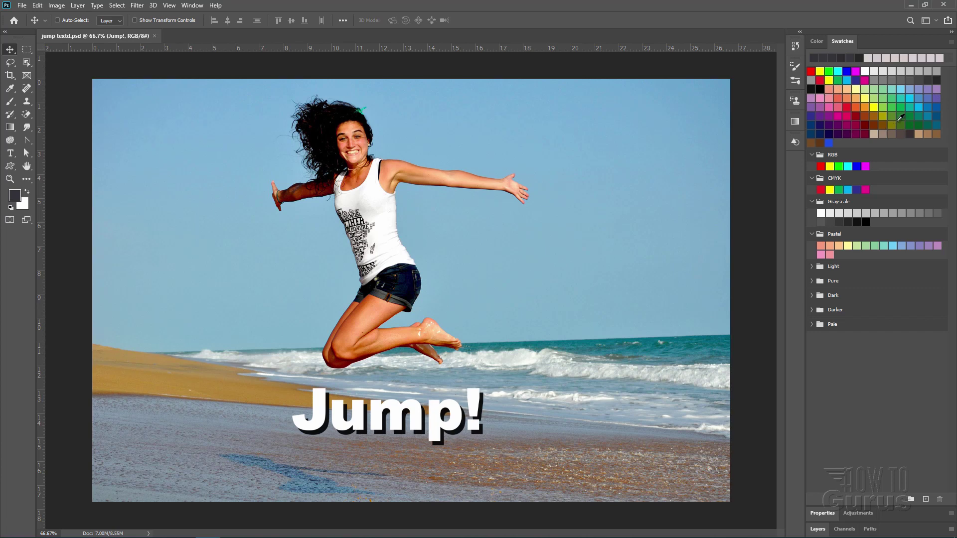
{"action": "left_click", "coordinate": [812, 267]}
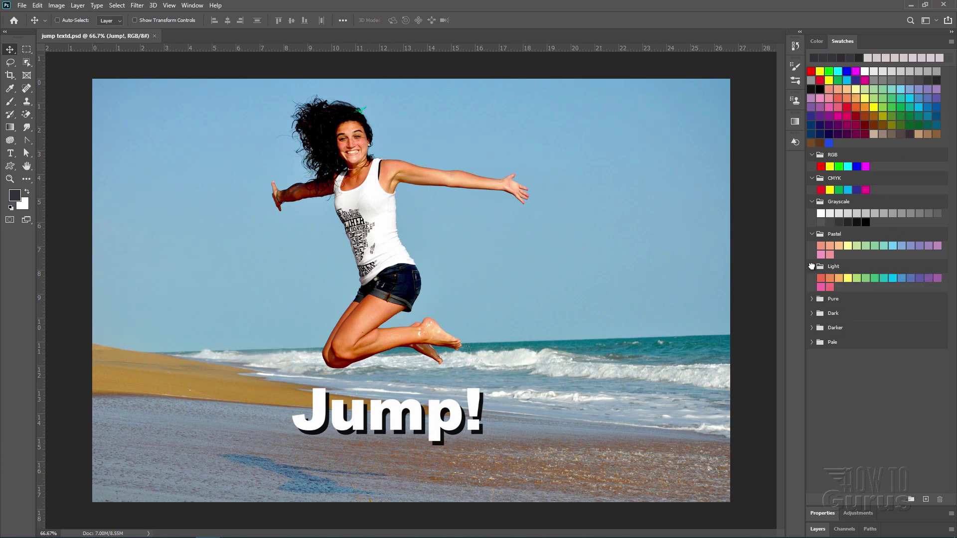
{"action": "left_click", "coordinate": [813, 300]}
{"action": "left_click", "coordinate": [811, 332]}
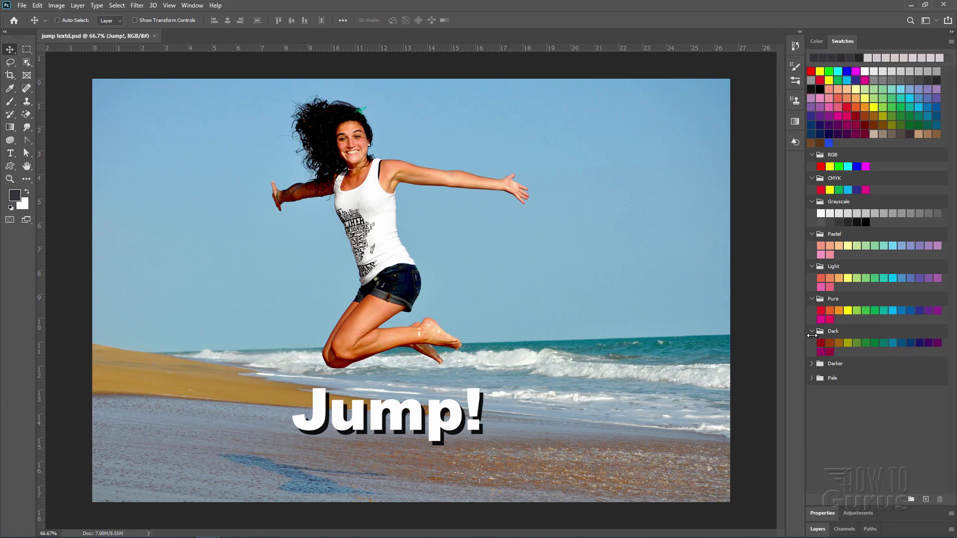
{"action": "left_click", "coordinate": [812, 364]}
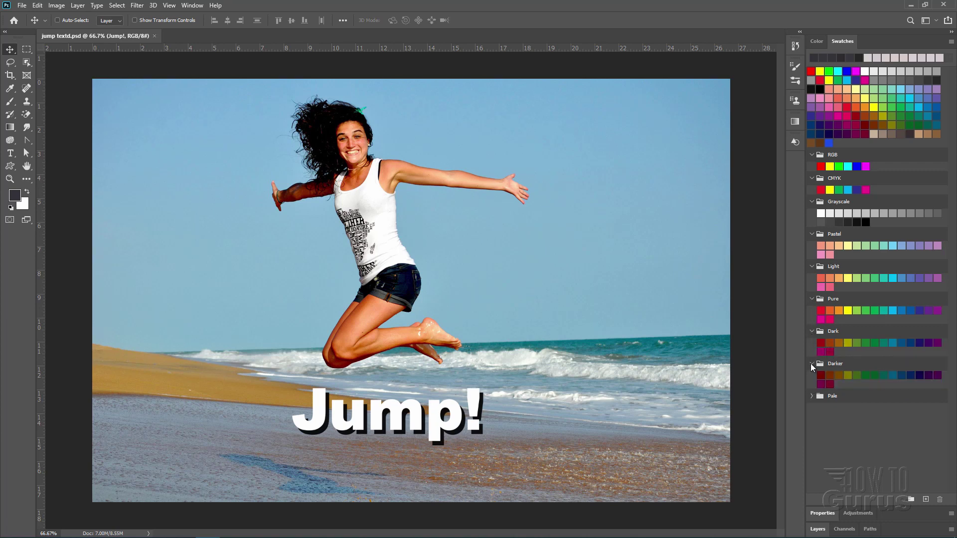
{"action": "left_click", "coordinate": [812, 396]}
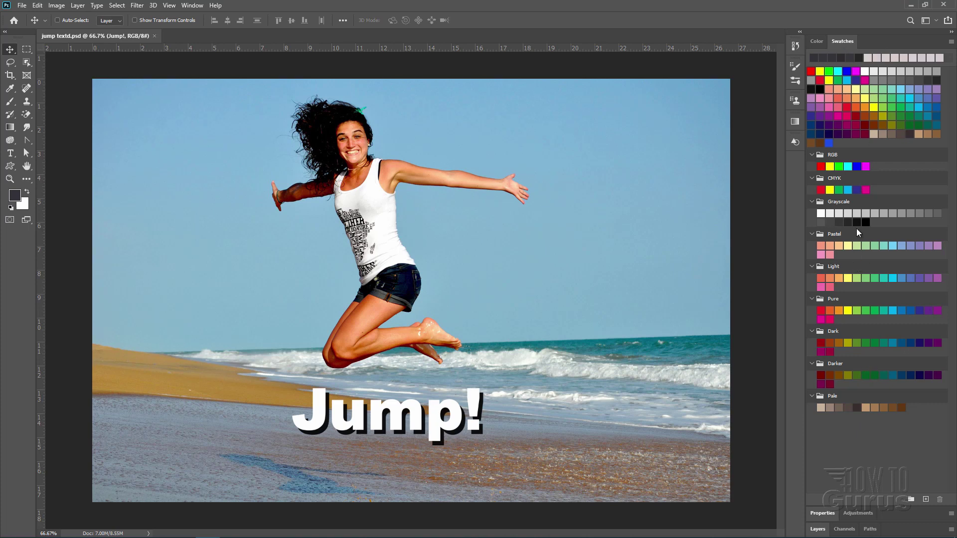
Step: Examine the Legacy Swatches option among the swatch settings
{"action": "left_click", "coordinate": [952, 43]}
{"action": "left_click", "coordinate": [951, 41]}
{"action": "left_click", "coordinate": [951, 43]}
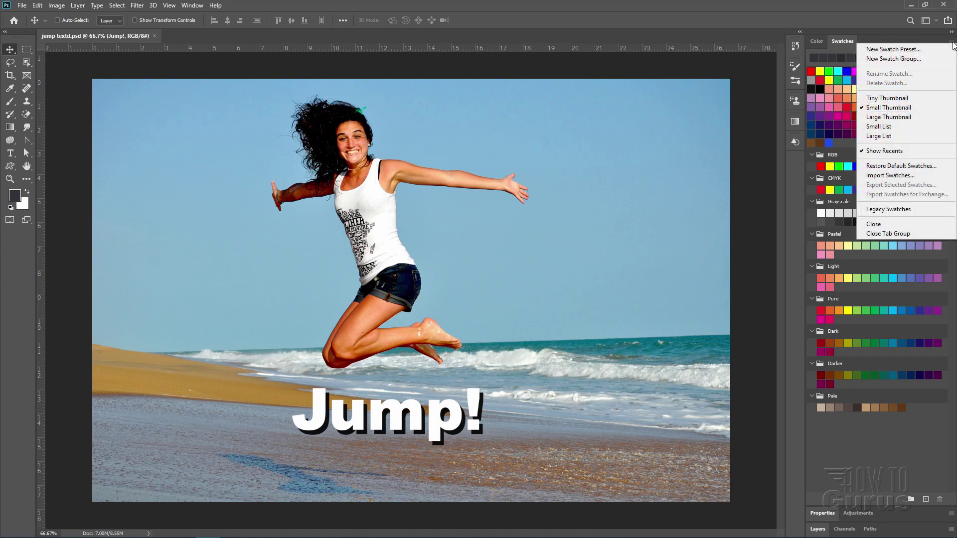
{"action": "left_click", "coordinate": [883, 208]}
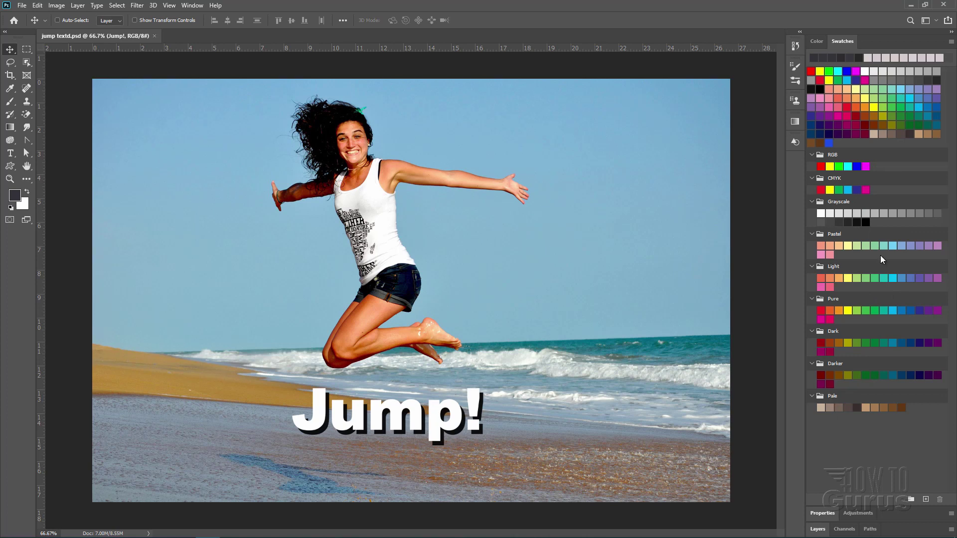
{"action": "left_click", "coordinate": [952, 44]}
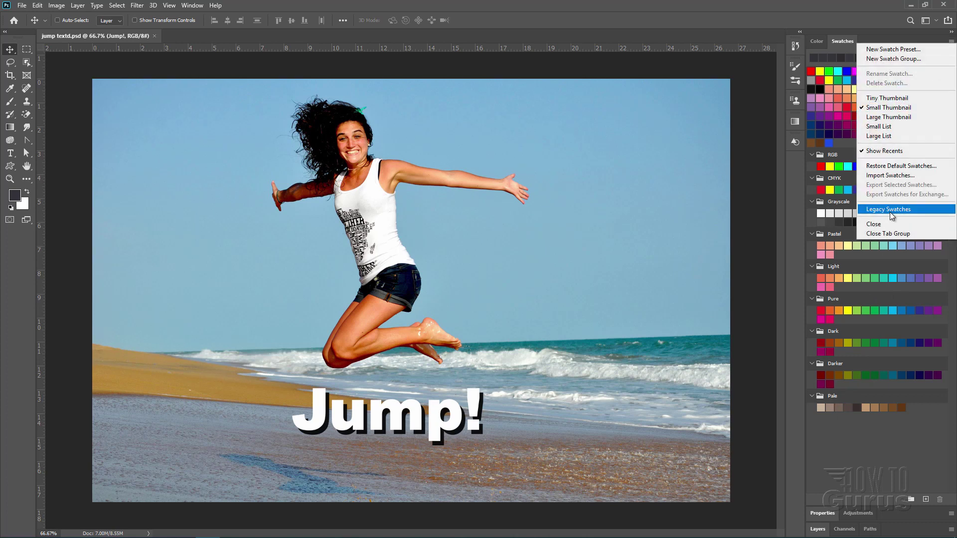
{"action": "left_click", "coordinate": [847, 464]}
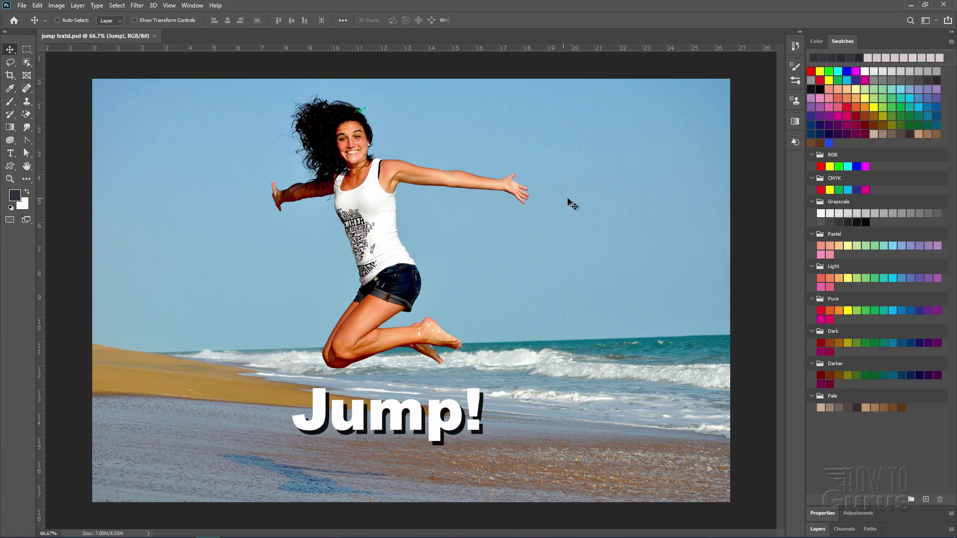
Step: Show the Gradients panel and expand its Basics, Blues, Purples and Pinks groups
{"action": "left_click", "coordinate": [192, 6]}
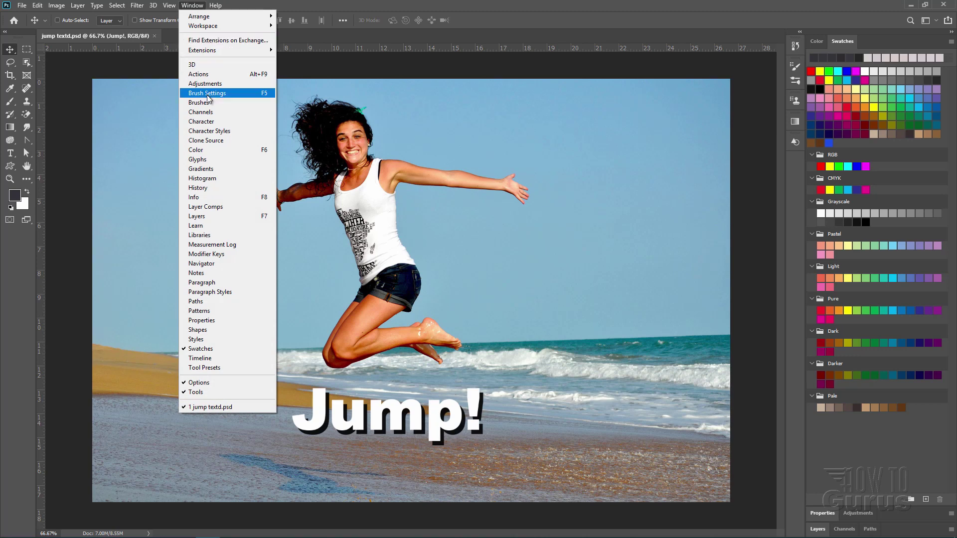
{"action": "left_click", "coordinate": [220, 169]}
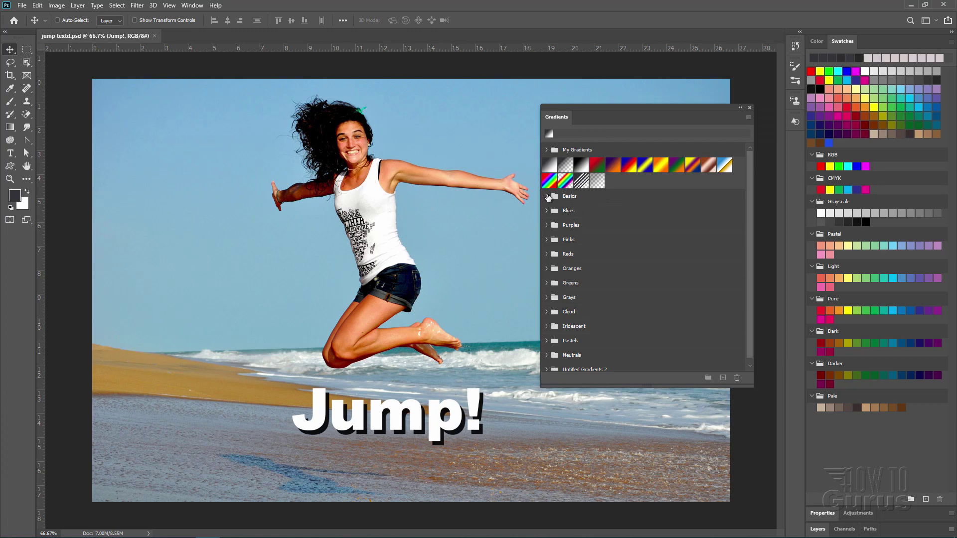
{"action": "left_click", "coordinate": [549, 197]}
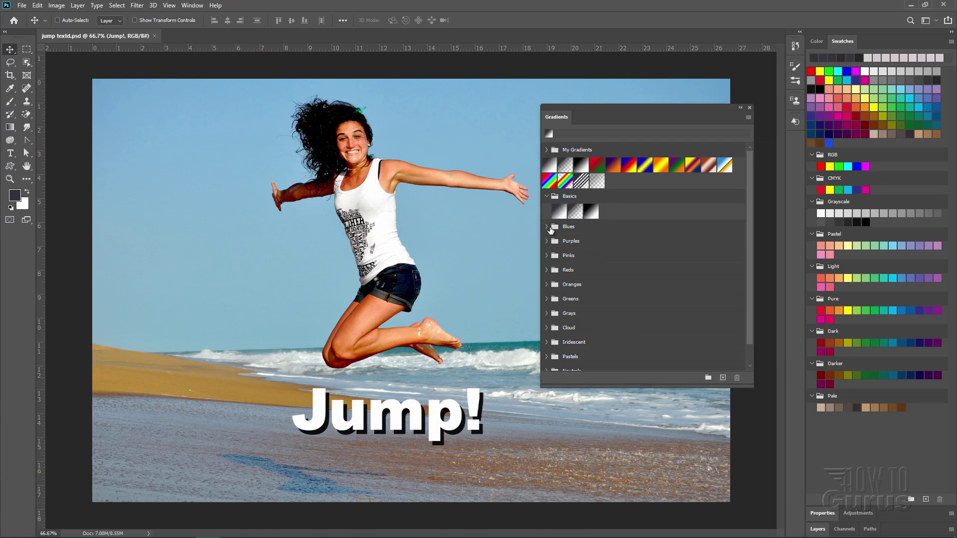
{"action": "left_click", "coordinate": [548, 227]}
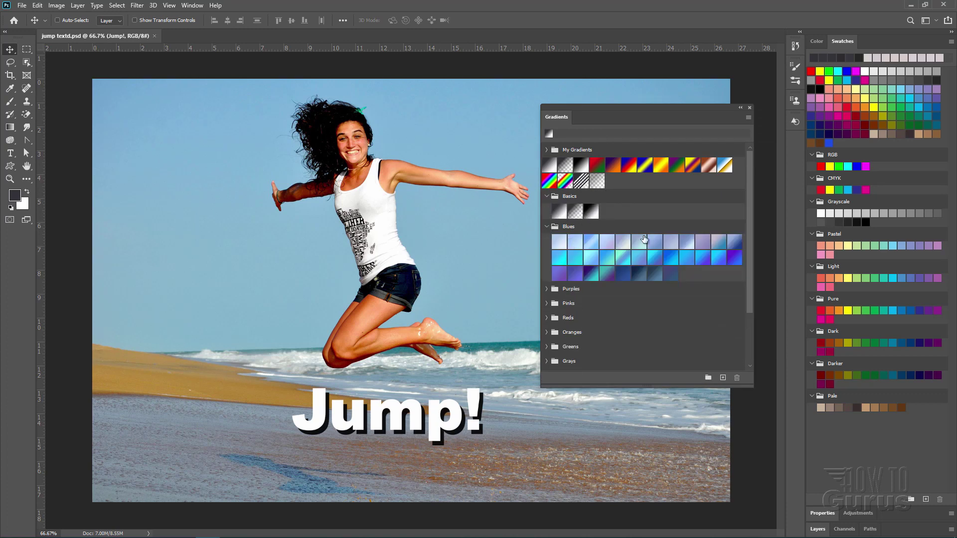
{"action": "left_click", "coordinate": [547, 289]}
{"action": "left_click", "coordinate": [548, 335]}
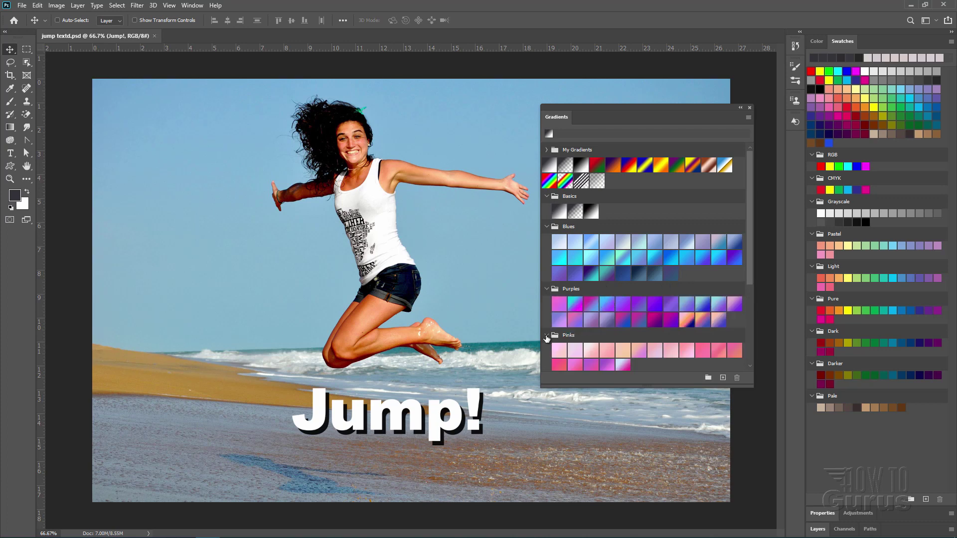
Step: Expand the Reds, Oranges and Greens gradient groups
{"action": "left_click_drag", "start_coordinate": [750, 259], "coordinate": [751, 338]}
{"action": "left_click", "coordinate": [547, 250]}
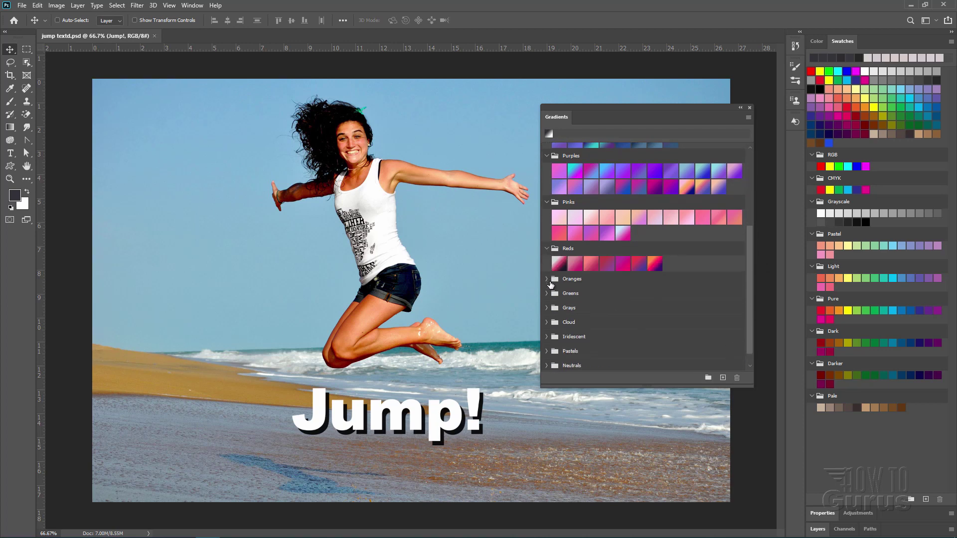
{"action": "left_click", "coordinate": [548, 280]}
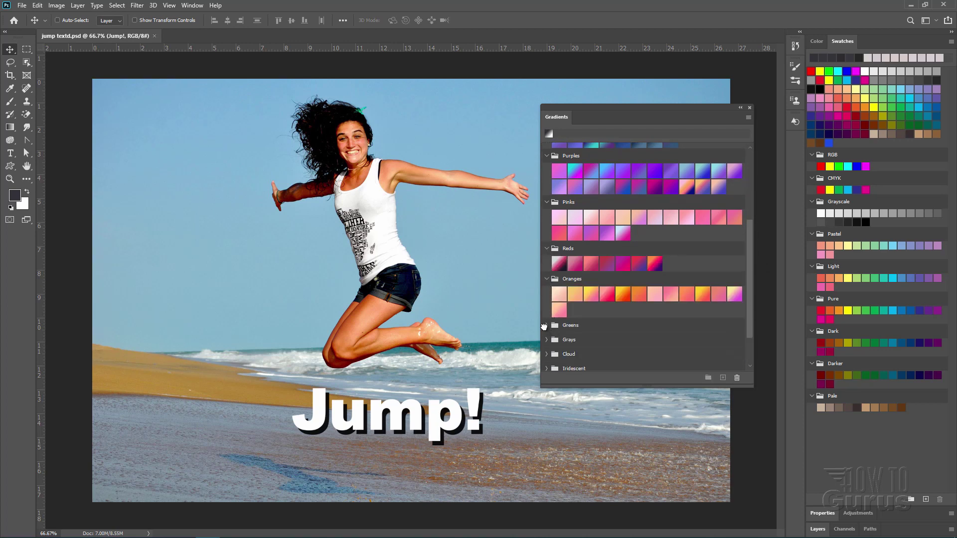
{"action": "left_click", "coordinate": [547, 325]}
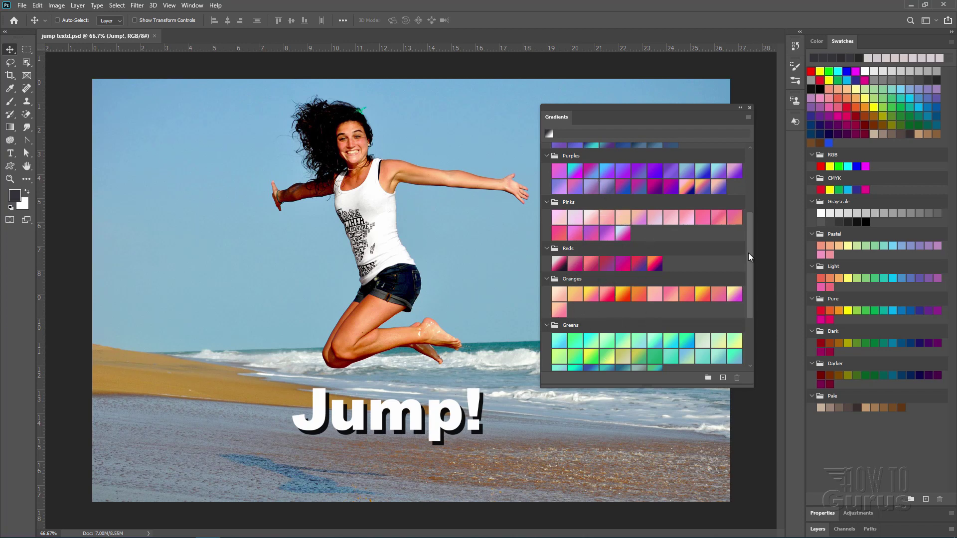
{"action": "left_click_drag", "start_coordinate": [749, 252], "coordinate": [747, 310]}
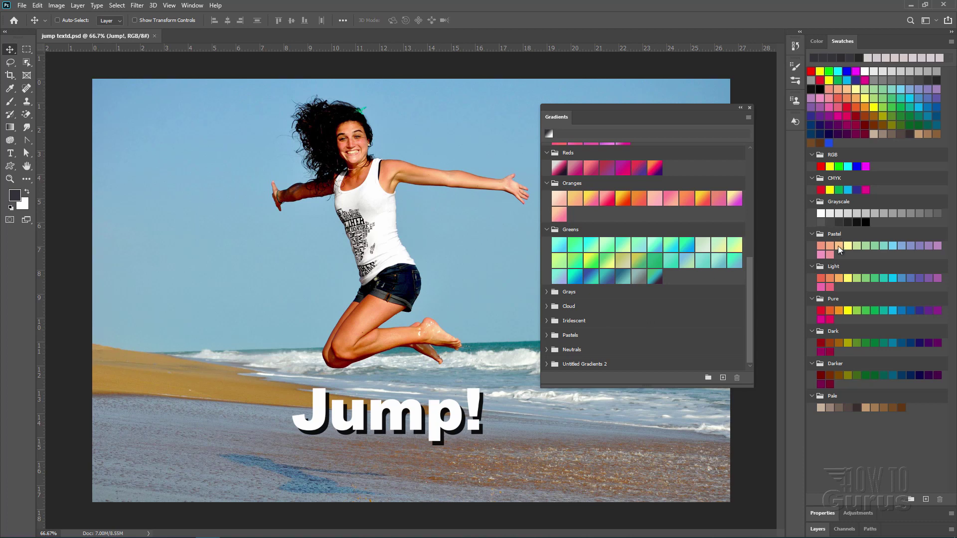
Step: Examine the Legacy Gradients option and review the expanded gradient groups up to the start of the list
{"action": "left_click", "coordinate": [749, 118]}
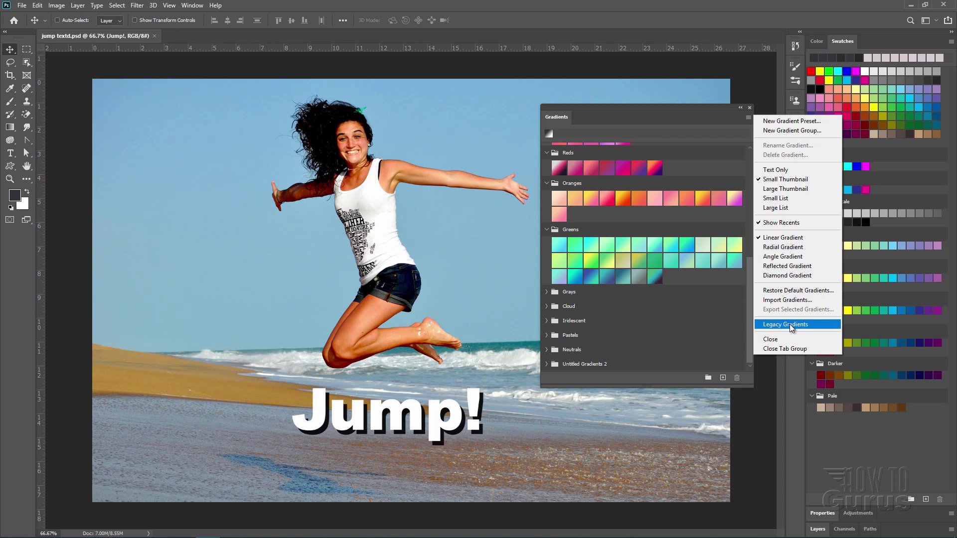
{"action": "left_click", "coordinate": [660, 112]}
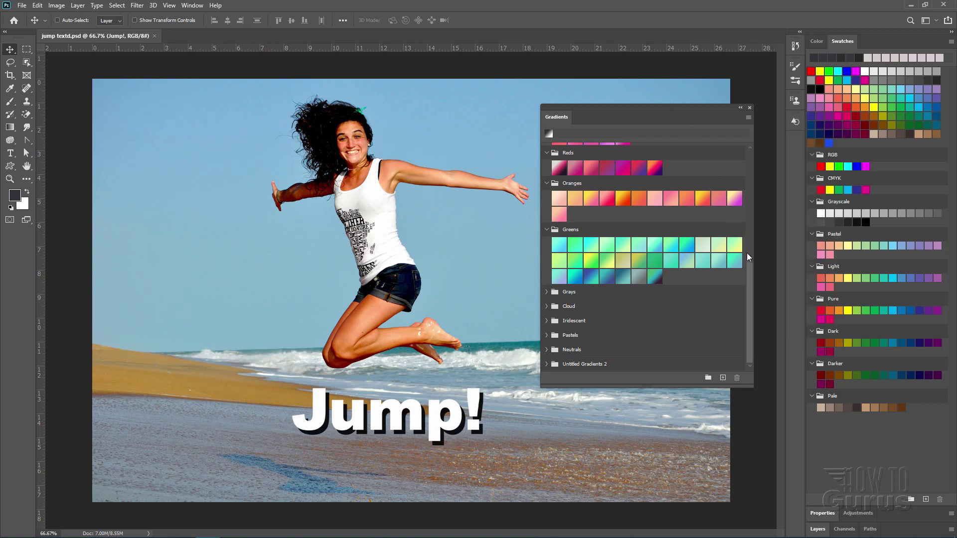
{"action": "left_click_drag", "start_coordinate": [753, 299], "coordinate": [742, 173]}
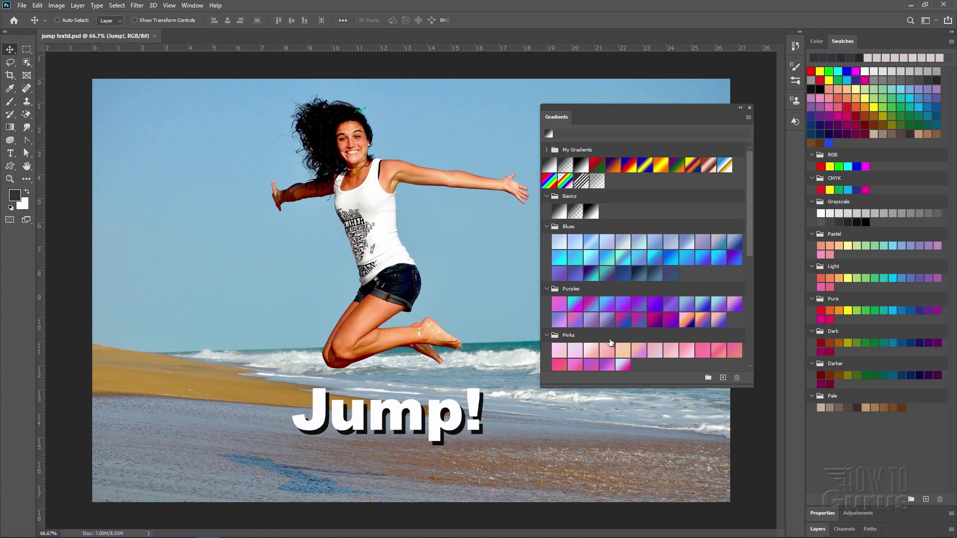
{"action": "left_click_drag", "start_coordinate": [749, 230], "coordinate": [746, 164]}
Step: Show the Patterns panel, float it beside the Gradients panel and enlarge it until the Trees, Grass and Water groups all fit
{"action": "left_click", "coordinate": [190, 7]}
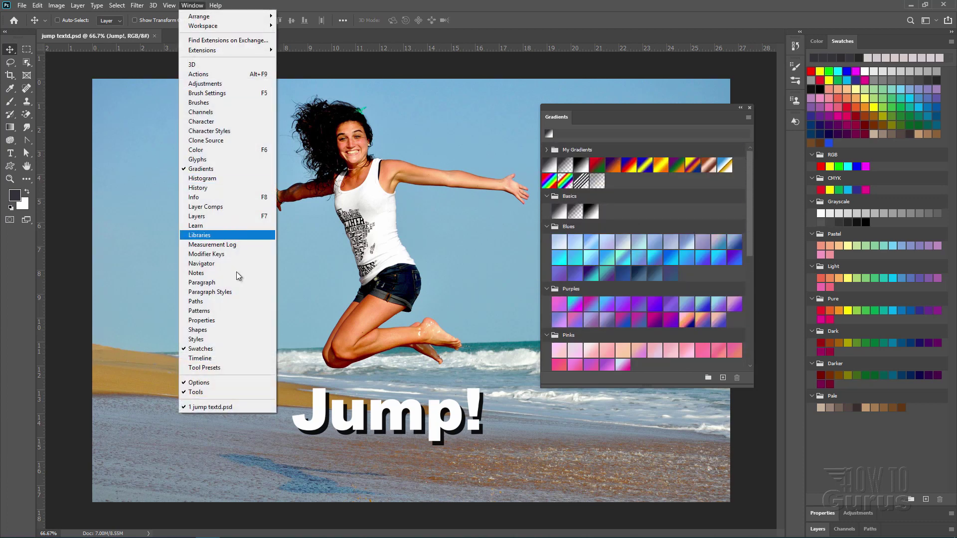
{"action": "left_click", "coordinate": [222, 309]}
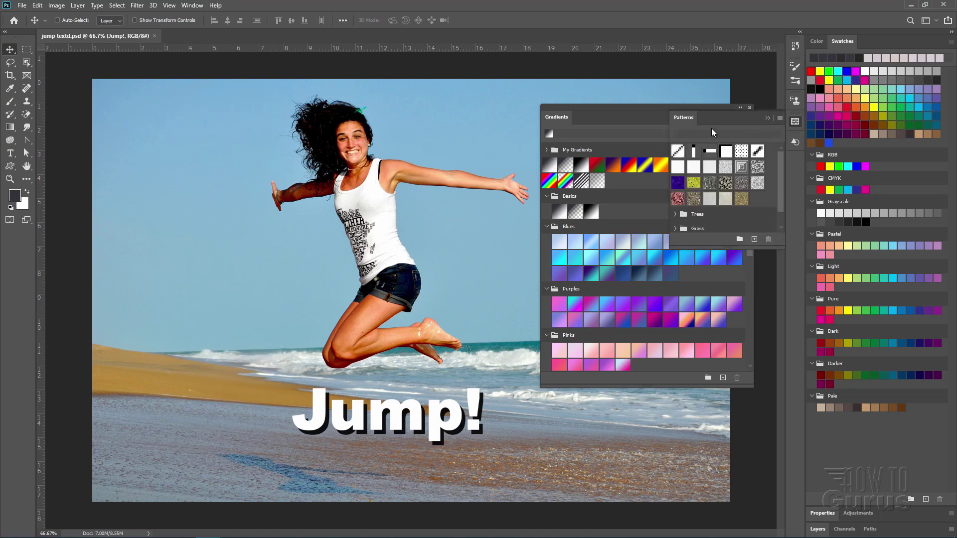
{"action": "left_click_drag", "start_coordinate": [718, 115], "coordinate": [448, 102]}
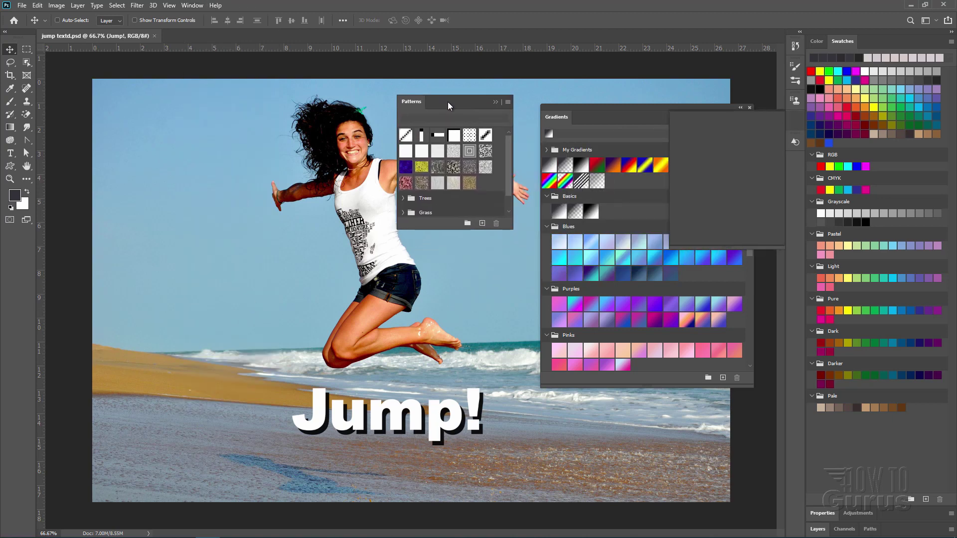
{"action": "left_click_drag", "start_coordinate": [514, 233], "coordinate": [519, 296]}
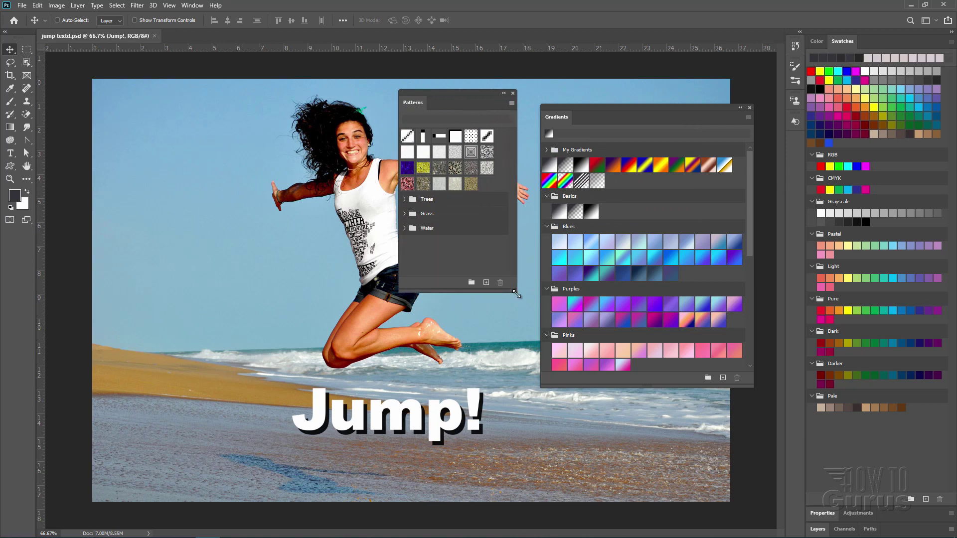
Step: Expand the Trees, Grass and Water pattern groups and examine the Patterns panel's options, including Legacy Patterns and More
{"action": "left_click", "coordinate": [405, 200]}
{"action": "left_click", "coordinate": [405, 231]}
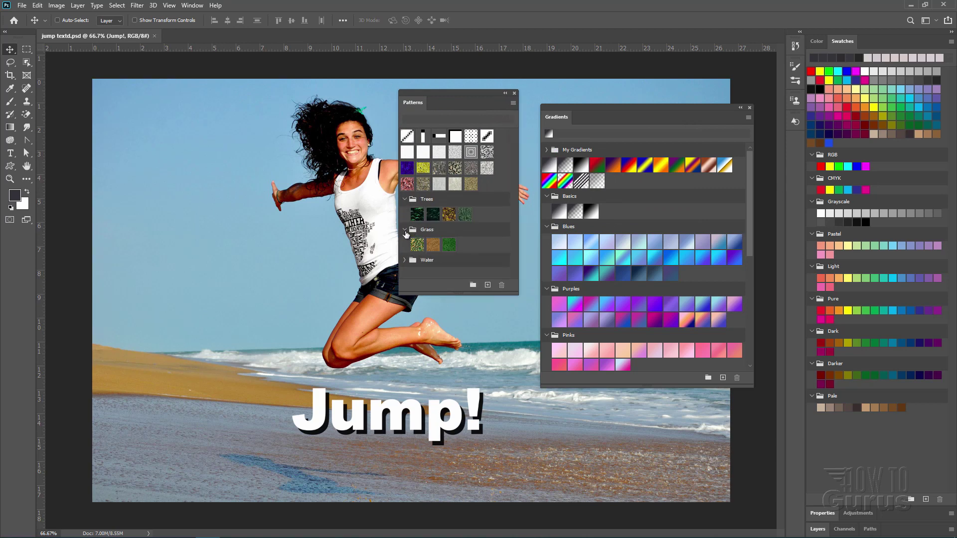
{"action": "left_click", "coordinate": [405, 260]}
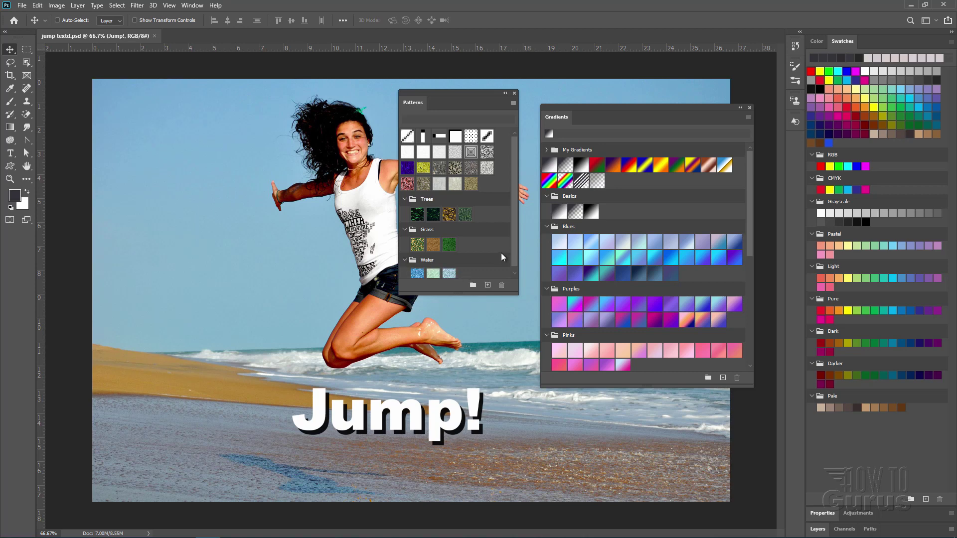
{"action": "scroll", "coordinate": [513, 247], "scroll_direction": "down", "scroll_amount": 1}
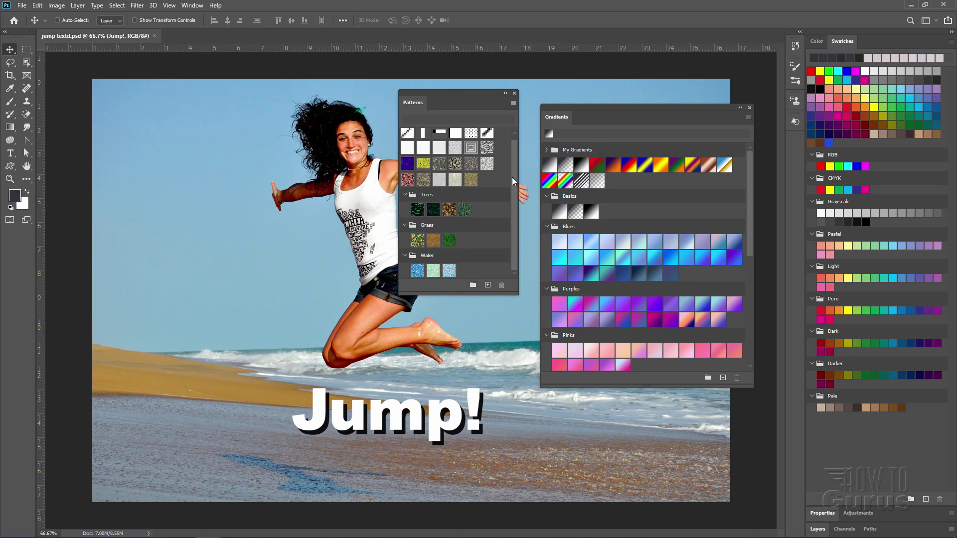
{"action": "scroll", "coordinate": [512, 177], "scroll_direction": "up", "scroll_amount": 1}
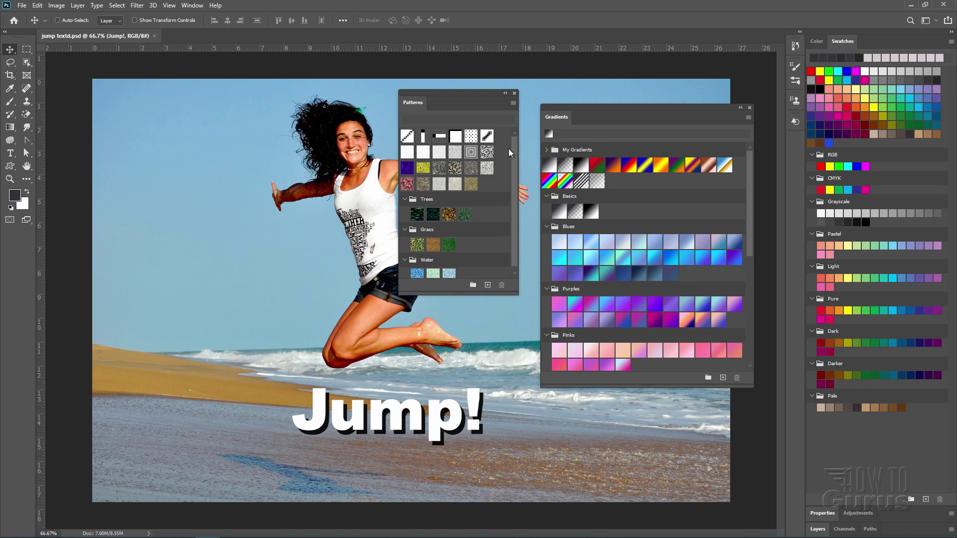
{"action": "left_click", "coordinate": [514, 103]}
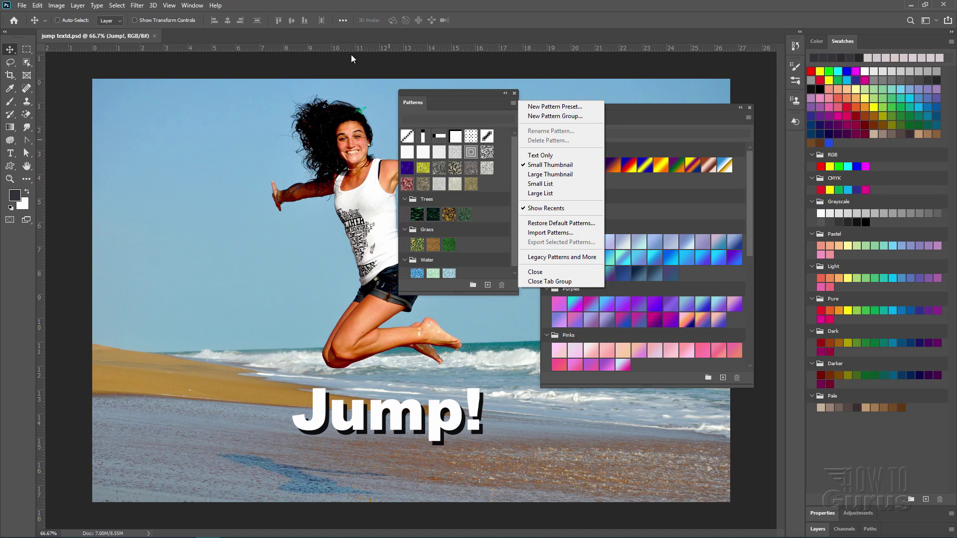
{"action": "left_click", "coordinate": [190, 7]}
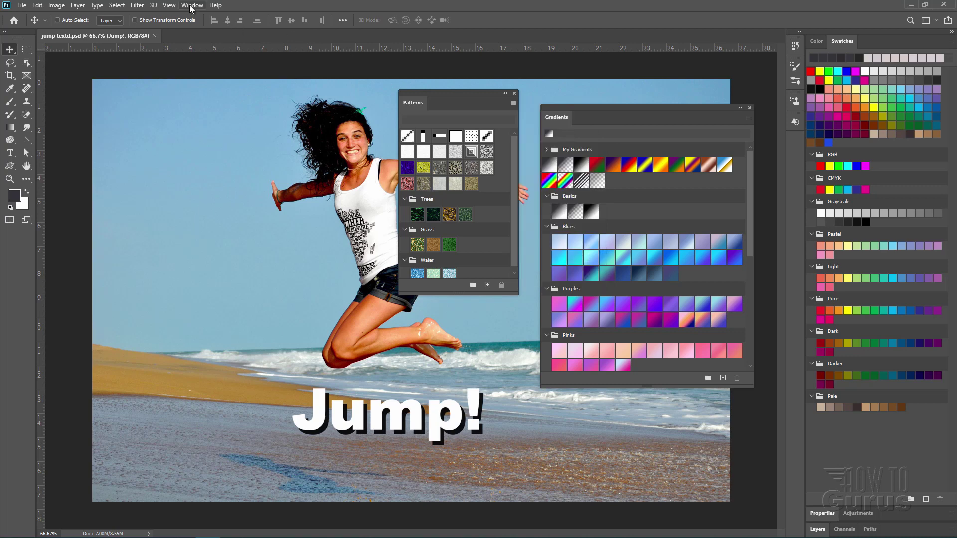
Step: Show the Shapes panel and expand its Leaf Trees, Wild Animals, Boats and Flowers groups
{"action": "left_click", "coordinate": [191, 5]}
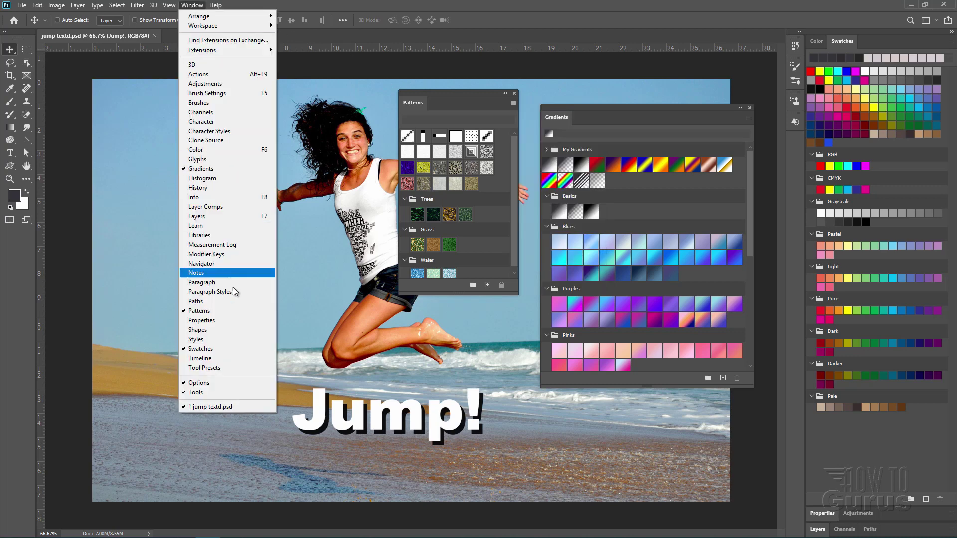
{"action": "left_click", "coordinate": [226, 330]}
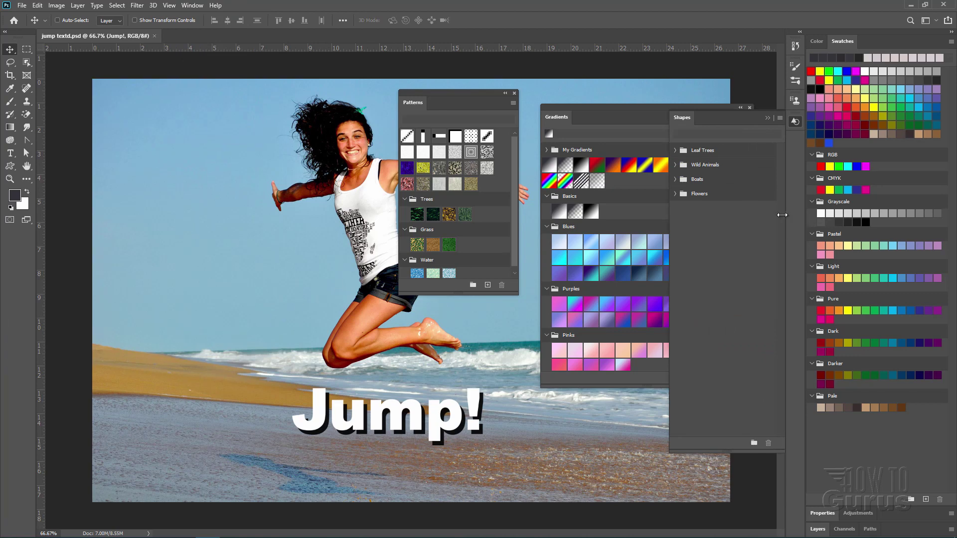
{"action": "left_click", "coordinate": [676, 150]}
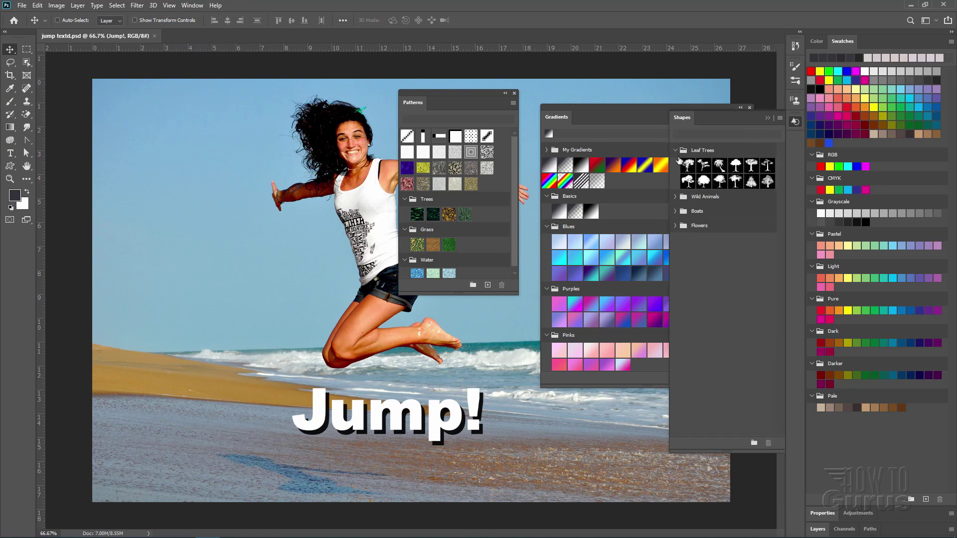
{"action": "left_click", "coordinate": [676, 198]}
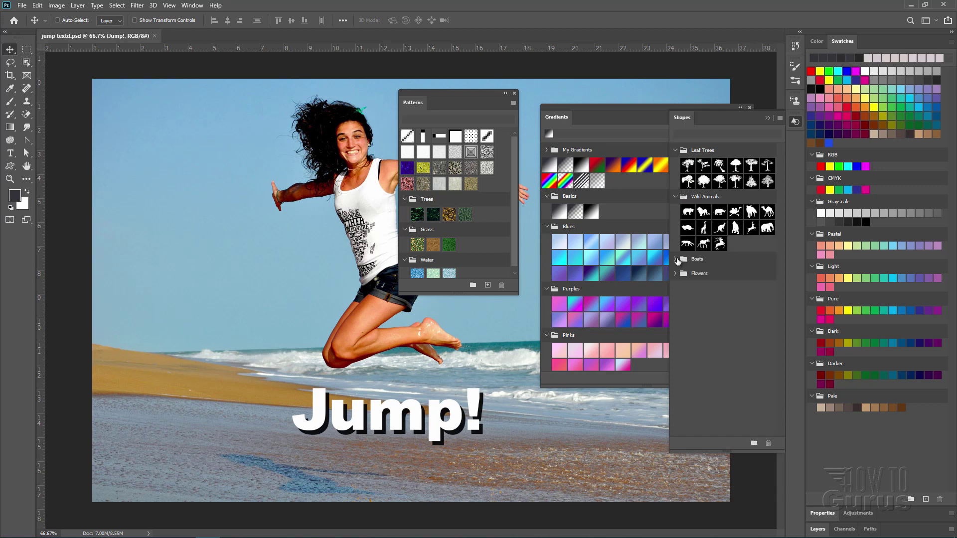
{"action": "left_click", "coordinate": [676, 260]}
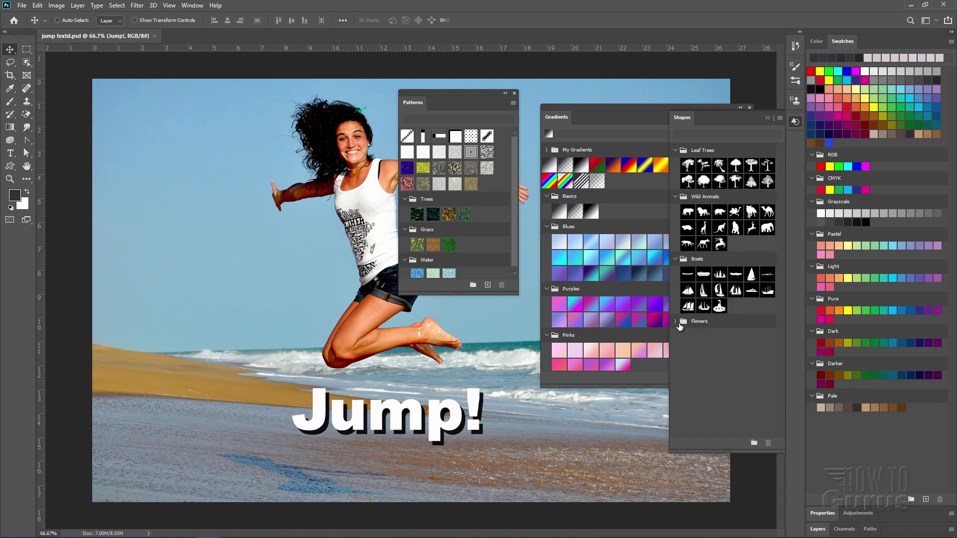
{"action": "left_click", "coordinate": [676, 322]}
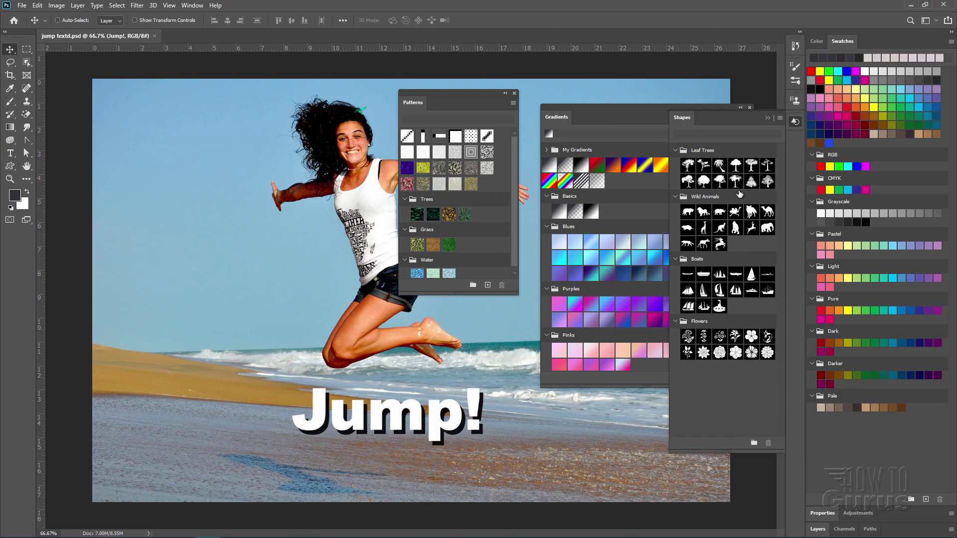
Step: Load Legacy Shapes and More into the Shapes panel and expand its 2019 Shapes subgroup to review the categories
{"action": "left_click", "coordinate": [780, 117]}
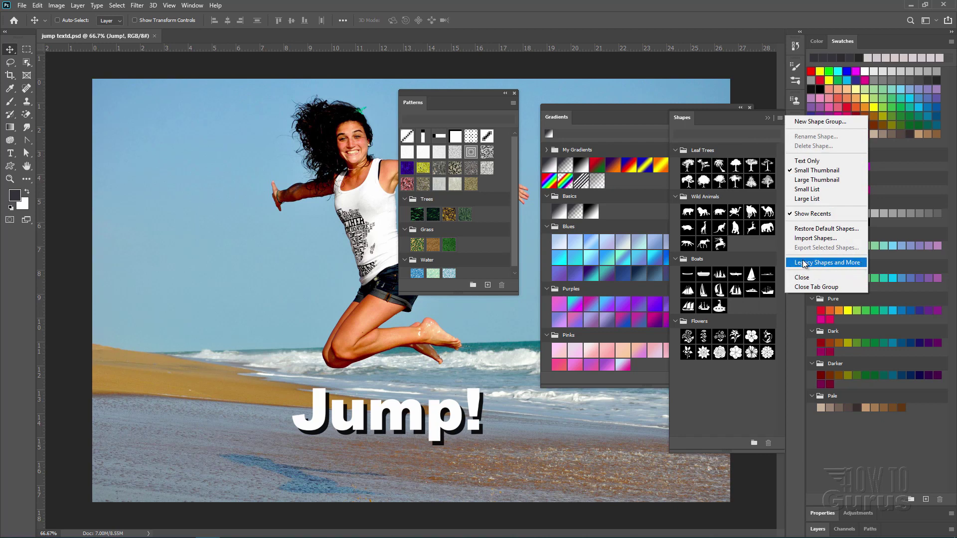
{"action": "left_click", "coordinate": [816, 267]}
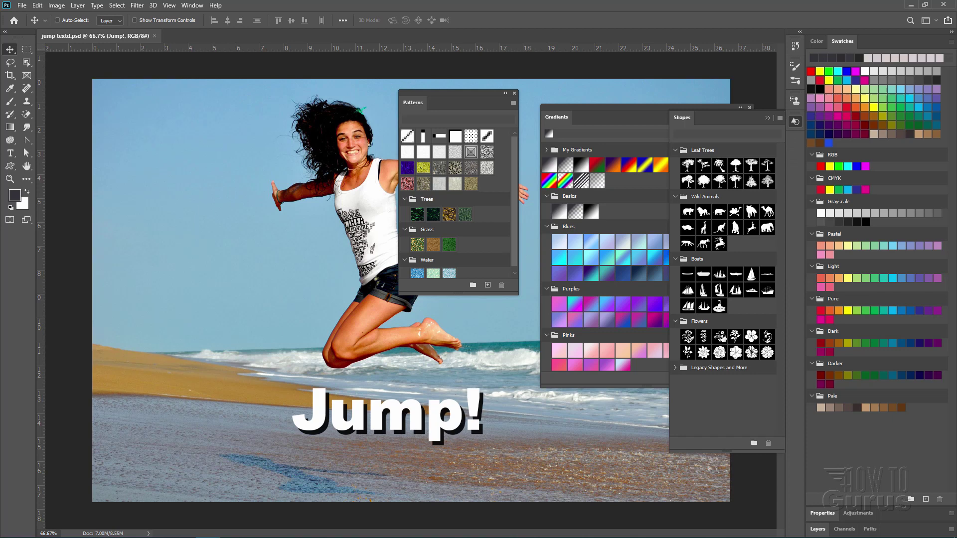
{"action": "left_click", "coordinate": [676, 369]}
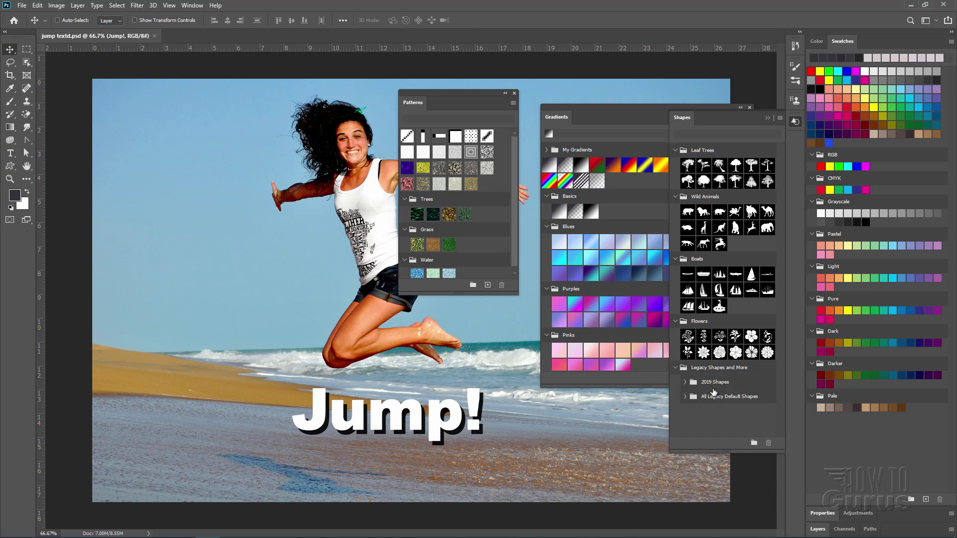
{"action": "left_click", "coordinate": [685, 382]}
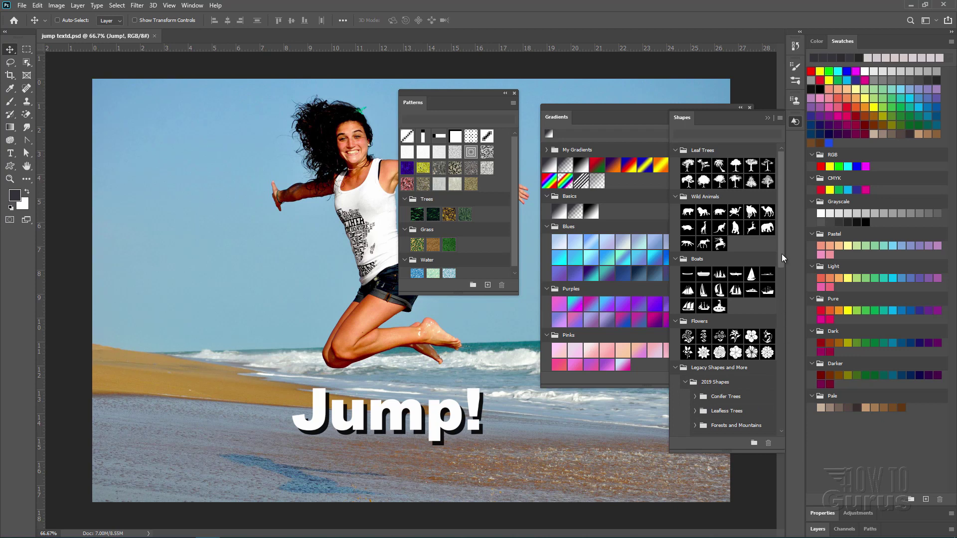
{"action": "left_click_drag", "start_coordinate": [782, 254], "coordinate": [780, 438]}
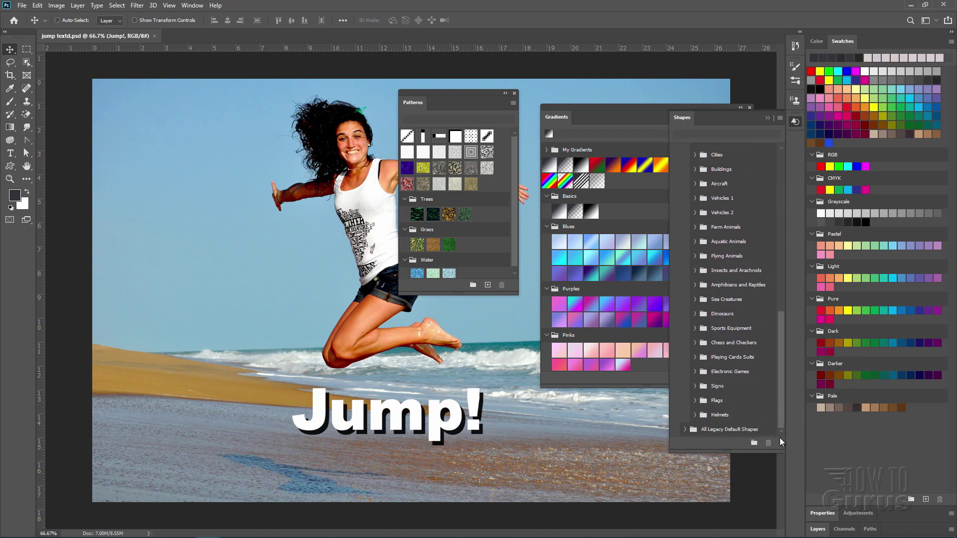
Step: Expand All Legacy Default Shapes and its Arrows set, and check the Shapes panel's options
{"action": "left_click", "coordinate": [685, 429]}
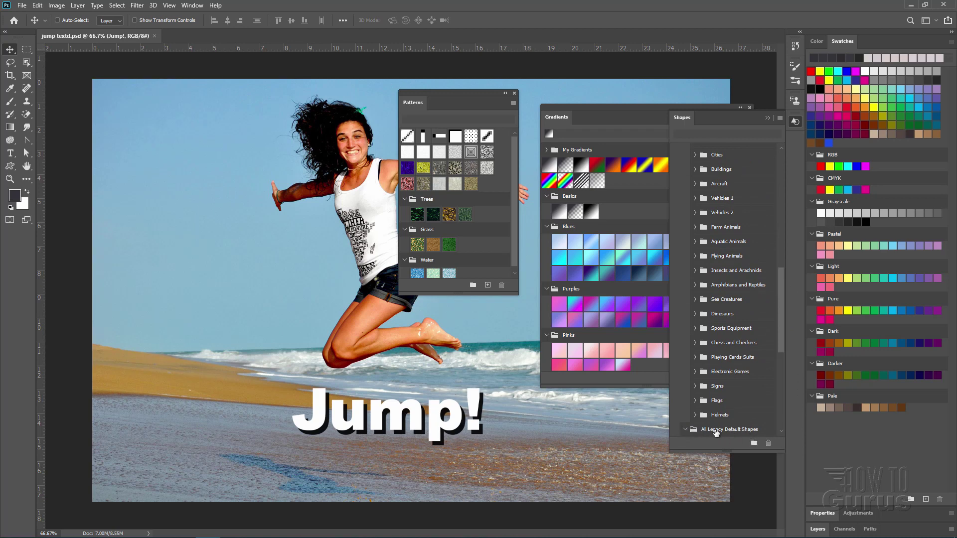
{"action": "left_click_drag", "start_coordinate": [785, 331], "coordinate": [779, 386]}
{"action": "left_click", "coordinate": [696, 264]}
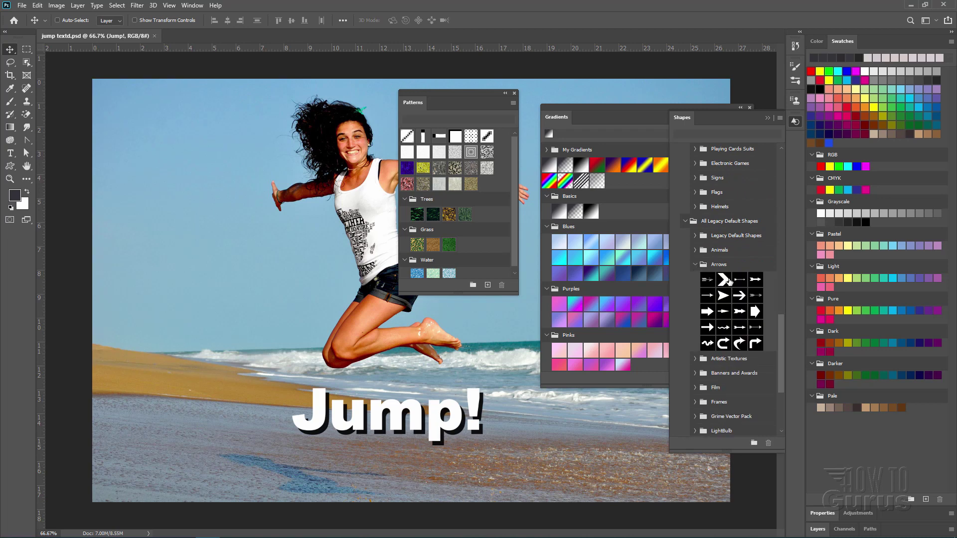
{"action": "left_click_drag", "start_coordinate": [782, 368], "coordinate": [778, 181]}
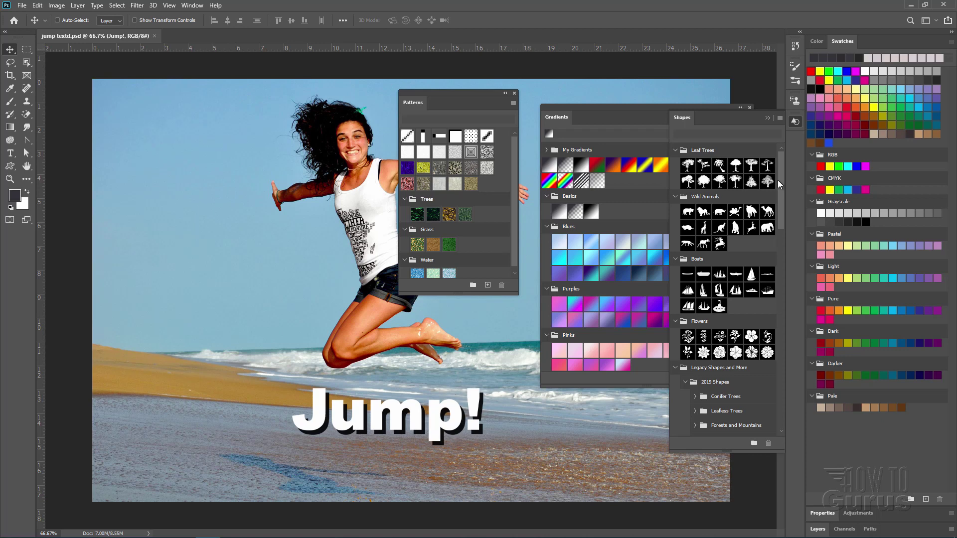
{"action": "left_click", "coordinate": [780, 119]}
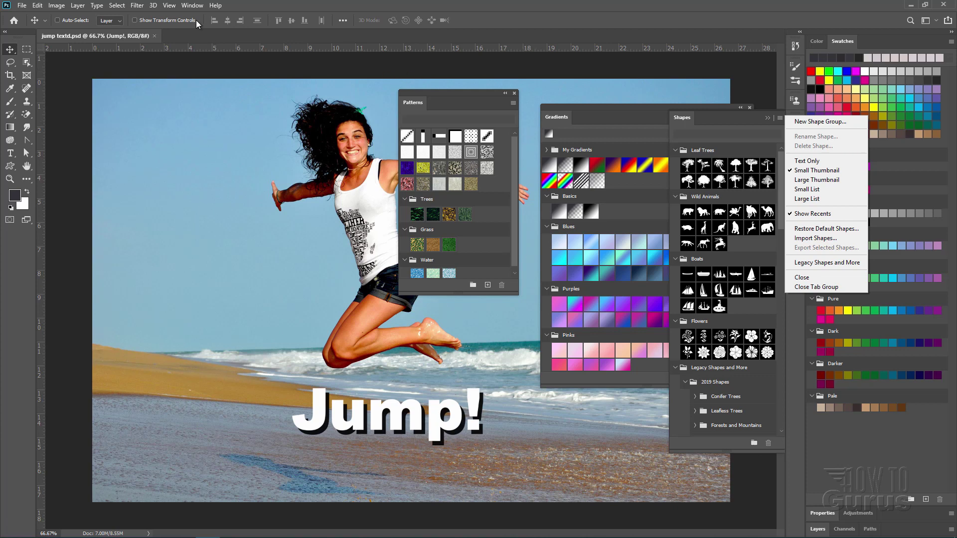
{"action": "left_click", "coordinate": [192, 6]}
Step: Show the Styles panel and expand its Basics and Natural groups
{"action": "left_click", "coordinate": [192, 6]}
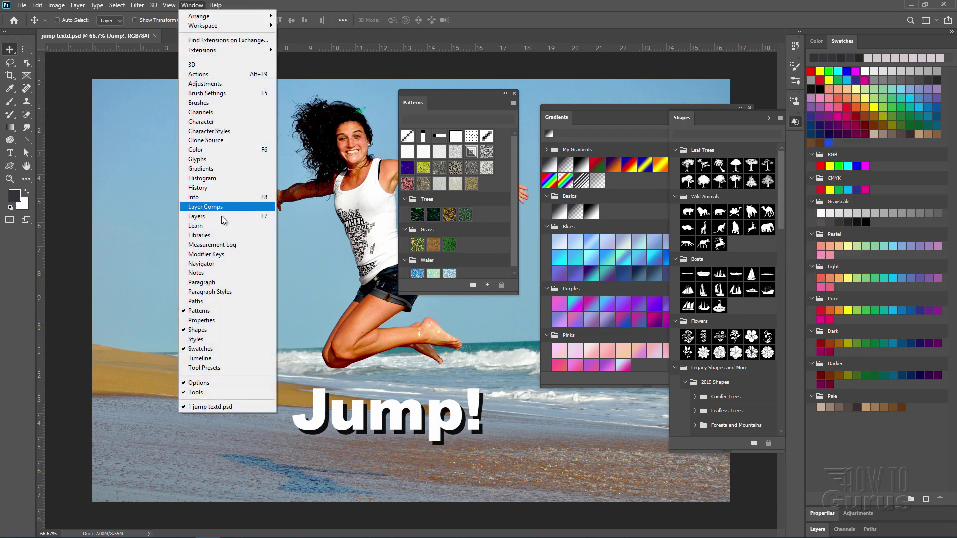
{"action": "left_click_drag", "start_coordinate": [223, 344], "coordinate": [823, 463]}
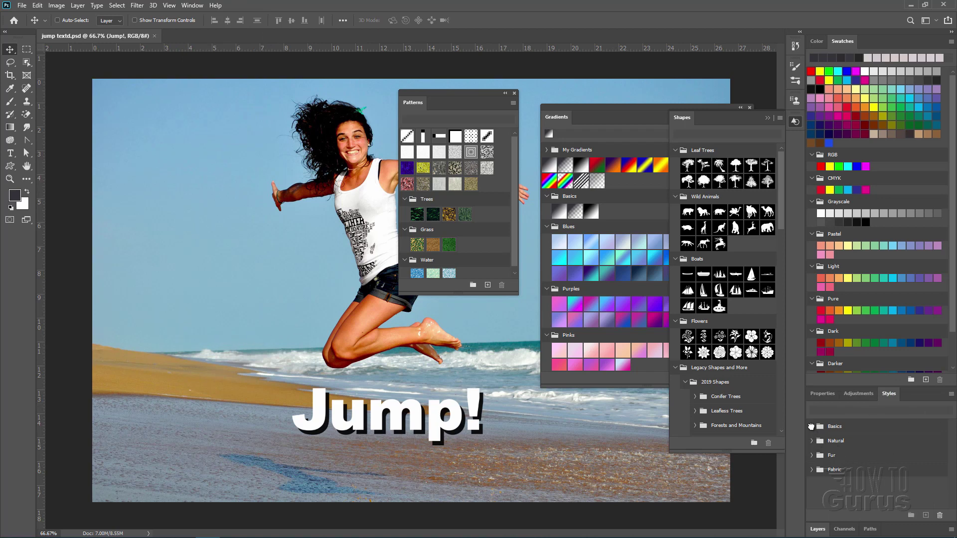
{"action": "left_click", "coordinate": [812, 428]}
{"action": "left_click", "coordinate": [811, 457]}
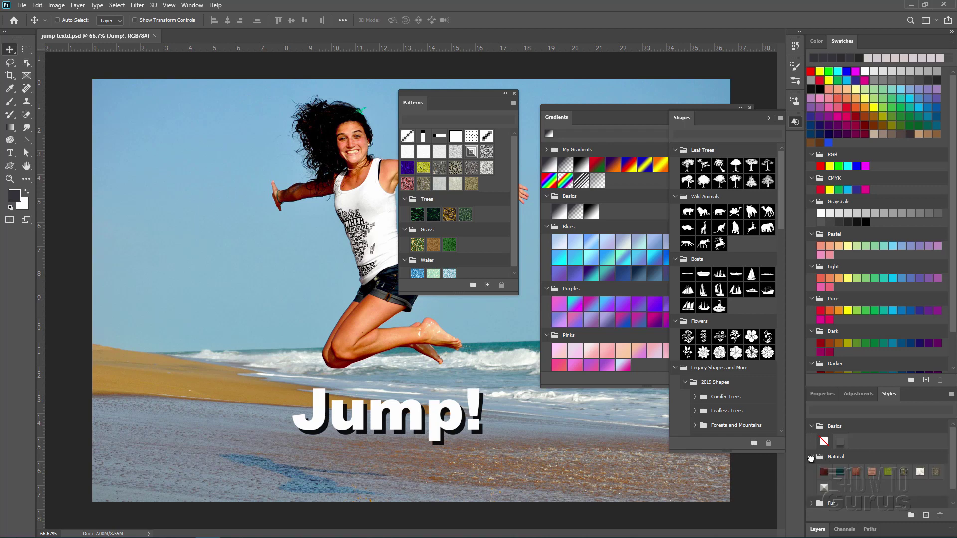
{"action": "scroll", "coordinate": [954, 449], "scroll_direction": "down", "scroll_amount": 1}
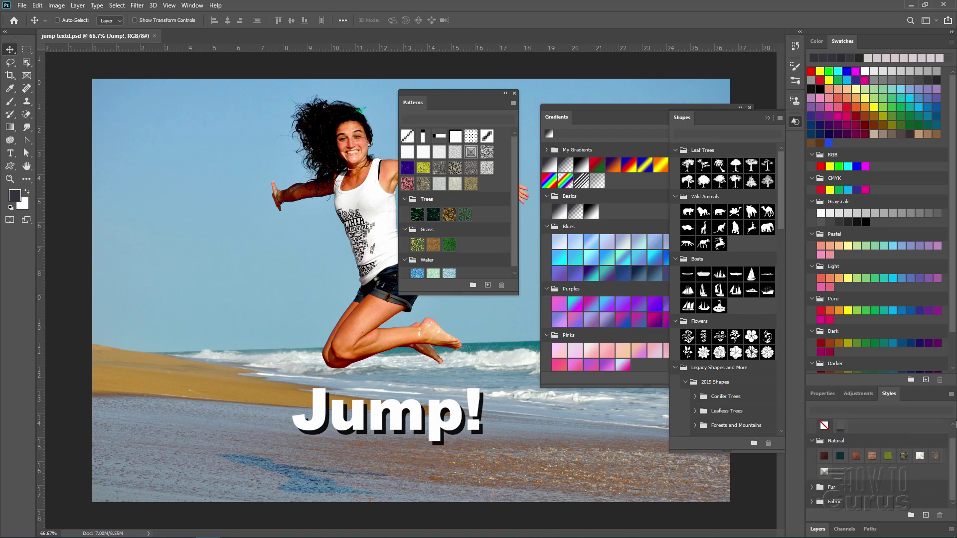
Step: Examine the Legacy Styles and More option, and load Legacy Patterns and More into the Patterns panel
{"action": "left_click", "coordinate": [951, 394]}
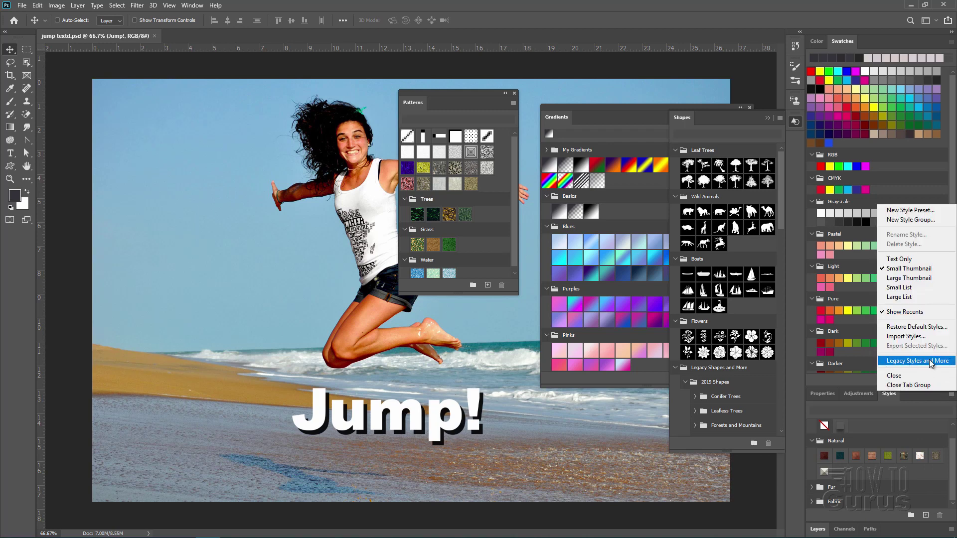
{"action": "left_click", "coordinate": [606, 447]}
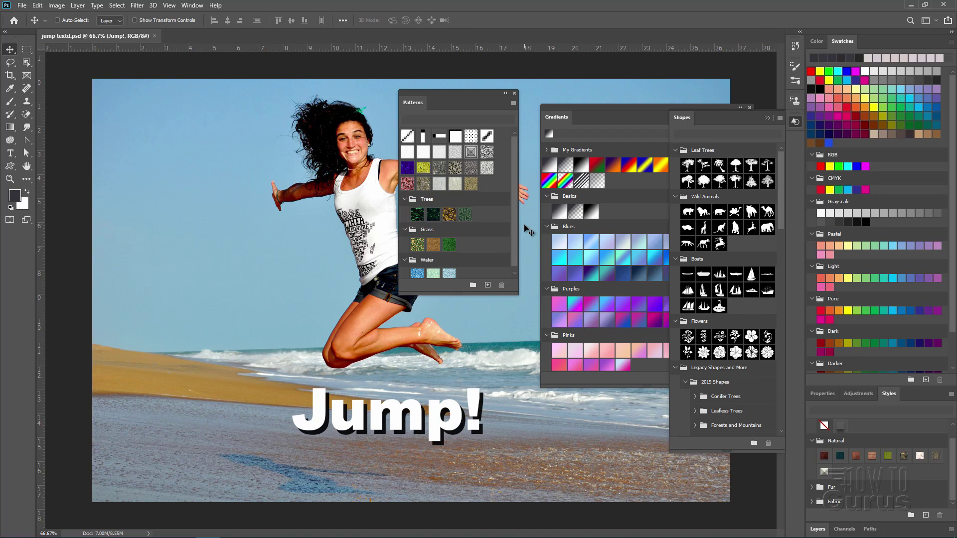
{"action": "left_click", "coordinate": [513, 103]}
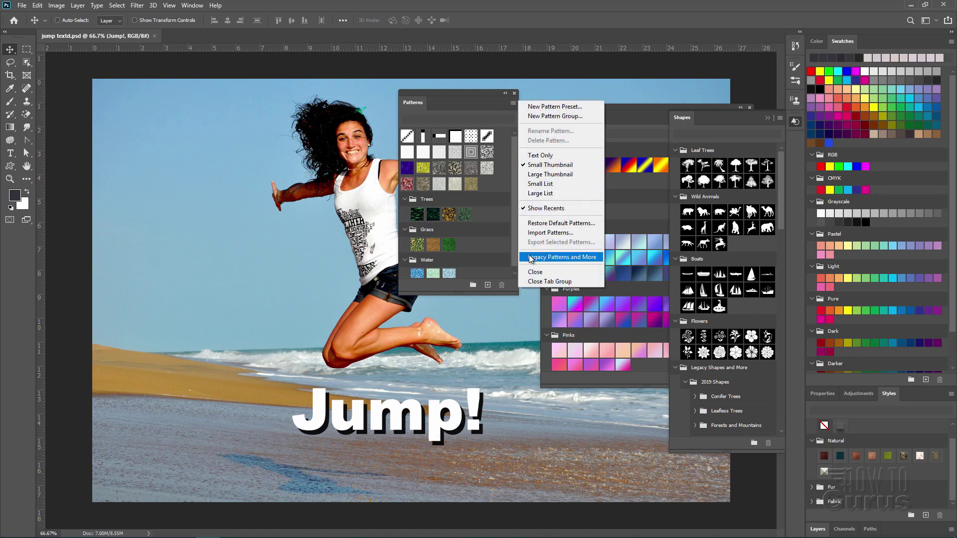
{"action": "left_click", "coordinate": [557, 258]}
Step: Close the floating Patterns and Gradients panels and collapse the Shapes panel
{"action": "left_click", "coordinate": [515, 93]}
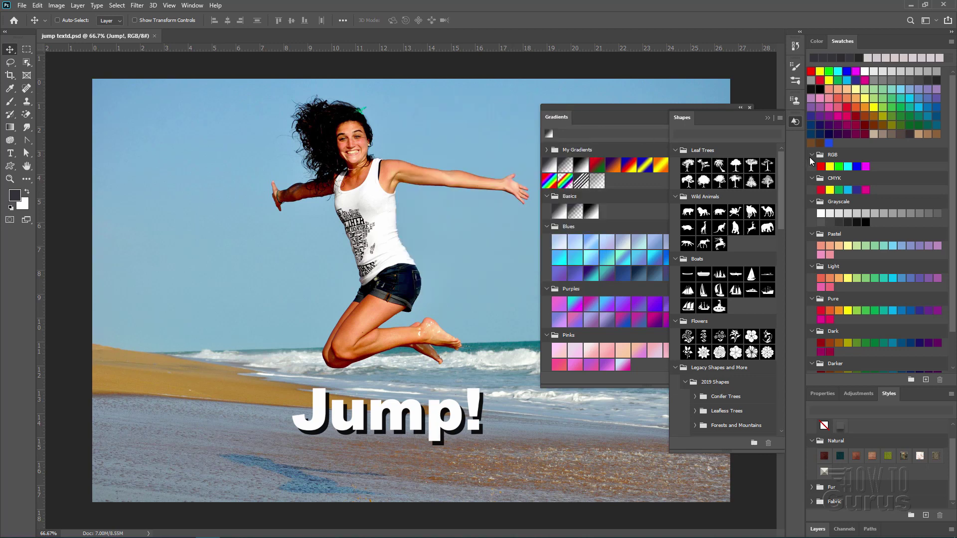
{"action": "left_click", "coordinate": [771, 117]}
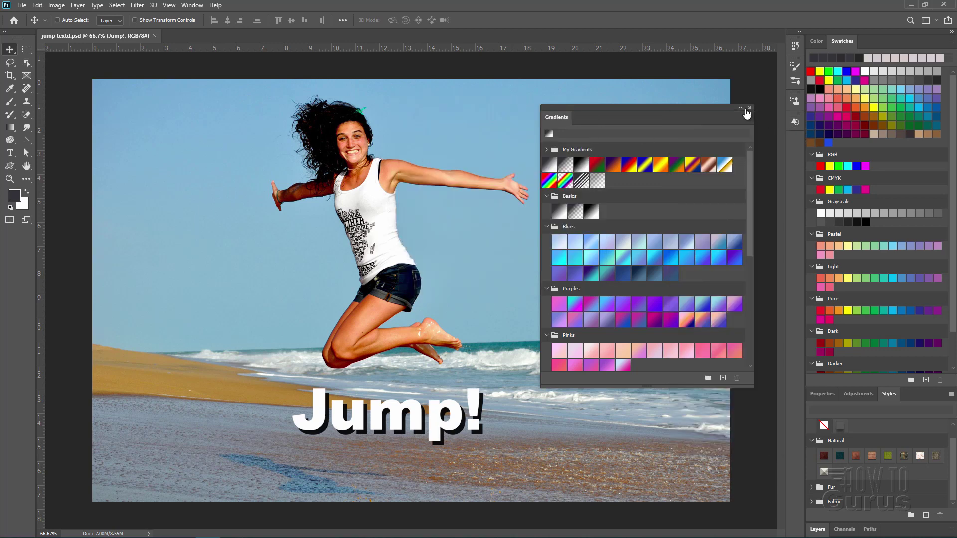
{"action": "left_click", "coordinate": [750, 108]}
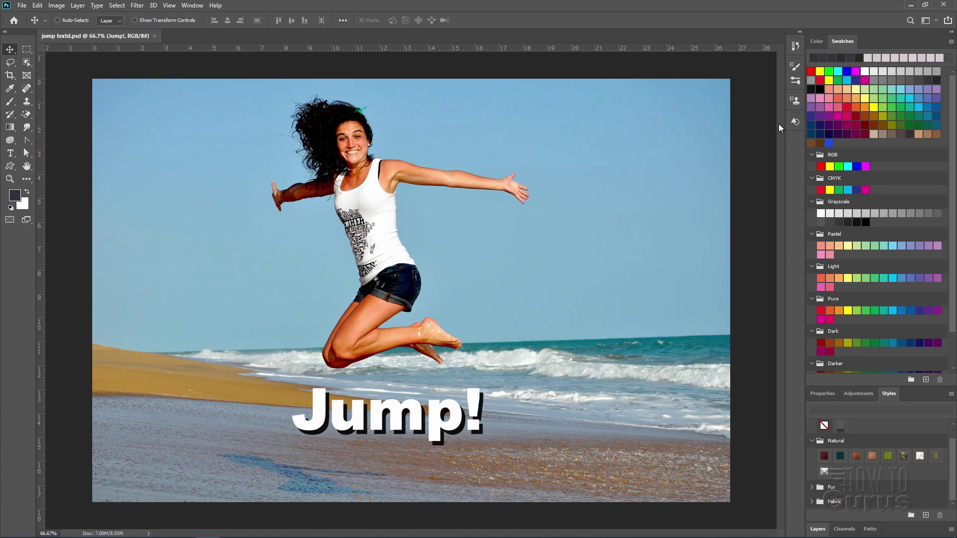
Step: Collapse the Swatches and Styles panel groups and expand the Layers panel
{"action": "double_click", "coordinate": [842, 41]}
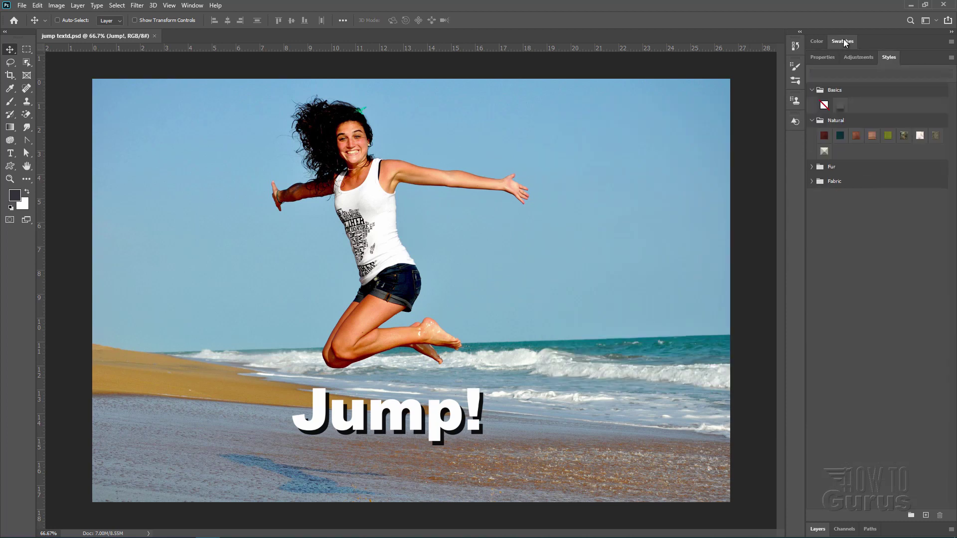
{"action": "left_click", "coordinate": [830, 121]}
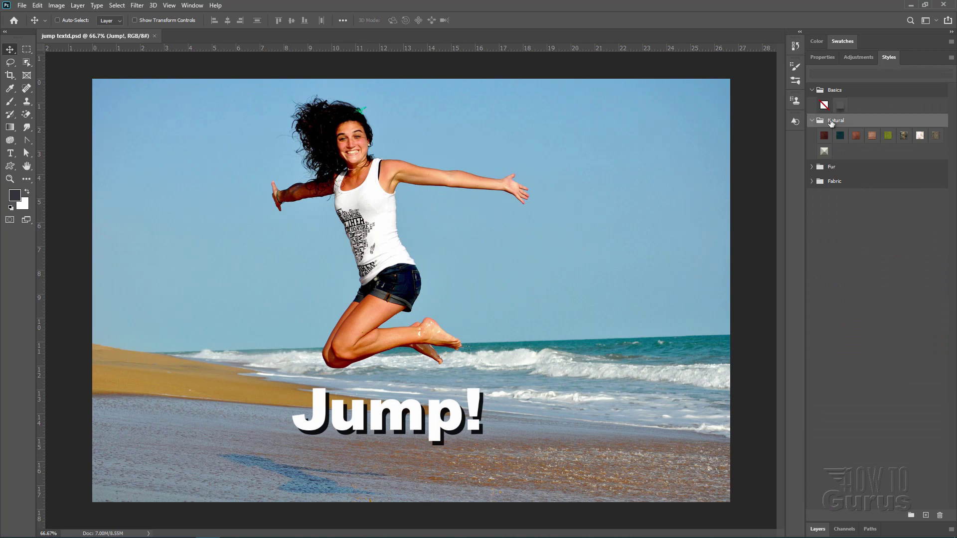
{"action": "double_click", "coordinate": [882, 58]}
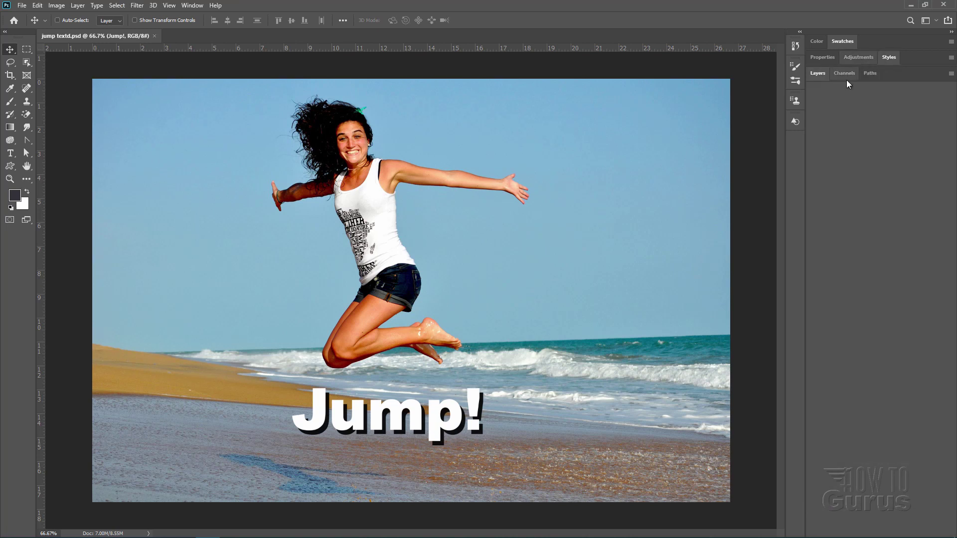
{"action": "left_click", "coordinate": [817, 79]}
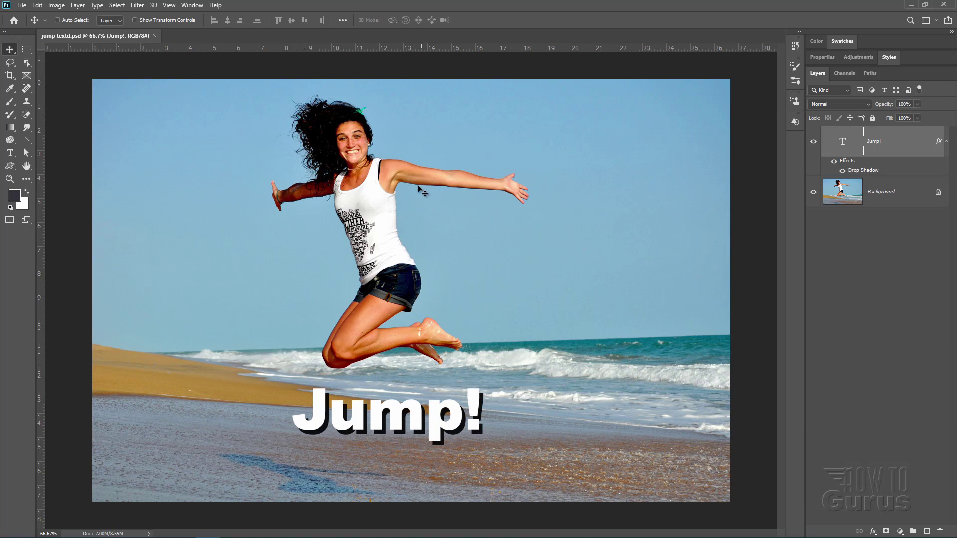
Step: Select the jumping woman on the Background layer with the Object Selection tool in Rectangle mode, and view the available modes
{"action": "left_click", "coordinate": [122, 6]}
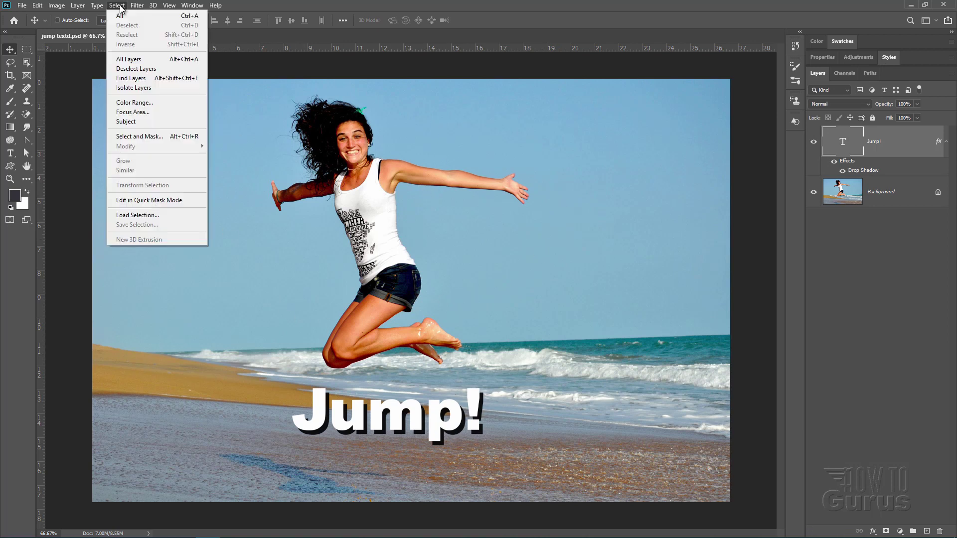
{"action": "left_click", "coordinate": [138, 122]}
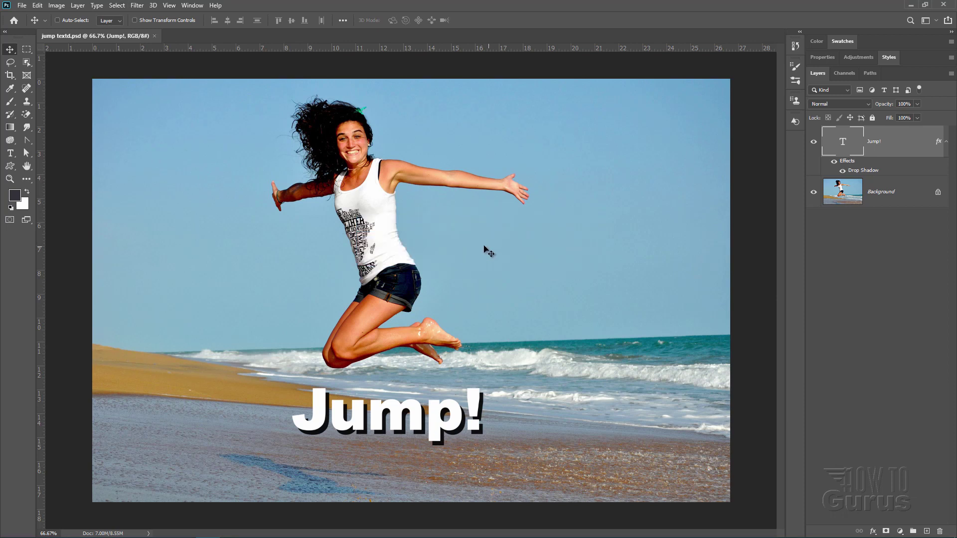
{"action": "left_click", "coordinate": [878, 188]}
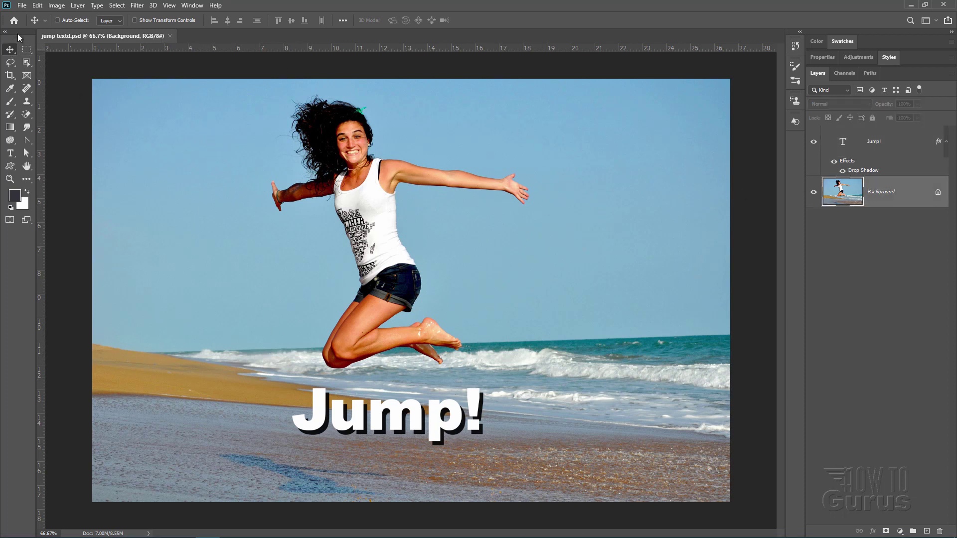
{"action": "left_click", "coordinate": [26, 65]}
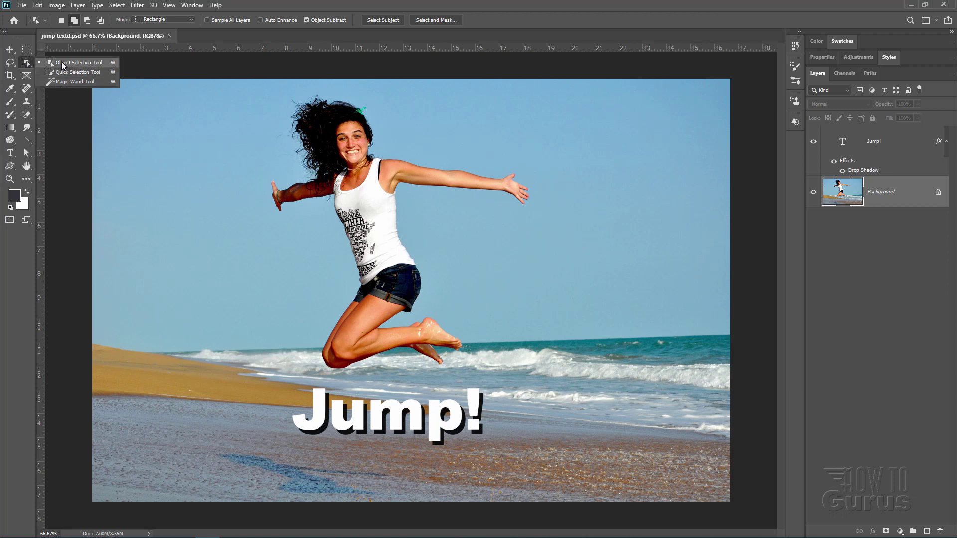
{"action": "left_click", "coordinate": [64, 63]}
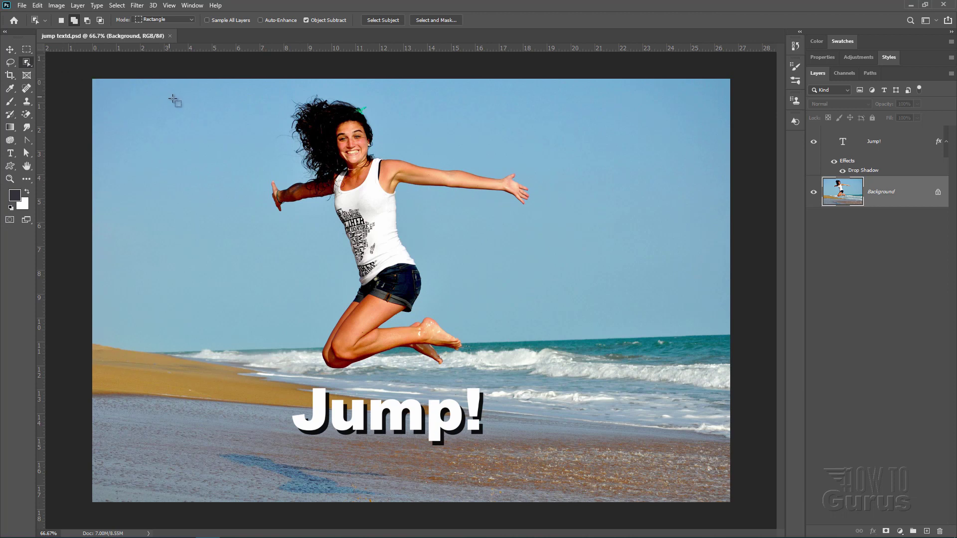
{"action": "left_click_drag", "start_coordinate": [200, 97], "coordinate": [547, 380]}
{"action": "left_click", "coordinate": [192, 22]}
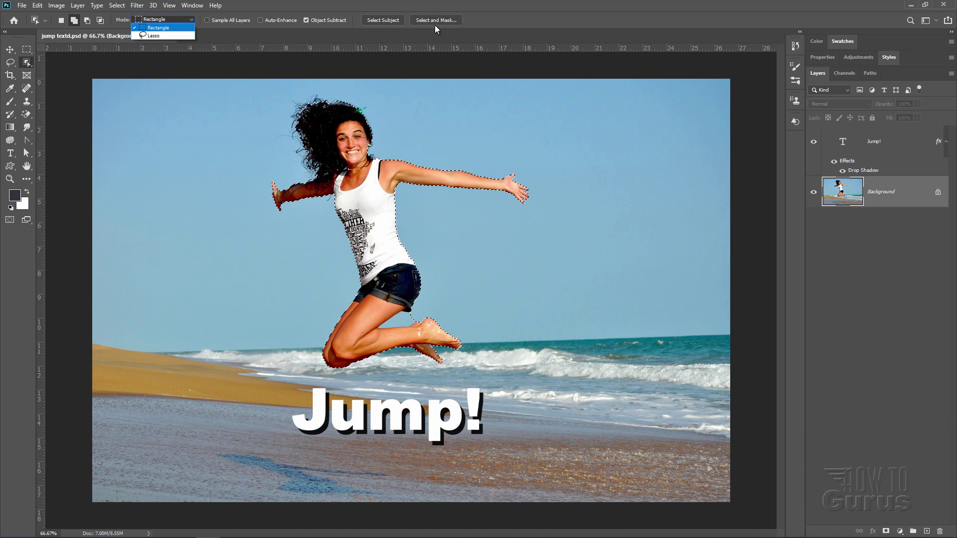
{"action": "left_click", "coordinate": [478, 28]}
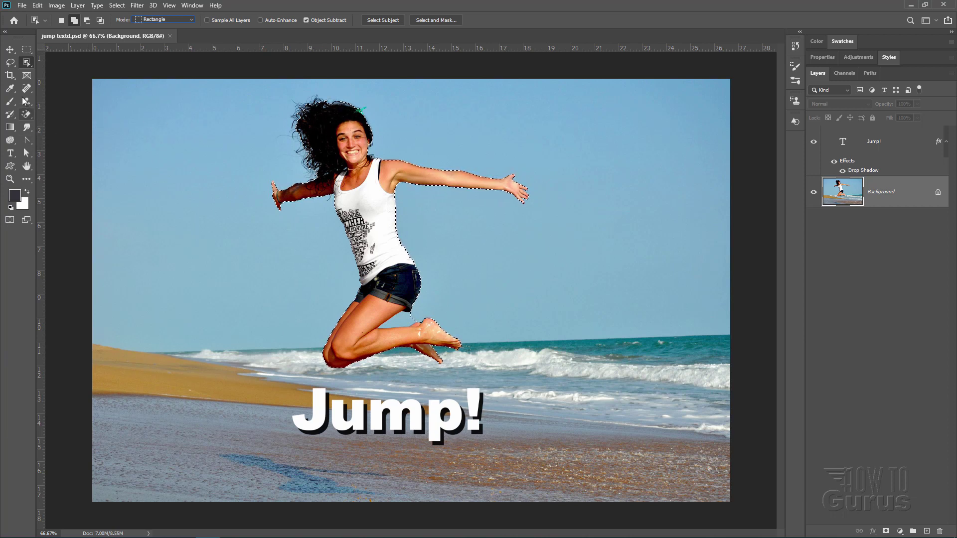
Step: Open the classic Refine Edge dialog for the woman's selection and place it clear of her hair
{"action": "left_click", "coordinate": [9, 179]}
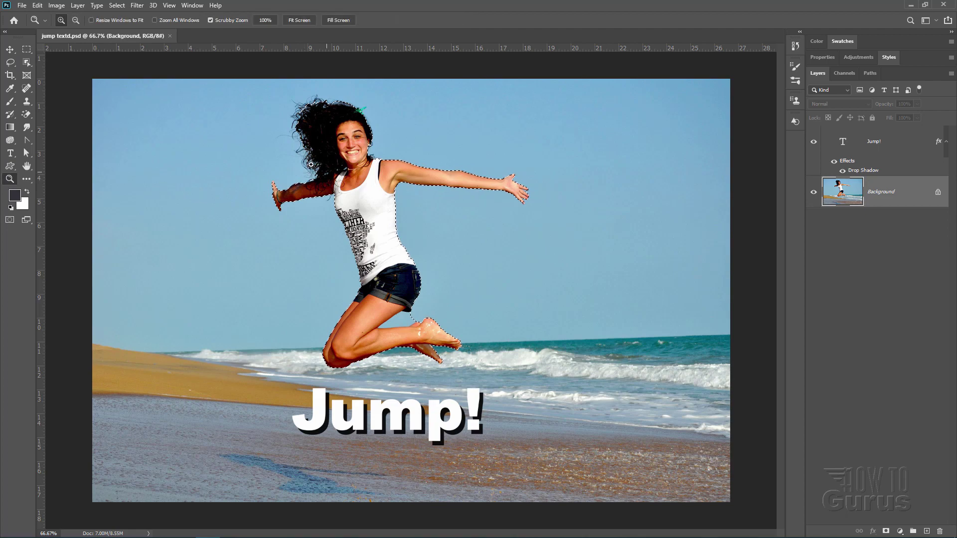
{"action": "left_click_drag", "start_coordinate": [324, 165], "coordinate": [369, 168]}
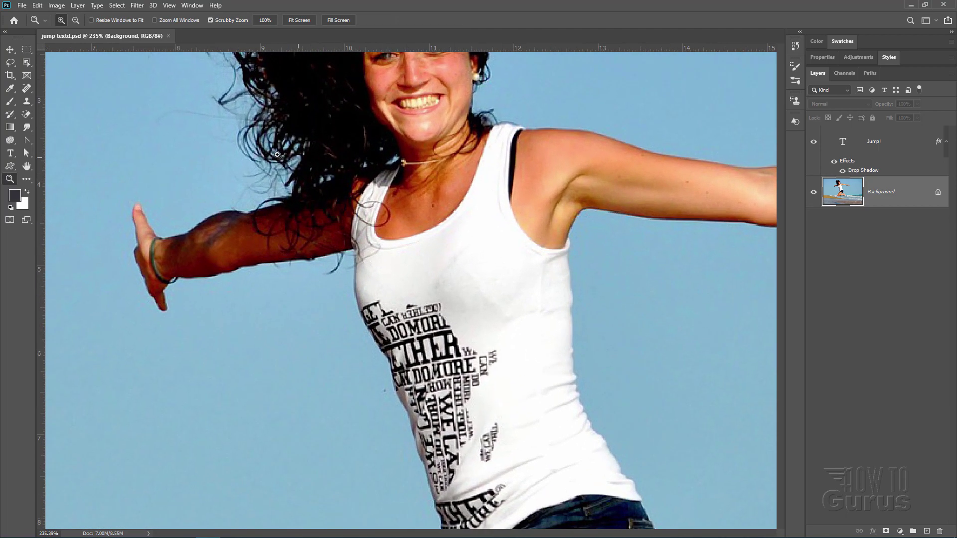
{"action": "left_click_drag", "start_coordinate": [160, 101], "coordinate": [201, 259]}
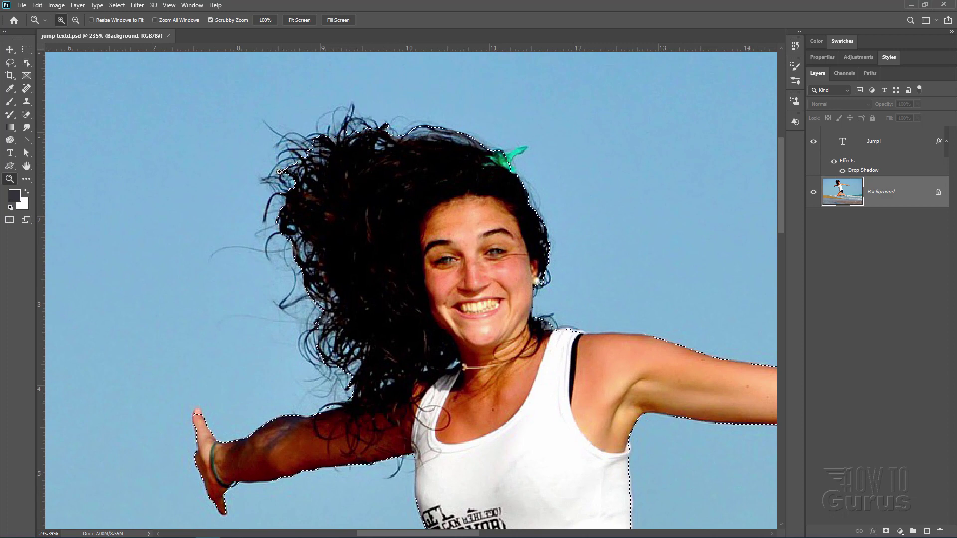
{"action": "left_click", "coordinate": [9, 49]}
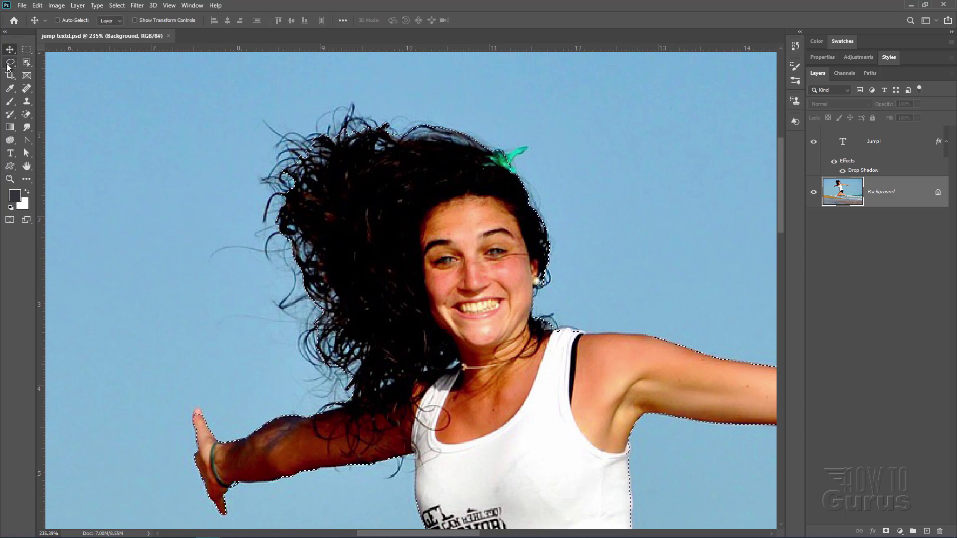
{"action": "left_click", "coordinate": [118, 6]}
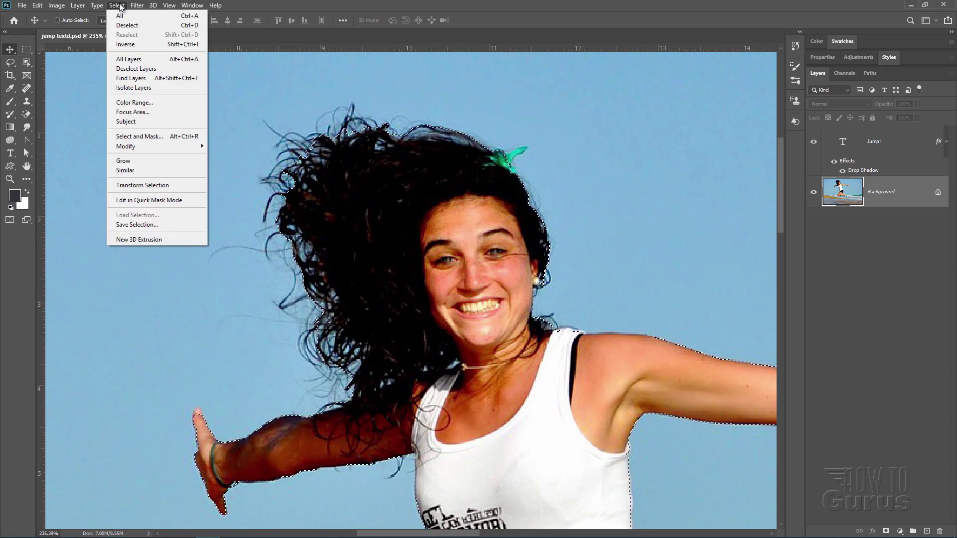
{"action": "left_click", "coordinate": [159, 138], "text": "shift"}
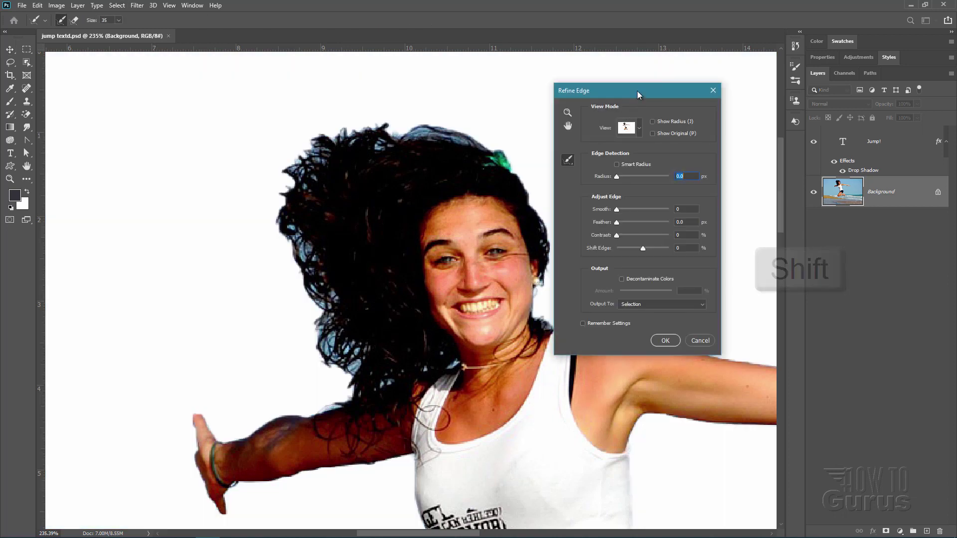
{"action": "mouse_move", "coordinate": [608, 91]}
{"action": "left_mouse_down"}
{"action": "mouse_move", "coordinate": [641, 97]}
{"action": "mouse_move", "coordinate": [620, 92]}
{"action": "left_mouse_up"}
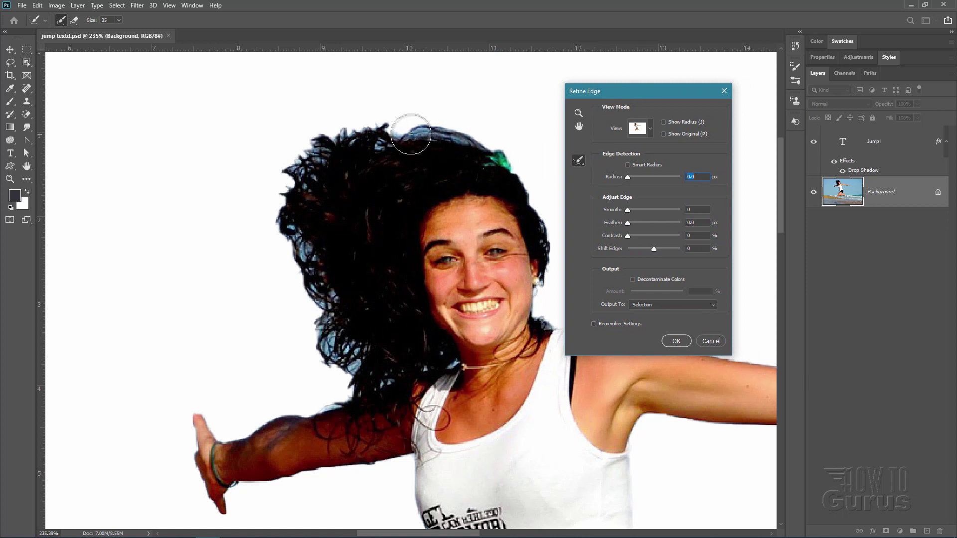
Step: Brush along the outer edge of the woman's hair and hair tie to refine the selection, and apply Refine Edge
{"action": "mouse_move", "coordinate": [412, 133]}
{"action": "left_mouse_down"}
{"action": "mouse_move", "coordinate": [358, 128]}
{"action": "mouse_move", "coordinate": [290, 157]}
{"action": "mouse_move", "coordinate": [269, 197]}
{"action": "mouse_move", "coordinate": [271, 249]}
{"action": "left_mouse_up"}
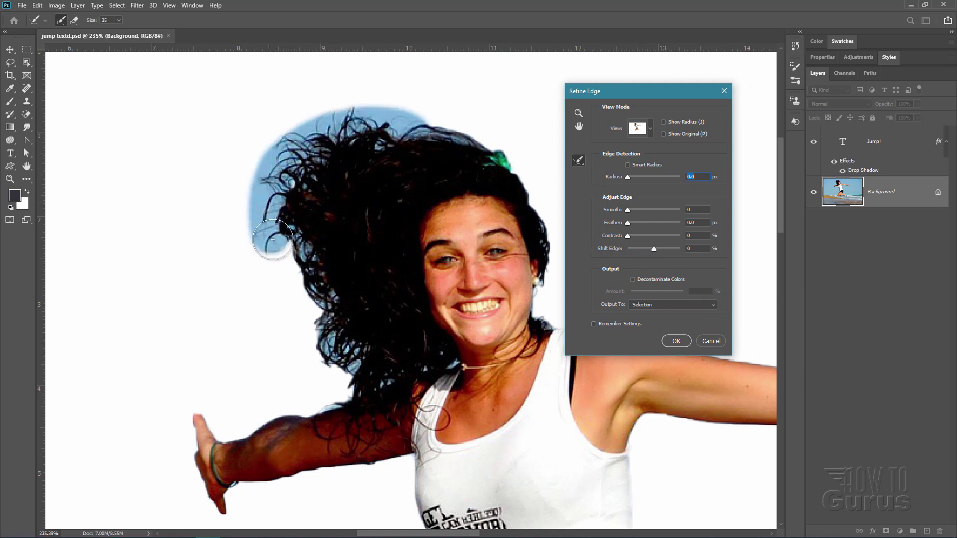
{"action": "mouse_move", "coordinate": [273, 187]}
{"action": "left_mouse_down"}
{"action": "mouse_move", "coordinate": [280, 146]}
{"action": "mouse_move", "coordinate": [299, 126]}
{"action": "left_mouse_up"}
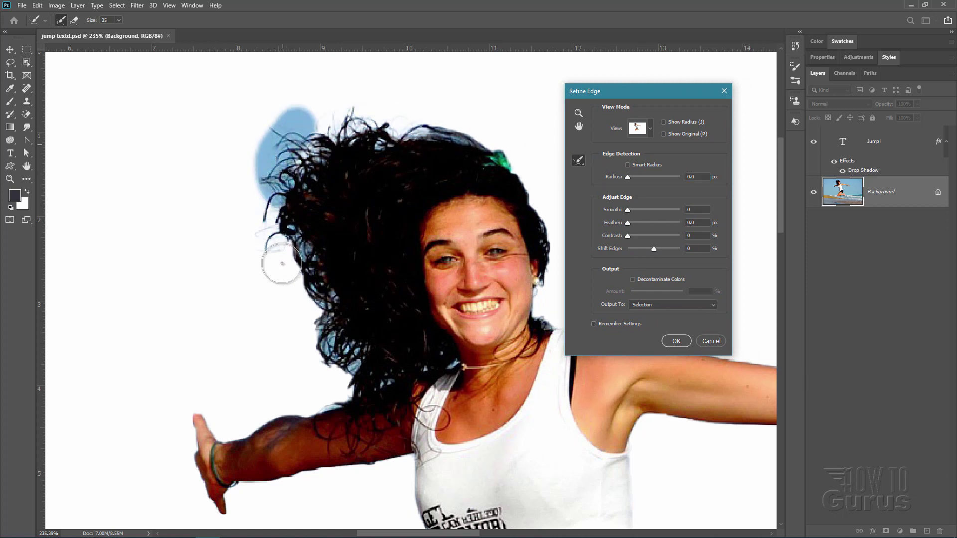
{"action": "mouse_move", "coordinate": [275, 221]}
{"action": "left_mouse_down"}
{"action": "mouse_move", "coordinate": [319, 366]}
{"action": "mouse_move", "coordinate": [326, 361]}
{"action": "left_mouse_up"}
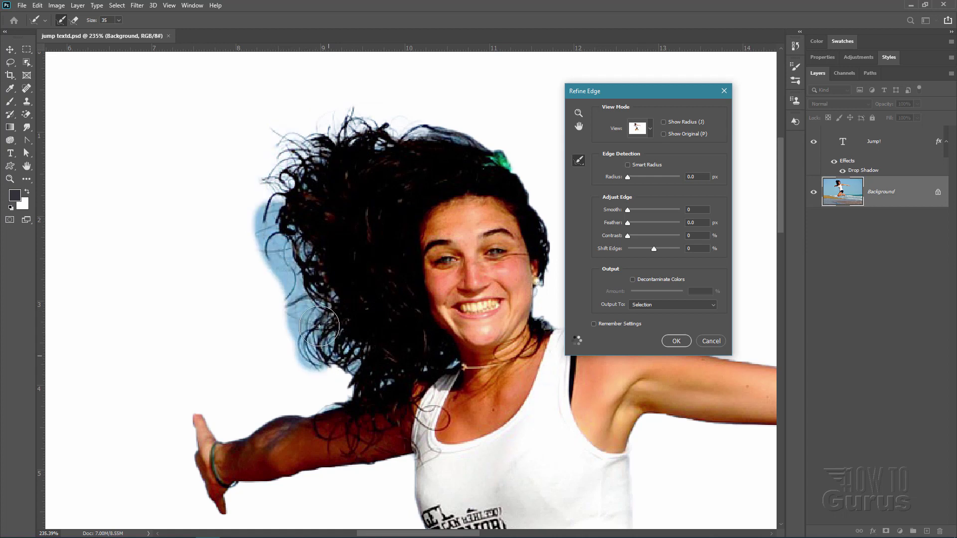
{"action": "mouse_move", "coordinate": [287, 250]}
{"action": "left_mouse_down"}
{"action": "mouse_move", "coordinate": [278, 316]}
{"action": "mouse_move", "coordinate": [323, 378]}
{"action": "left_mouse_up"}
{"action": "mouse_move", "coordinate": [299, 306]}
{"action": "left_mouse_down"}
{"action": "mouse_move", "coordinate": [356, 386]}
{"action": "mouse_move", "coordinate": [308, 396]}
{"action": "left_mouse_up"}
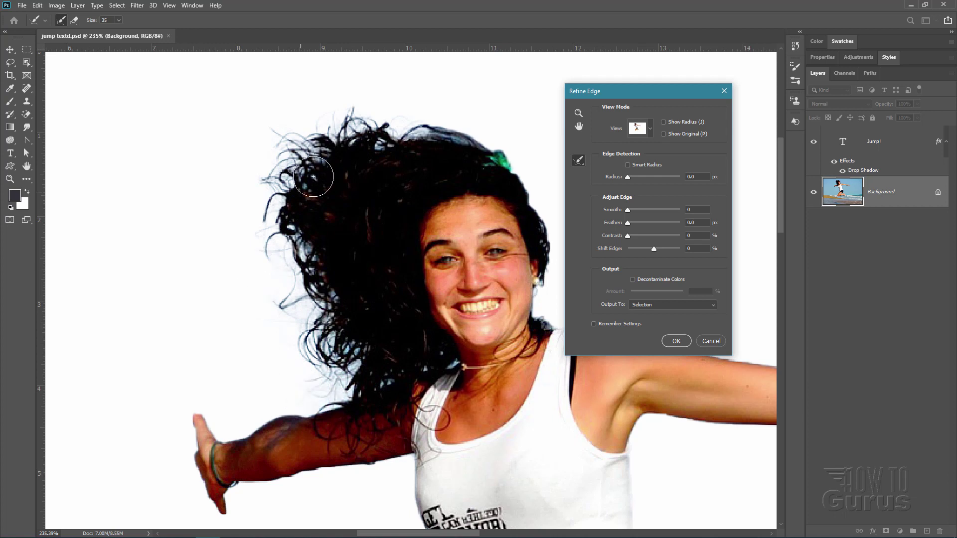
{"action": "mouse_move", "coordinate": [409, 132]}
{"action": "left_mouse_down"}
{"action": "mouse_move", "coordinate": [457, 123]}
{"action": "mouse_move", "coordinate": [499, 142]}
{"action": "mouse_move", "coordinate": [535, 188]}
{"action": "mouse_move", "coordinate": [526, 154]}
{"action": "left_mouse_up"}
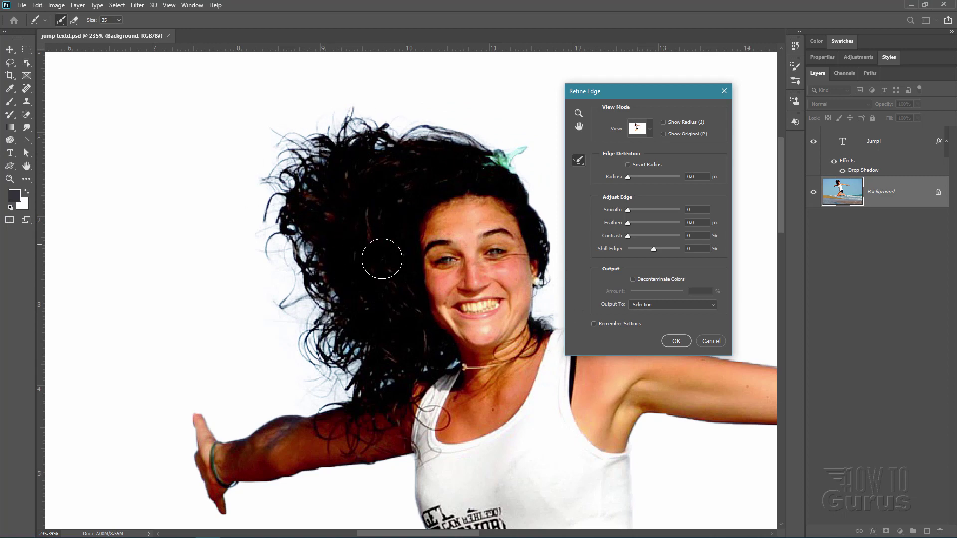
{"action": "left_click_drag", "start_coordinate": [626, 95], "coordinate": [607, 92]}
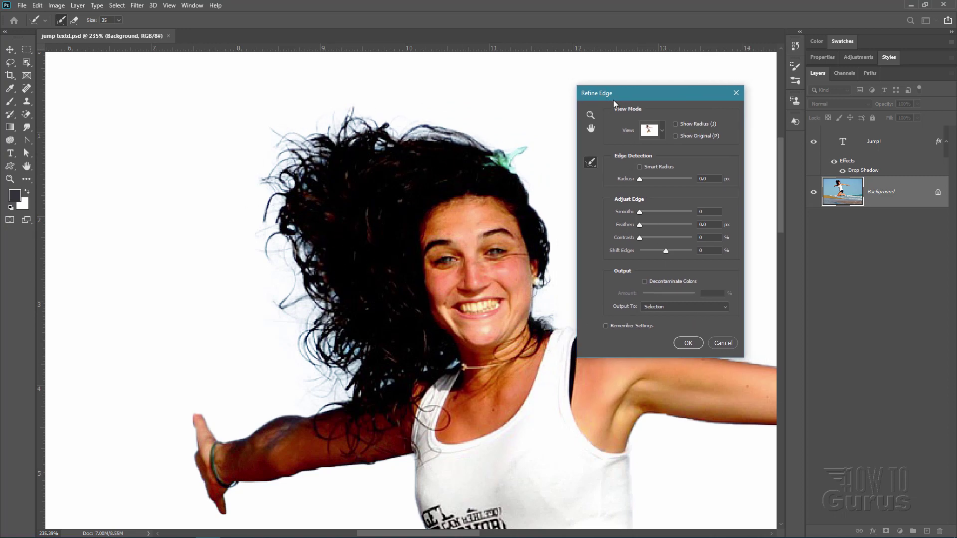
{"action": "left_click", "coordinate": [687, 345]}
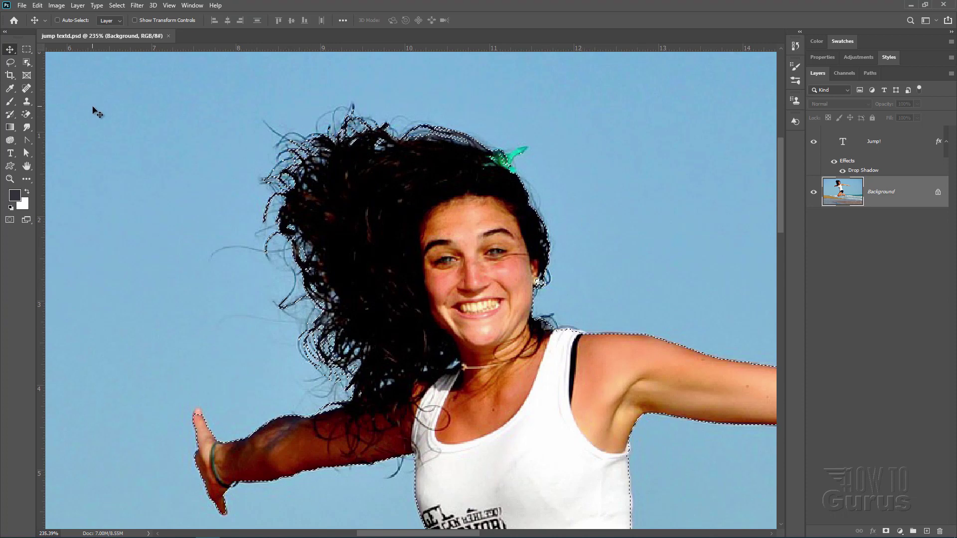
{"action": "left_click", "coordinate": [27, 63]}
{"action": "right_click", "coordinate": [26, 62]}
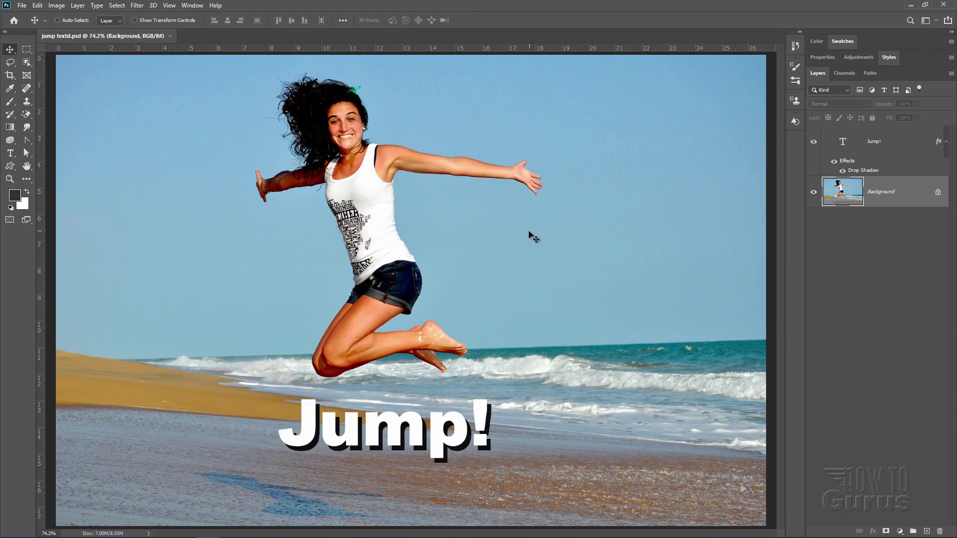
Step: Duplicate the Background layer as Background copy within the same document
{"action": "right_click", "coordinate": [883, 194]}
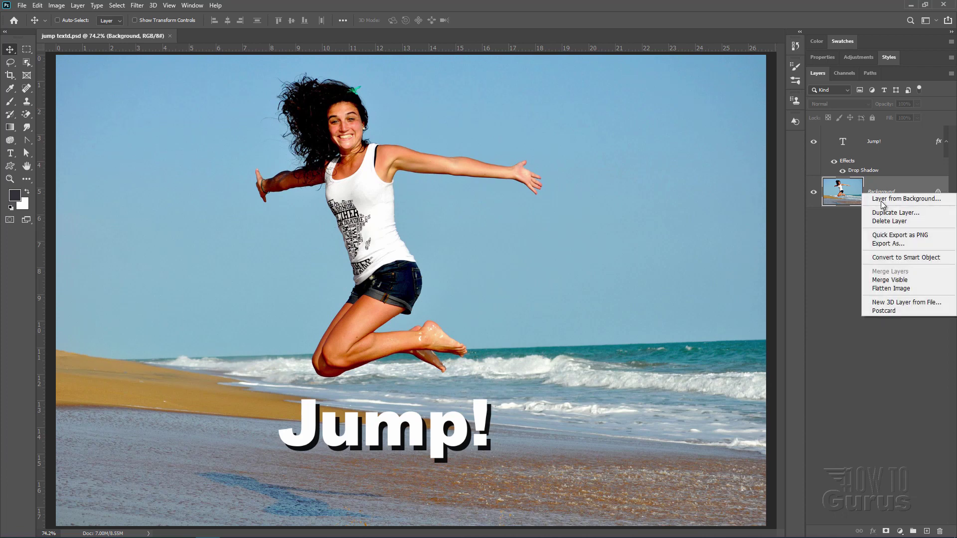
{"action": "left_click", "coordinate": [883, 214]}
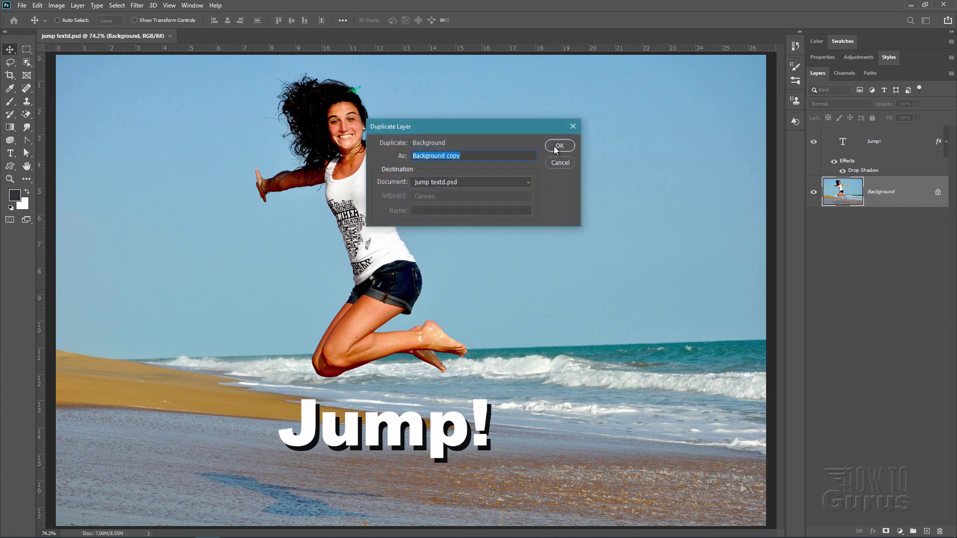
{"action": "left_click", "coordinate": [556, 146]}
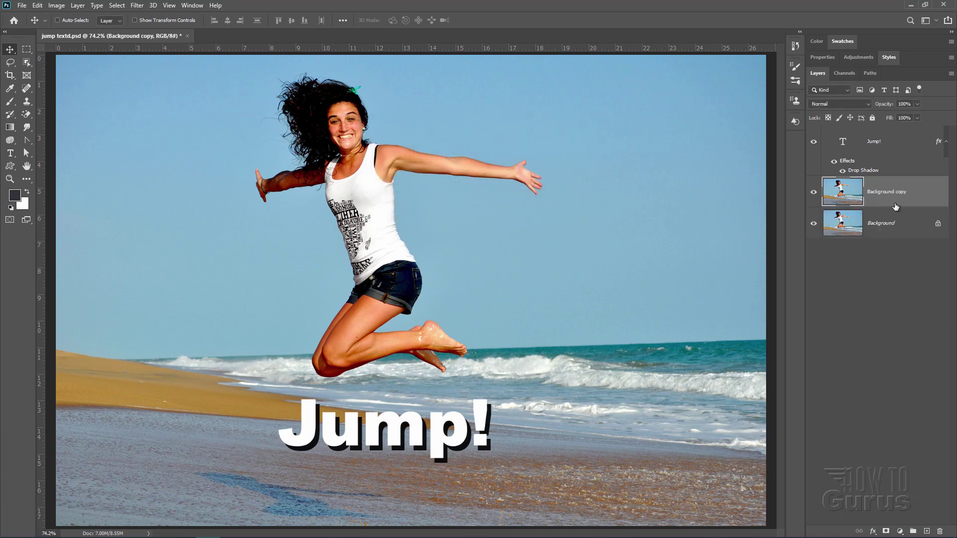
Step: Try to scale the Background copy layer proportionally to about 97% from its upper-left corner
{"action": "key", "text": "ctrl+t"}
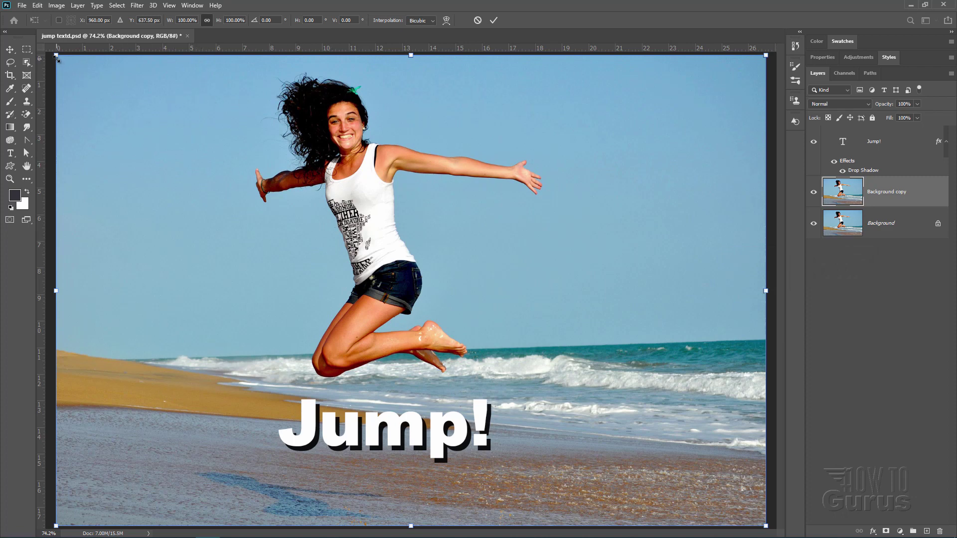
{"action": "mouse_move", "coordinate": [64, 67]}
{"action": "left_mouse_down"}
{"action": "mouse_move", "coordinate": [234, 210]}
{"action": "mouse_move", "coordinate": [100, 119]}
{"action": "mouse_move", "coordinate": [143, 158]}
{"action": "mouse_move", "coordinate": [149, 147]}
{"action": "mouse_move", "coordinate": [98, 107]}
{"action": "mouse_move", "coordinate": [103, 124]}
{"action": "mouse_move", "coordinate": [90, 85]}
{"action": "mouse_move", "coordinate": [118, 129]}
{"action": "mouse_move", "coordinate": [144, 145]}
{"action": "mouse_move", "coordinate": [164, 135]}
{"action": "mouse_move", "coordinate": [75, 68]}
{"action": "mouse_move", "coordinate": [104, 108]}
{"action": "mouse_move", "coordinate": [71, 81]}
{"action": "left_mouse_up"}
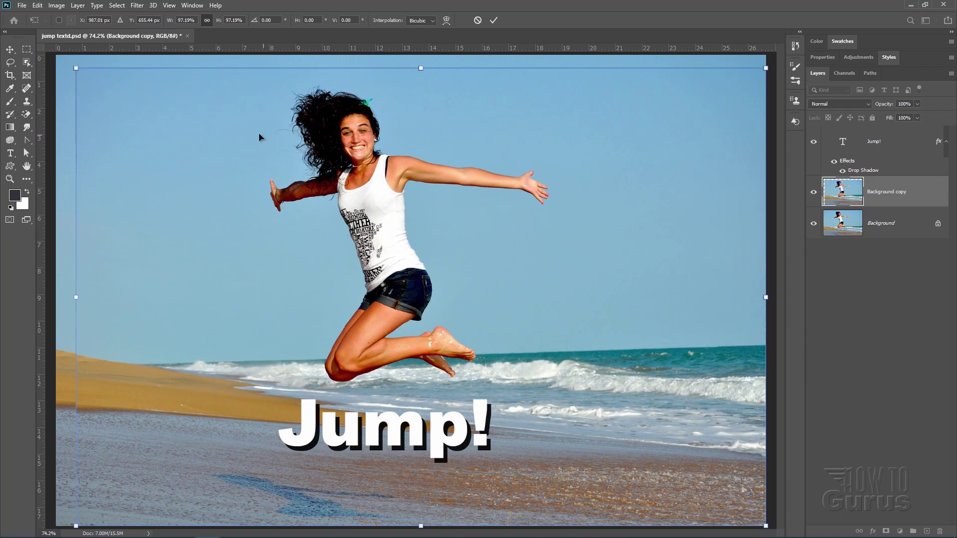
{"action": "left_click", "coordinate": [493, 20]}
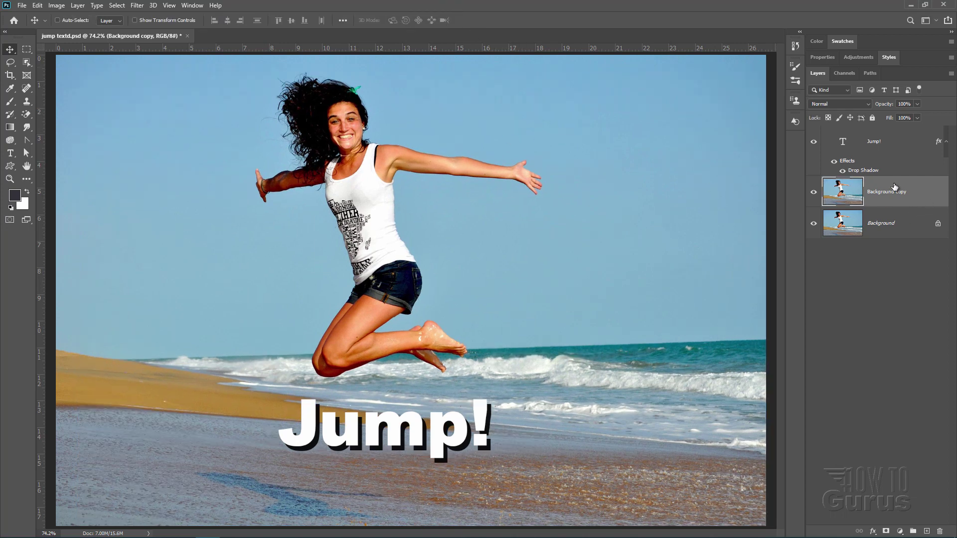
Step: Scale the Jump! text layer proportionally to about 116% and shift it slightly to the right
{"action": "left_click", "coordinate": [835, 145]}
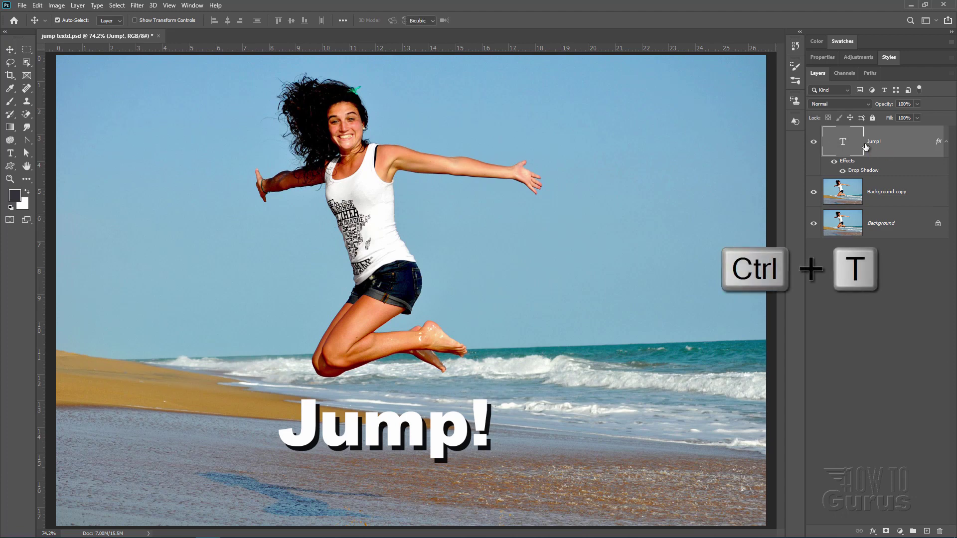
{"action": "key", "text": "ctrl+t"}
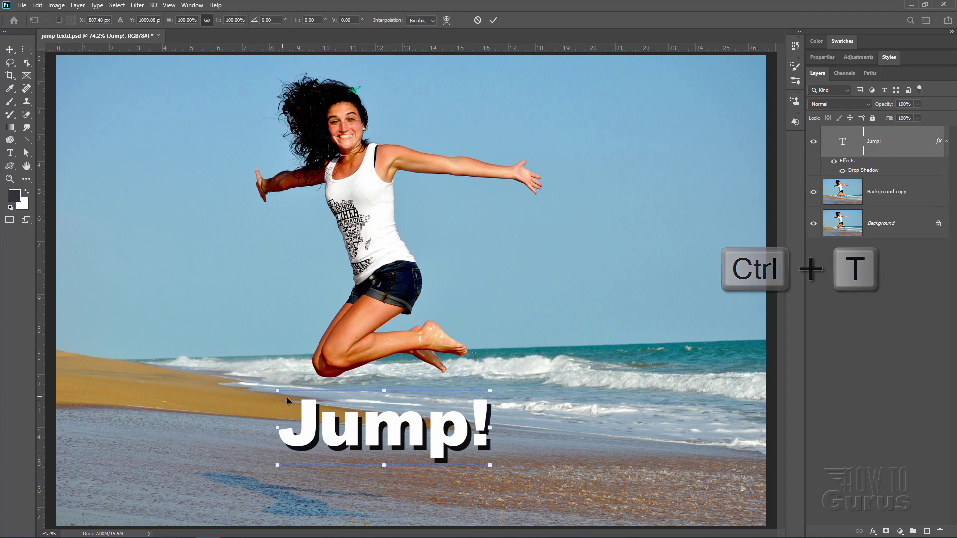
{"action": "left_click_drag", "start_coordinate": [277, 391], "coordinate": [255, 379]}
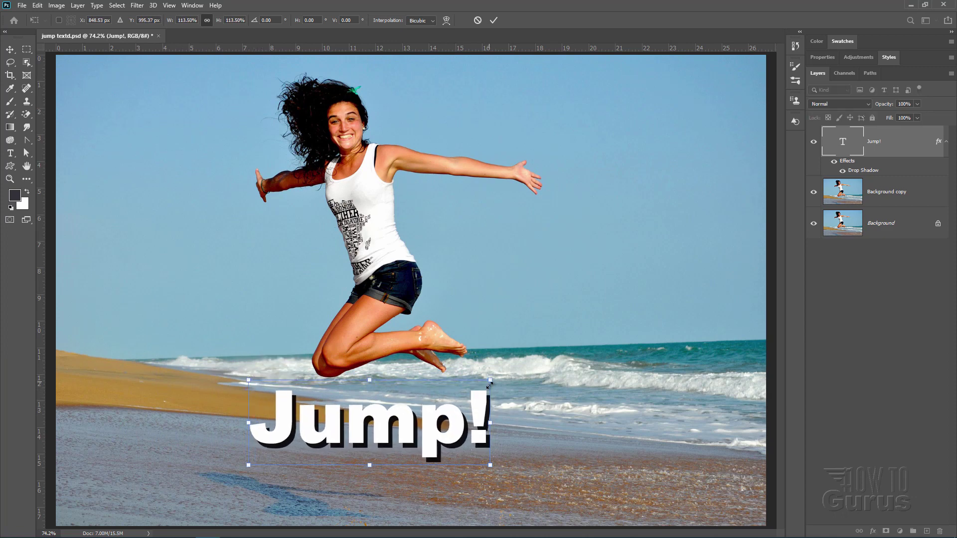
{"action": "mouse_move", "coordinate": [490, 383]}
{"action": "left_mouse_down"}
{"action": "mouse_move", "coordinate": [525, 351]}
{"action": "mouse_move", "coordinate": [498, 362]}
{"action": "mouse_move", "coordinate": [495, 377]}
{"action": "left_mouse_up"}
{"action": "left_click_drag", "start_coordinate": [435, 432], "coordinate": [448, 433]}
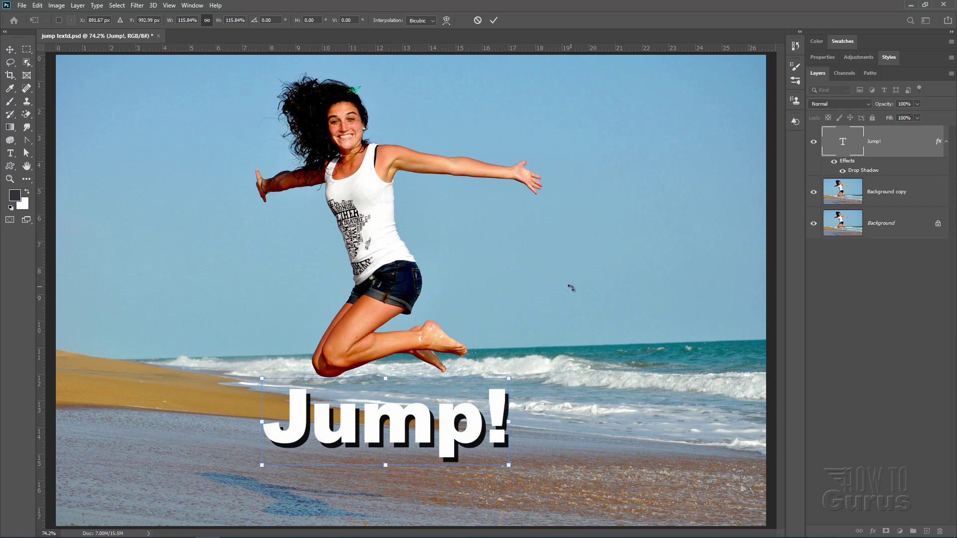
Step: Stretch the Jump! text upward to about 136% height without changing its width, and show the type layer's properties
{"action": "key", "text": "shift"}
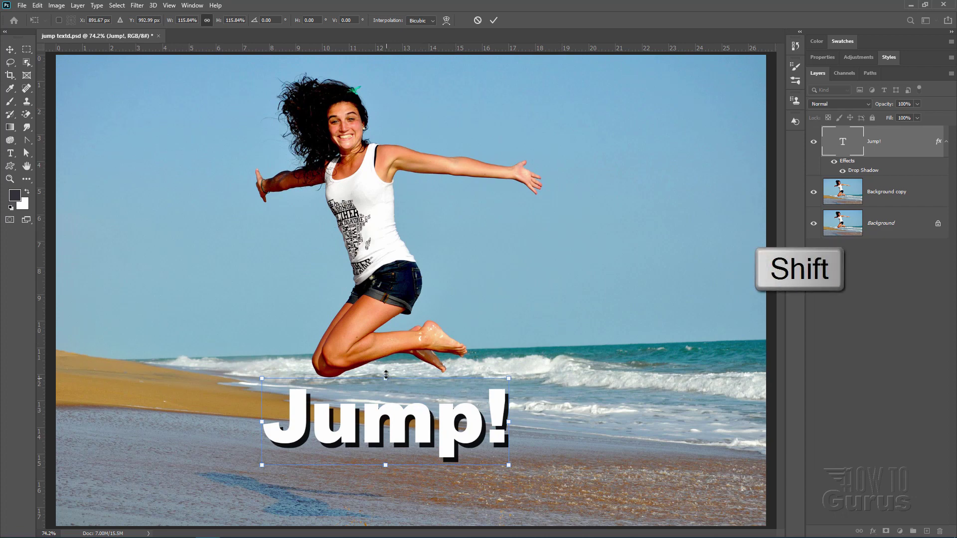
{"action": "left_click_drag", "start_coordinate": [386, 380], "coordinate": [370, 357]}
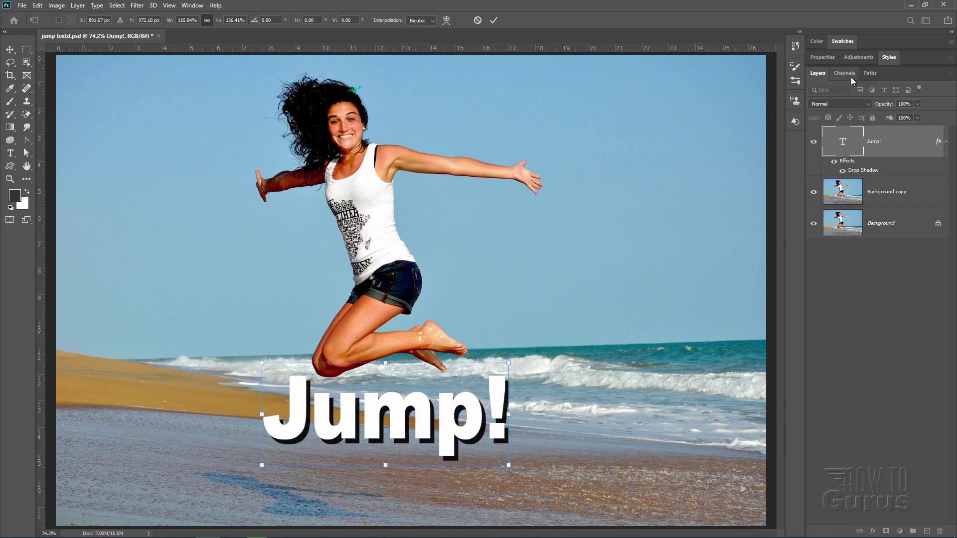
{"action": "left_click", "coordinate": [821, 56]}
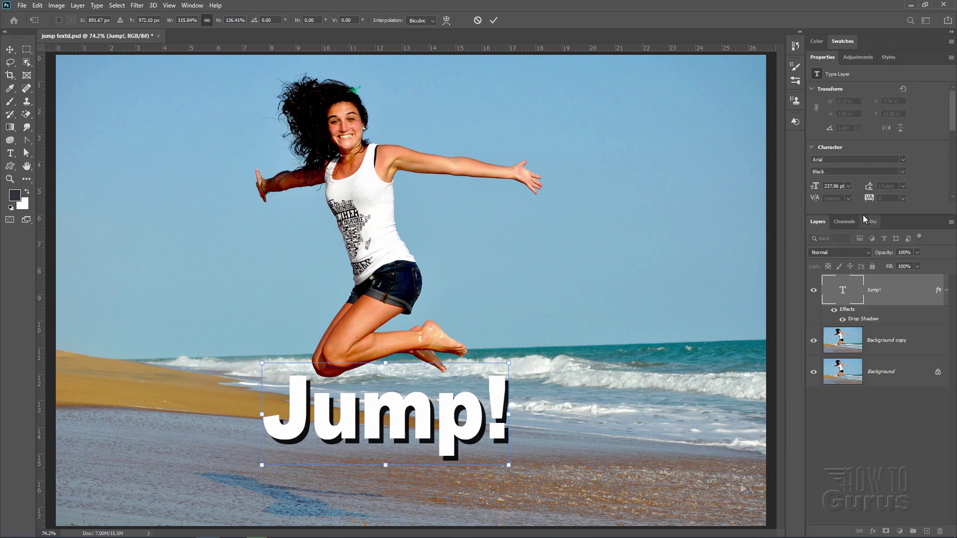
Step: Apply the Jump! text transform, enlarge the properties area, and compare the Background copy pixel layer's properties with the Jump! type layer's
{"action": "left_click_drag", "start_coordinate": [862, 215], "coordinate": [863, 440]}
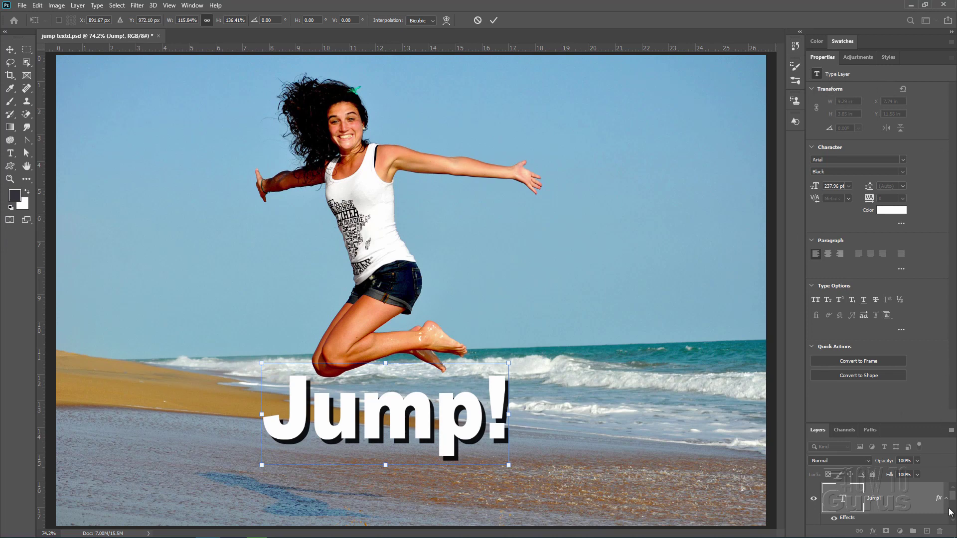
{"action": "scroll", "coordinate": [953, 526], "scroll_direction": "down", "scroll_amount": 2}
{"action": "key", "text": "Return"}
{"action": "left_click", "coordinate": [893, 494]}
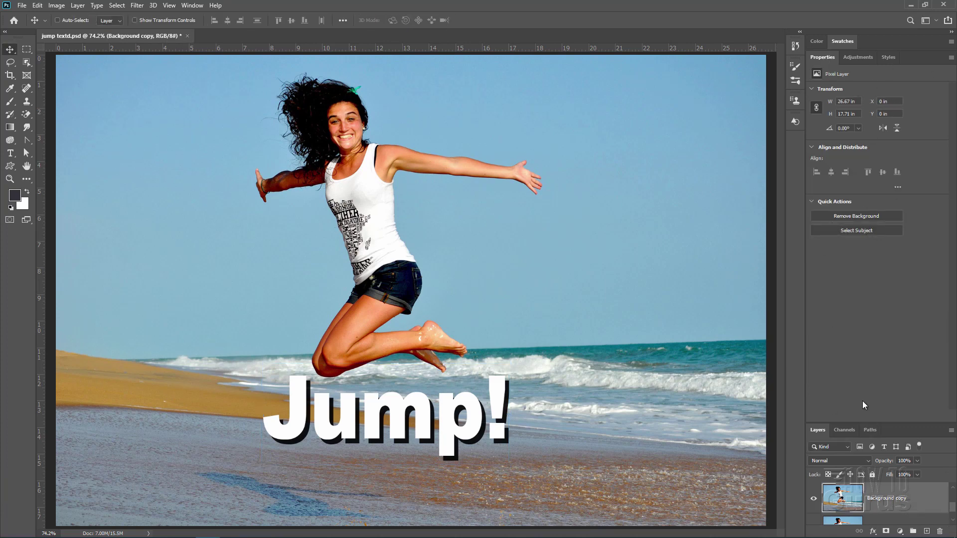
{"action": "scroll", "coordinate": [952, 492], "scroll_direction": "up", "scroll_amount": 2}
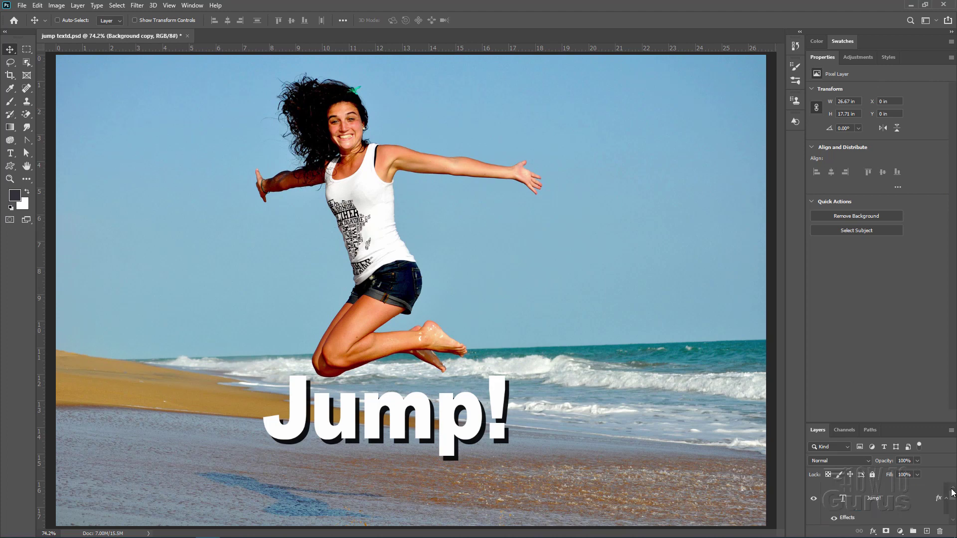
{"action": "left_click", "coordinate": [871, 500]}
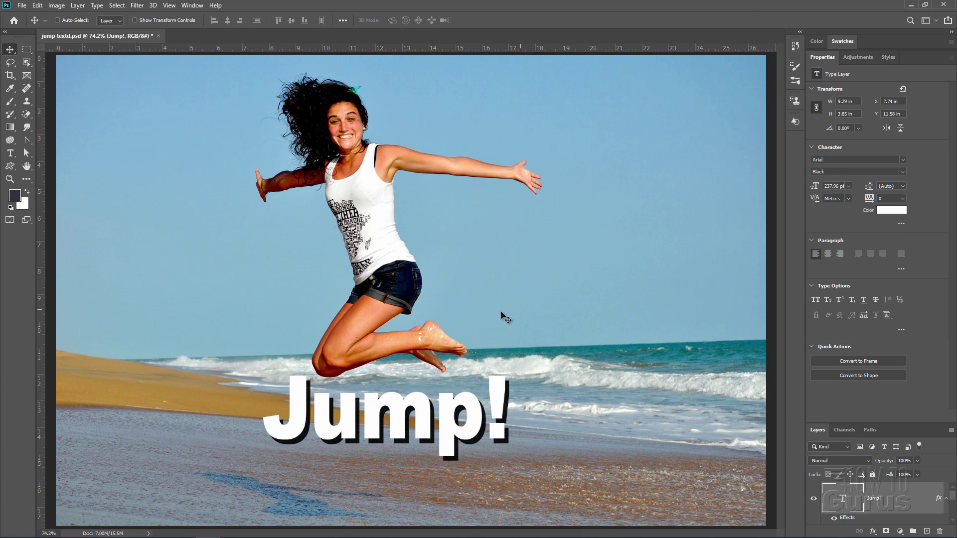
Step: Convert the Jump!, Background copy and Background layers together into one smart object
{"action": "key", "text": "ctrl+alt+a"}
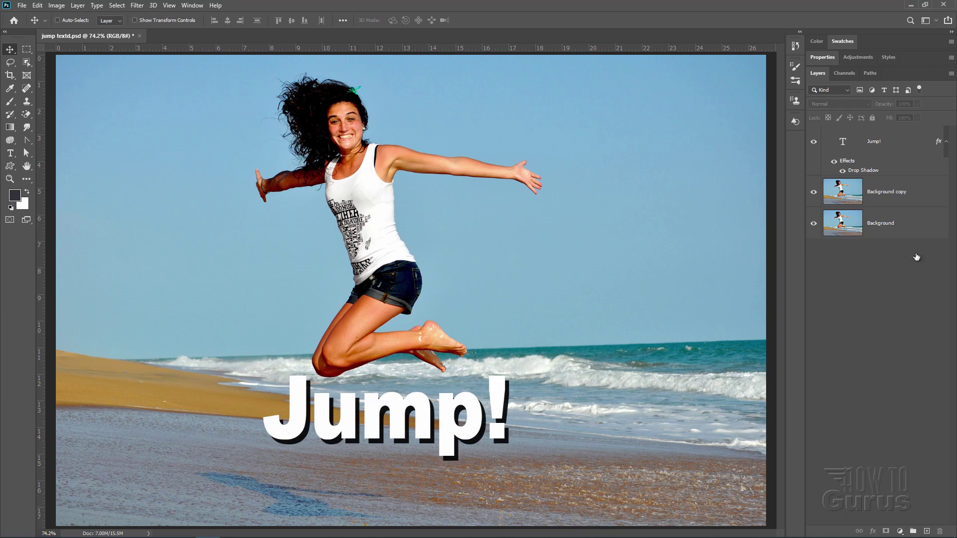
{"action": "left_click", "coordinate": [907, 142]}
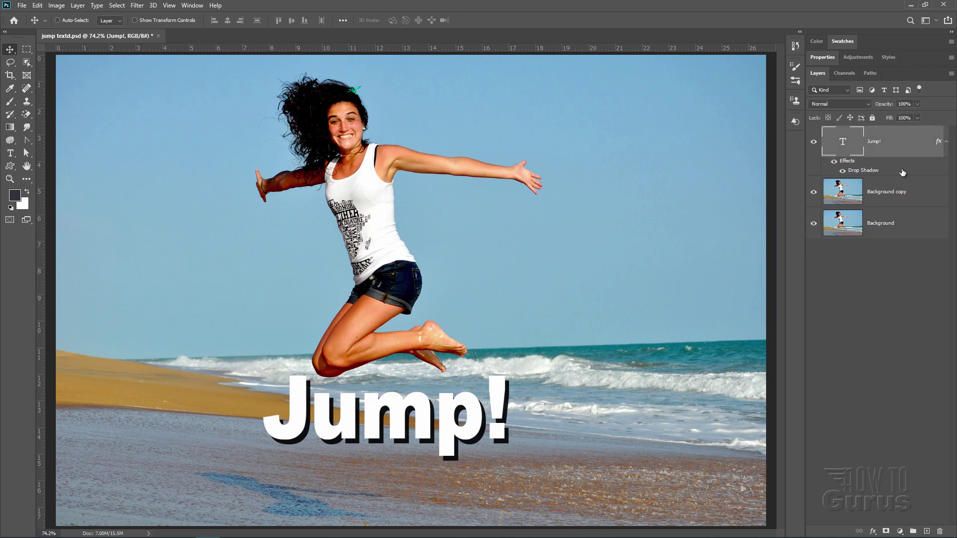
{"action": "left_click", "coordinate": [895, 223], "text": "shift"}
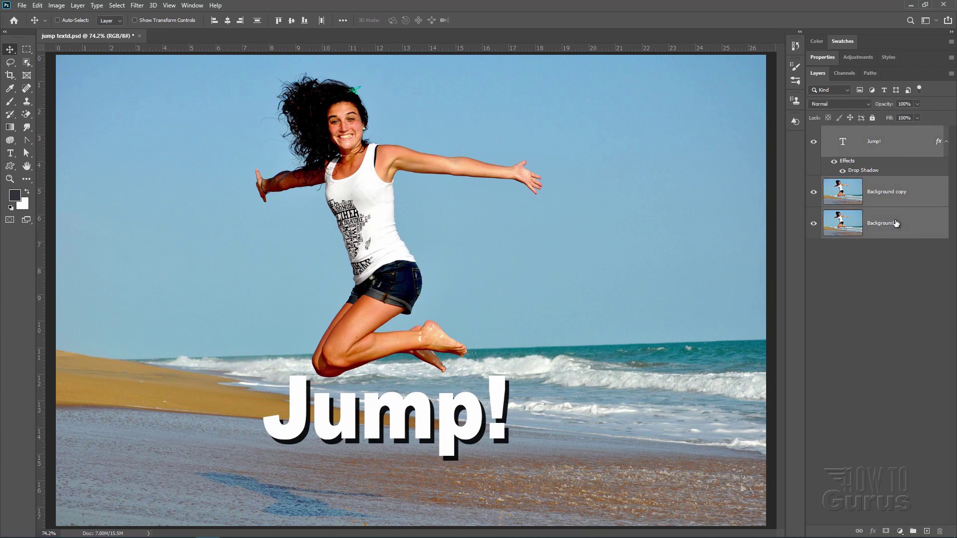
{"action": "right_click", "coordinate": [878, 188]}
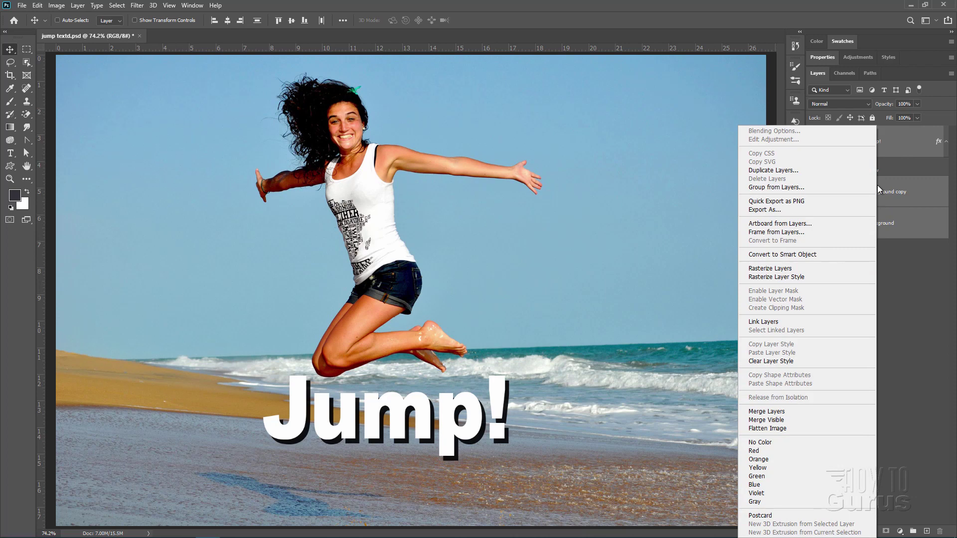
{"action": "left_click", "coordinate": [787, 255]}
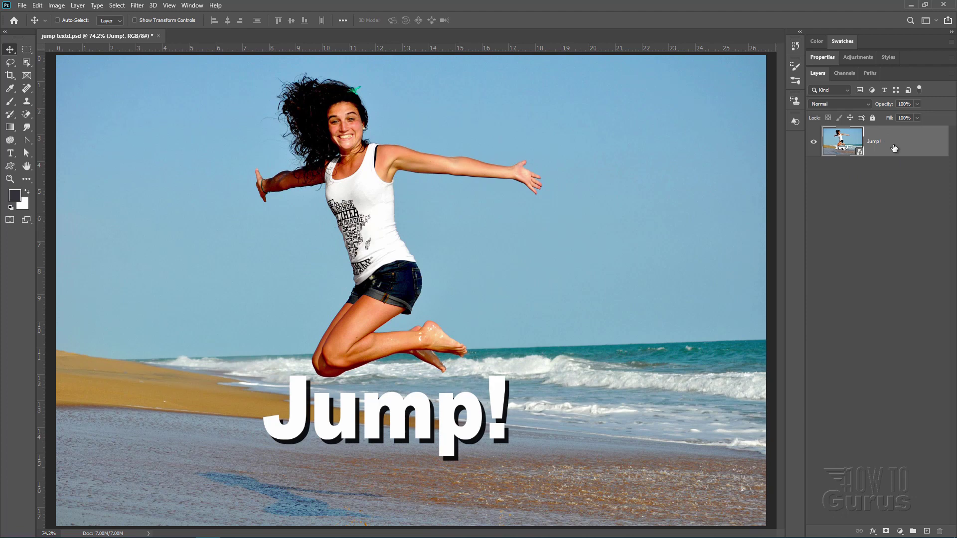
Step: Convert the Jump! smart object back to layers and expand the resulting group to show its contents
{"action": "right_click", "coordinate": [875, 145]}
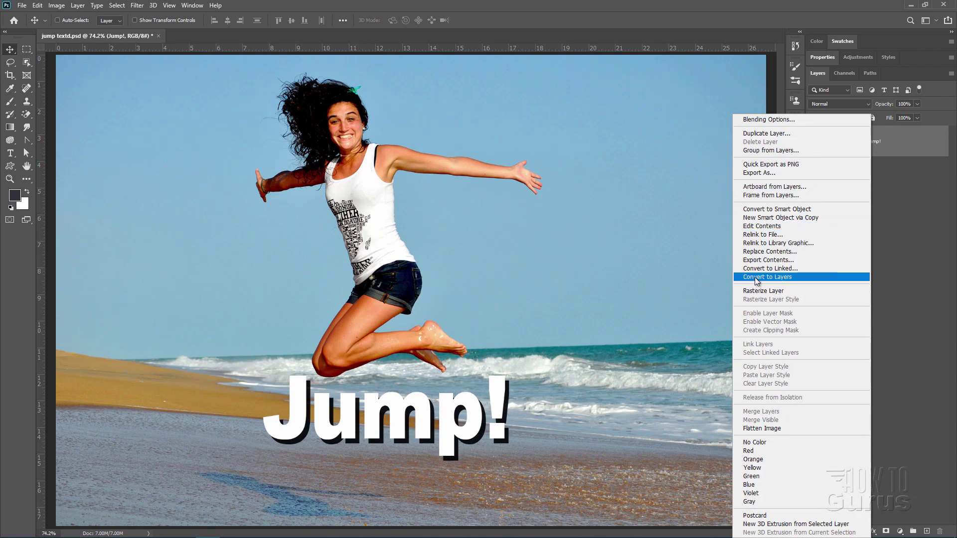
{"action": "left_click", "coordinate": [808, 277]}
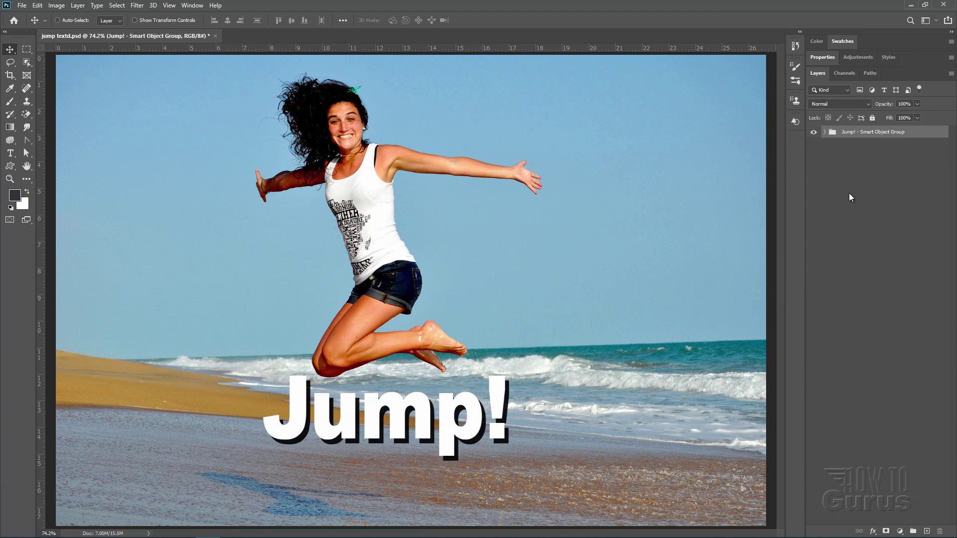
{"action": "left_click", "coordinate": [826, 132]}
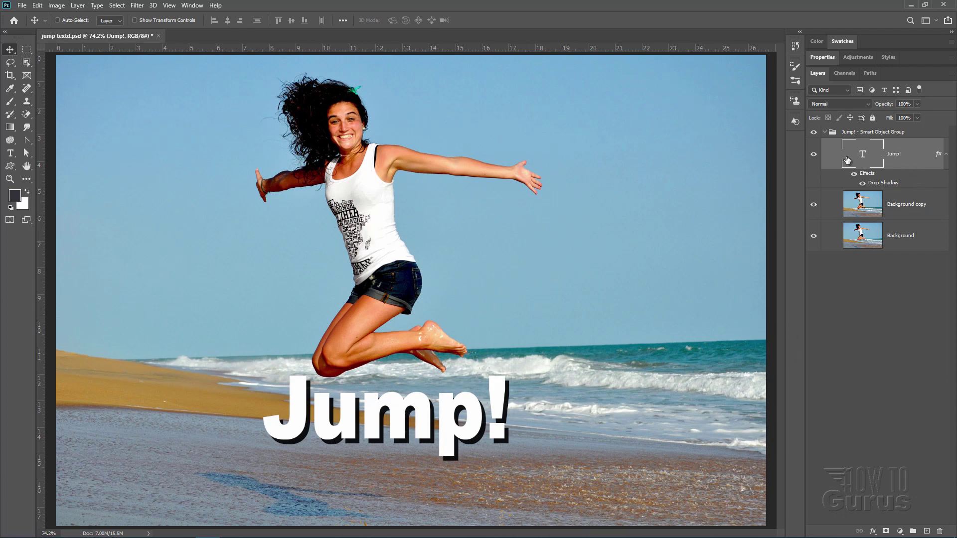
Step: Duplicate the Jump! type layer as Jump! copy in the same document and hide the original type layer
{"action": "right_click", "coordinate": [897, 158]}
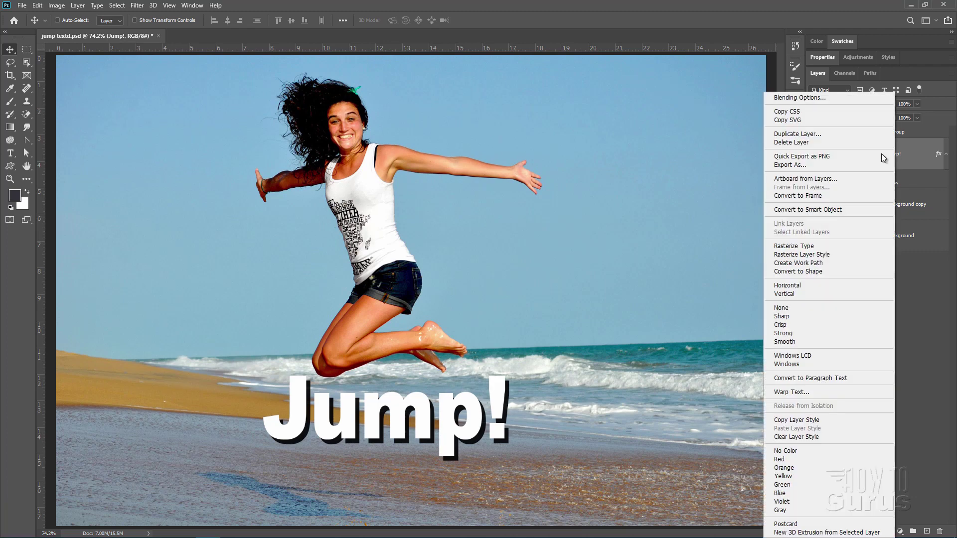
{"action": "left_click", "coordinate": [873, 134]}
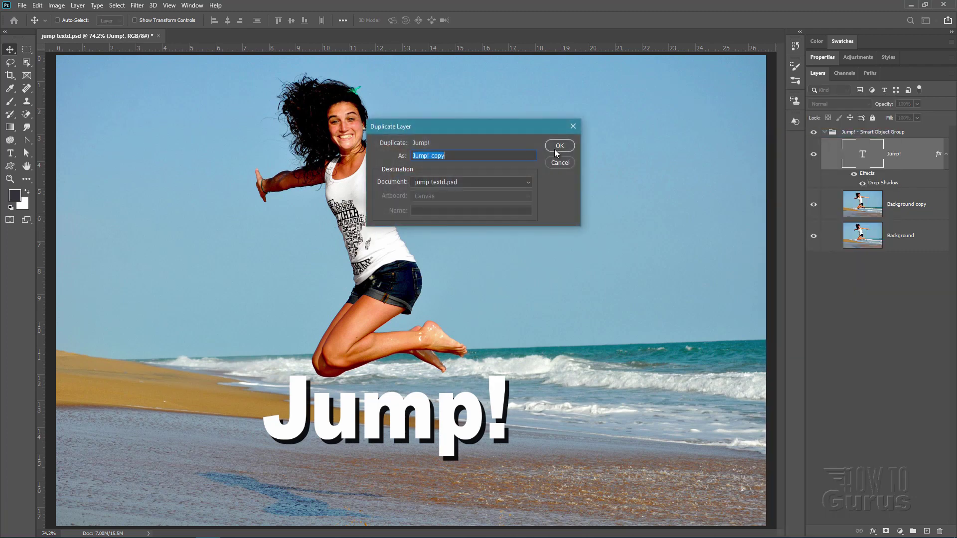
{"action": "left_click", "coordinate": [560, 146]}
{"action": "left_click", "coordinate": [814, 204]}
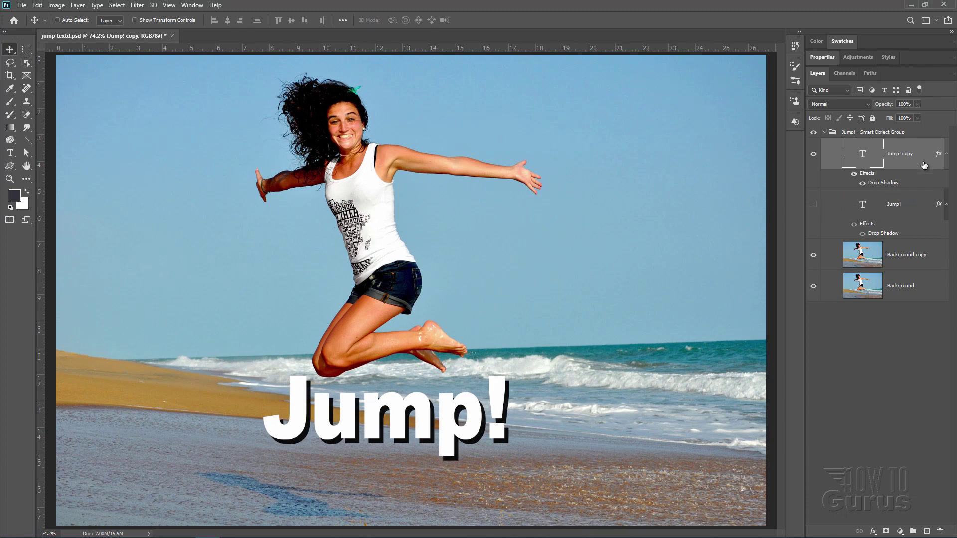
Step: Rasterize the type of the Jump! copy layer and start a Warp transform on it
{"action": "right_click", "coordinate": [900, 151]}
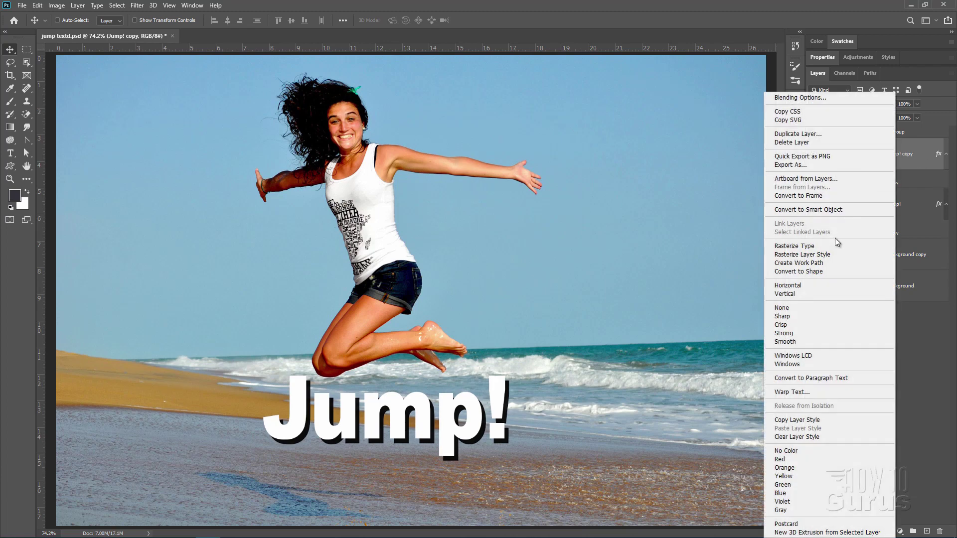
{"action": "left_click", "coordinate": [837, 245]}
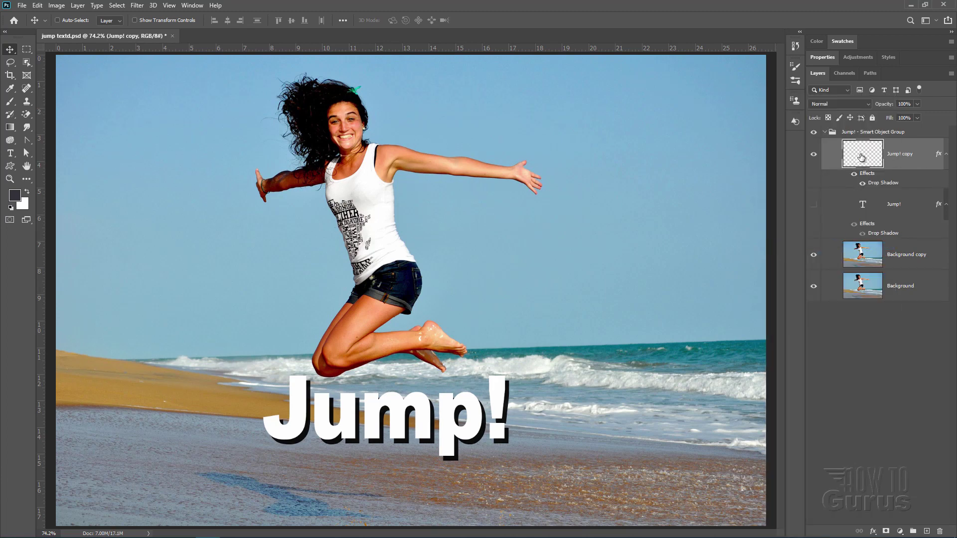
{"action": "left_click", "coordinate": [43, 8]}
{"action": "mouse_move", "coordinate": [86, 238]}
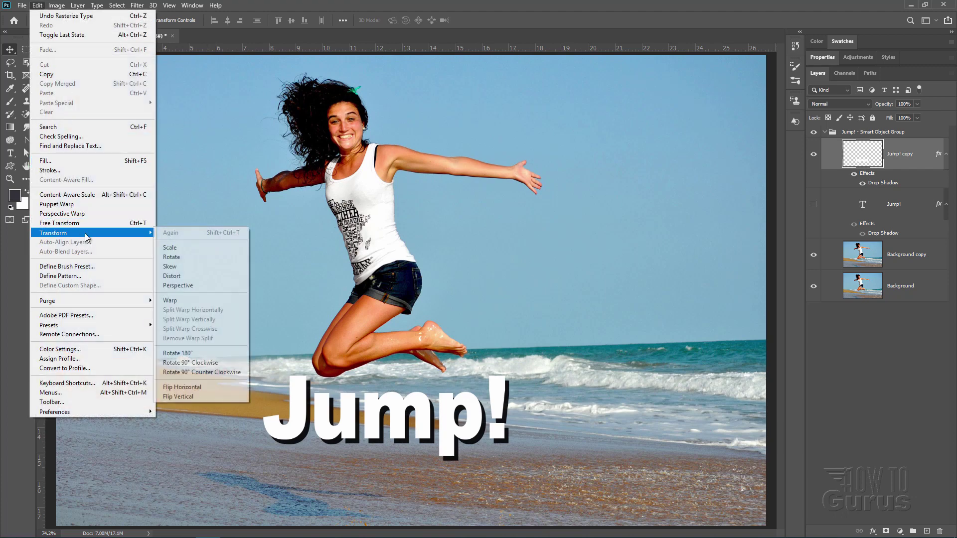
{"action": "left_click", "coordinate": [184, 301]}
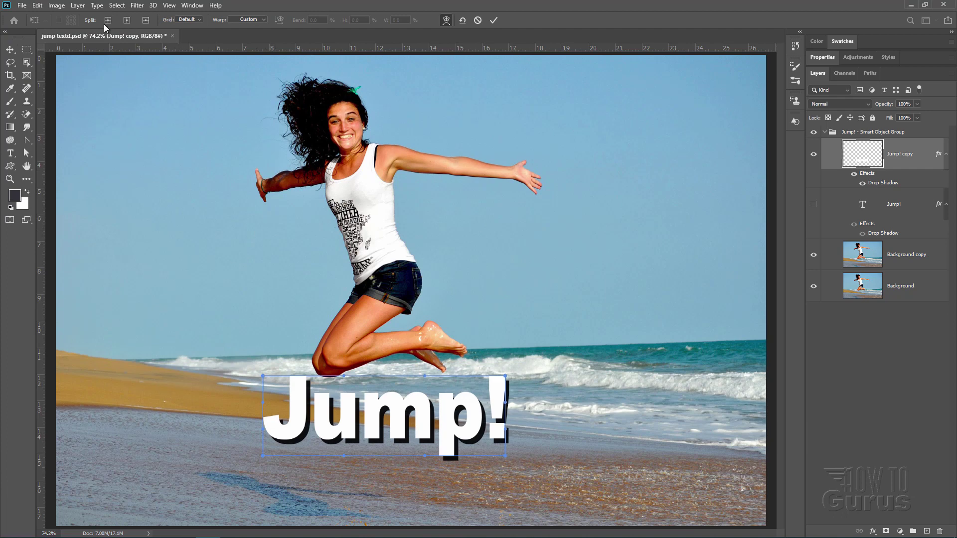
Step: Look through the preset warp styles, and try 3 x 3, 4 x 4 and 5 x 5 warp grids on the Jump! copy
{"action": "left_click", "coordinate": [263, 20]}
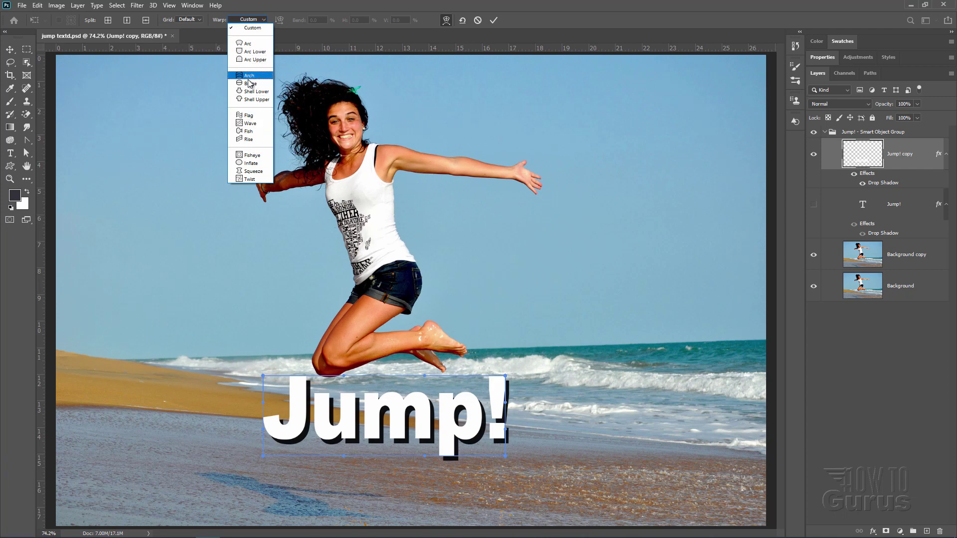
{"action": "left_click", "coordinate": [281, 2]}
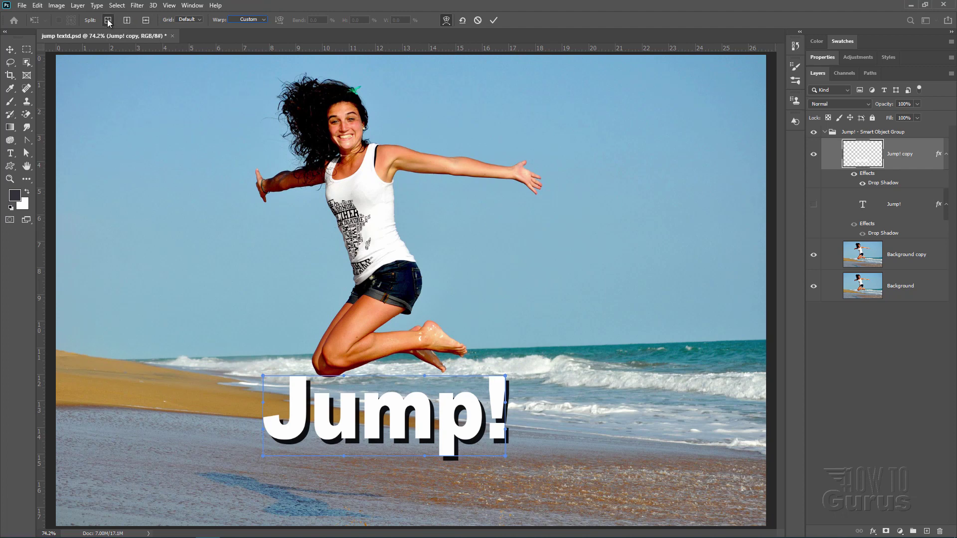
{"action": "left_click", "coordinate": [140, 20]}
{"action": "left_click", "coordinate": [199, 20]}
{"action": "left_click", "coordinate": [194, 50]}
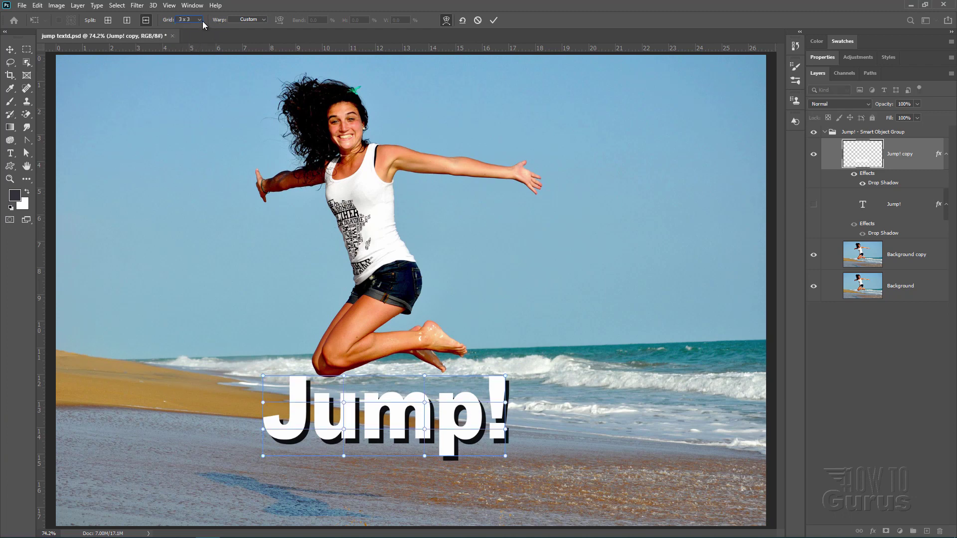
{"action": "left_click", "coordinate": [199, 20]}
{"action": "left_click", "coordinate": [195, 60]}
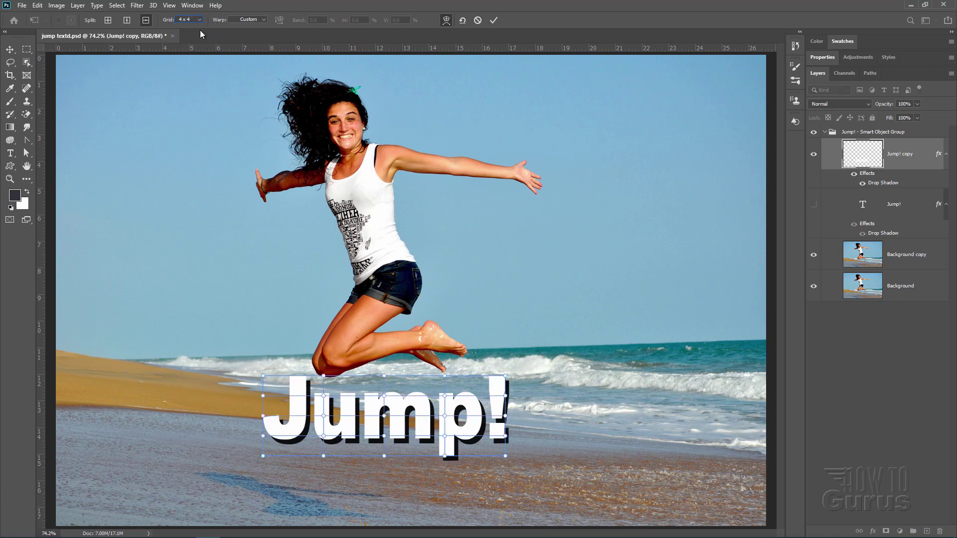
{"action": "left_click", "coordinate": [199, 20]}
{"action": "left_click", "coordinate": [196, 71]}
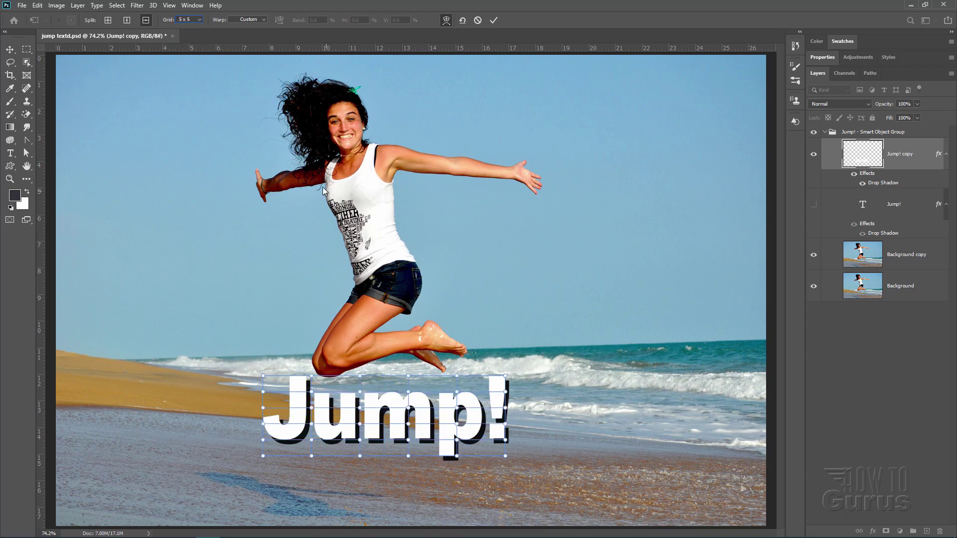
Step: Try nudging an inner warp grid point near the letter m, and reset the warp to its default
{"action": "left_click", "coordinate": [438, 390]}
{"action": "left_click_drag", "start_coordinate": [409, 408], "coordinate": [405, 412]}
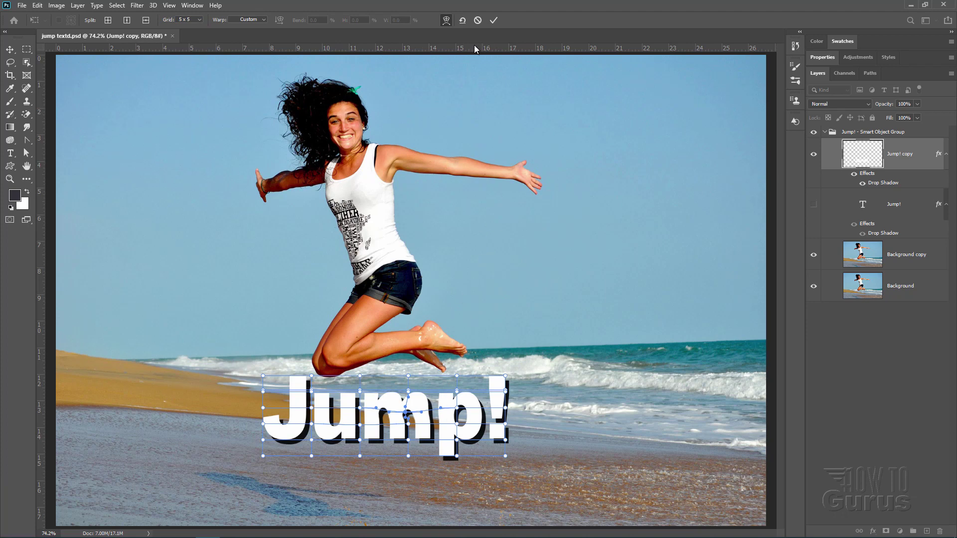
{"action": "left_click", "coordinate": [465, 22]}
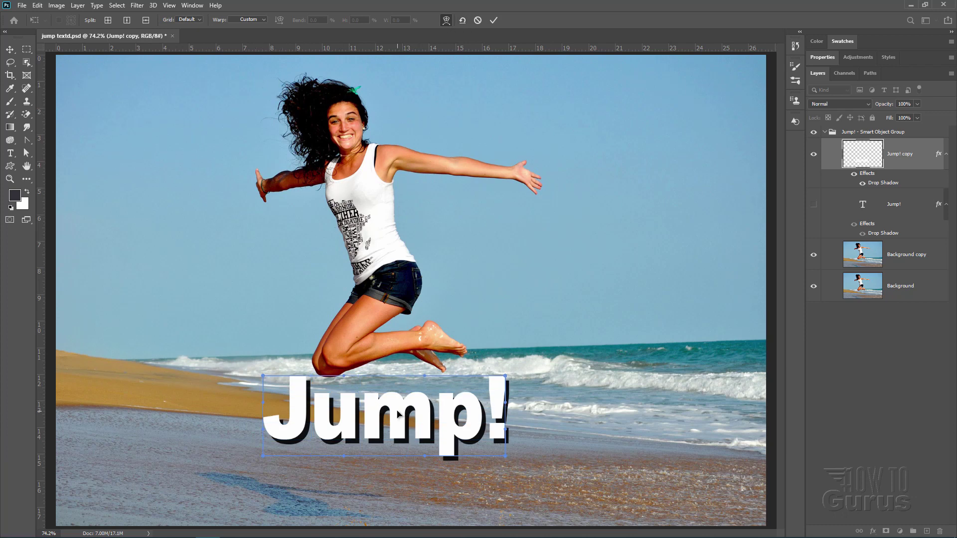
Step: Warp the Jump! copy freehand, pulling its middle down and left and stretching its right side up and outward, and apply the warp
{"action": "left_click_drag", "start_coordinate": [400, 414], "coordinate": [359, 506]}
{"action": "left_click_drag", "start_coordinate": [507, 383], "coordinate": [573, 294]}
{"action": "left_click_drag", "start_coordinate": [469, 451], "coordinate": [529, 486]}
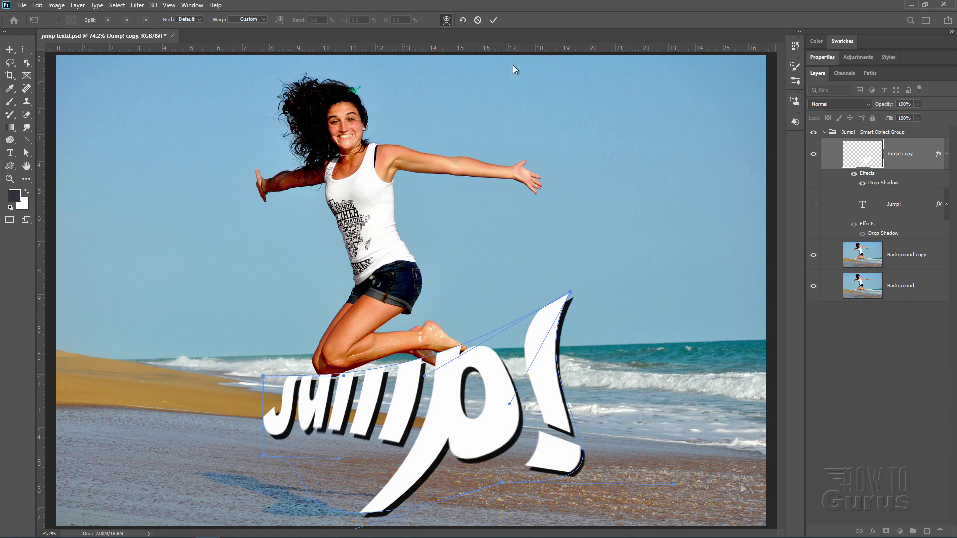
{"action": "left_click", "coordinate": [498, 20]}
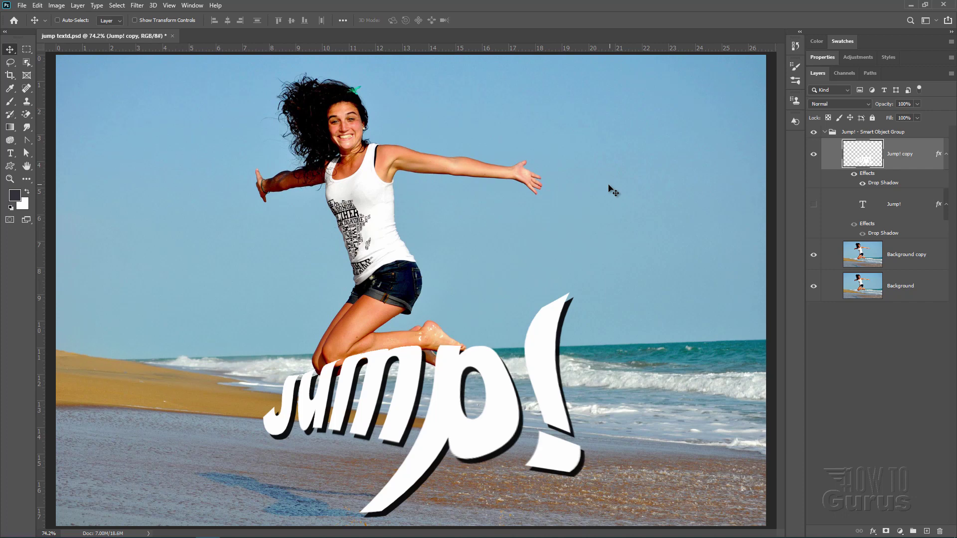
Step: Set the foreground color to bright red, #f80606
{"action": "left_click", "coordinate": [16, 197]}
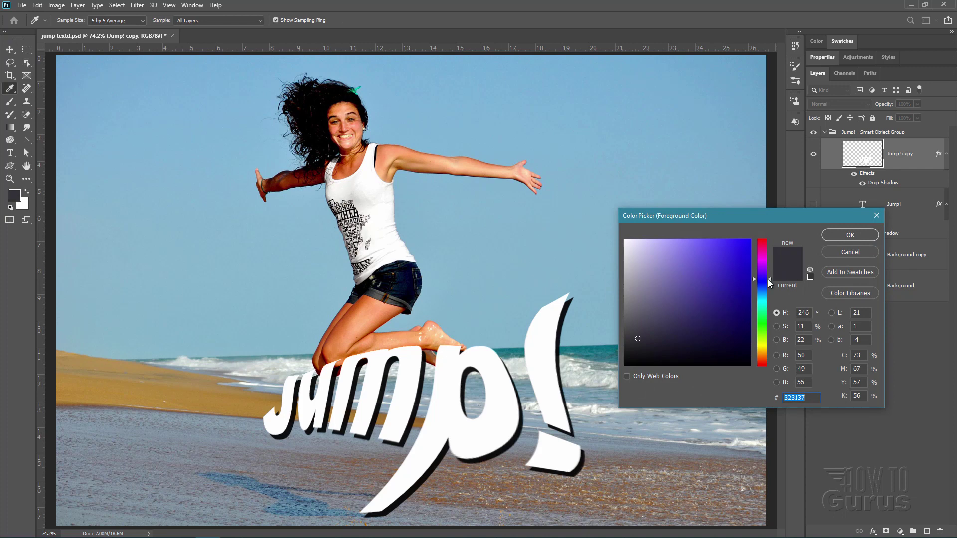
{"action": "left_click_drag", "start_coordinate": [770, 281], "coordinate": [769, 266]}
{"action": "left_click", "coordinate": [762, 241]}
{"action": "left_click", "coordinate": [750, 240]}
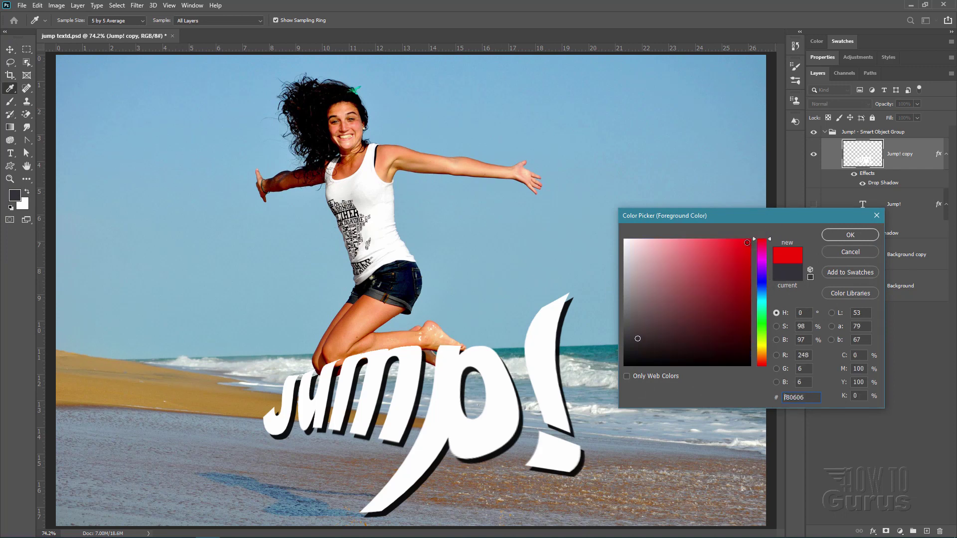
{"action": "left_click", "coordinate": [851, 235]}
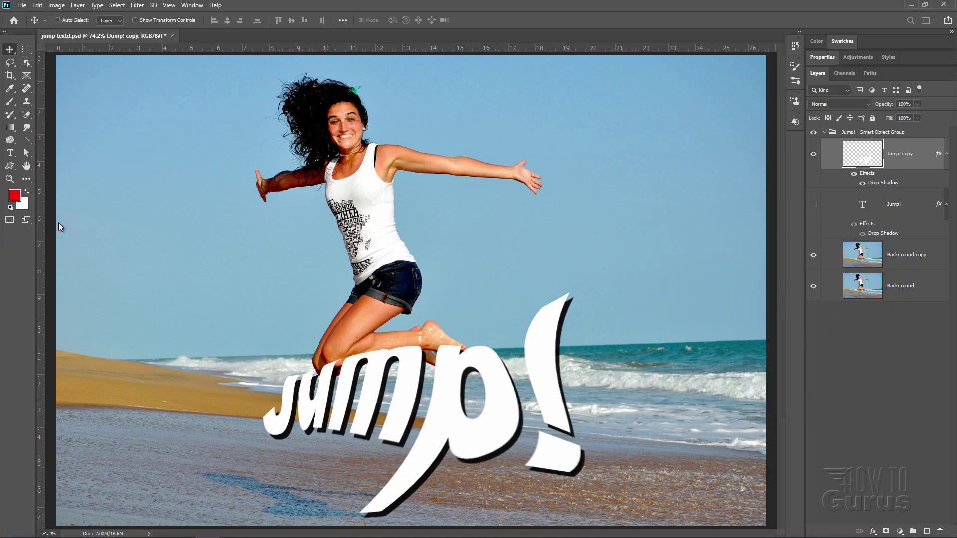
Step: Add a new layer above Jump! copy and brush a soft red zigzag stroke onto the sky on each side of the woman
{"action": "left_click", "coordinate": [10, 101]}
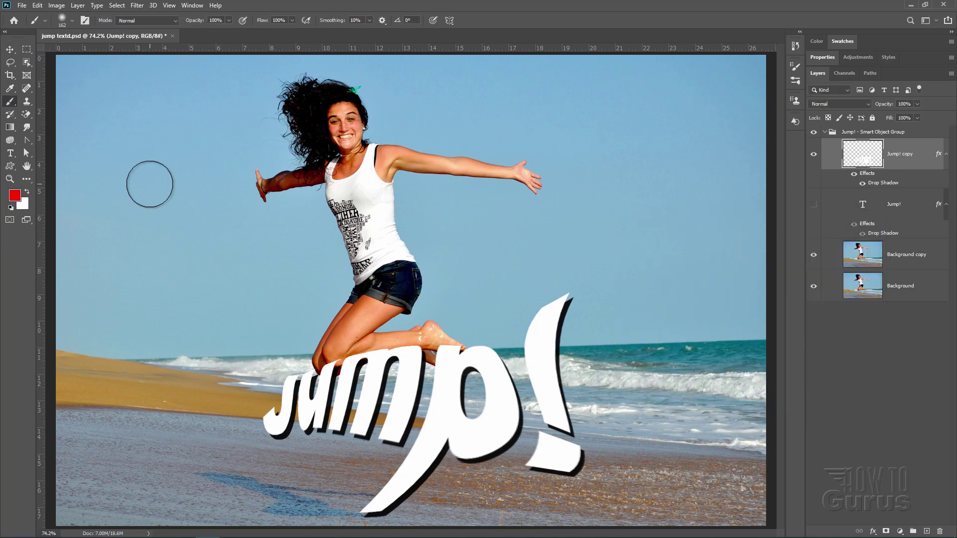
{"action": "left_click", "coordinate": [926, 532]}
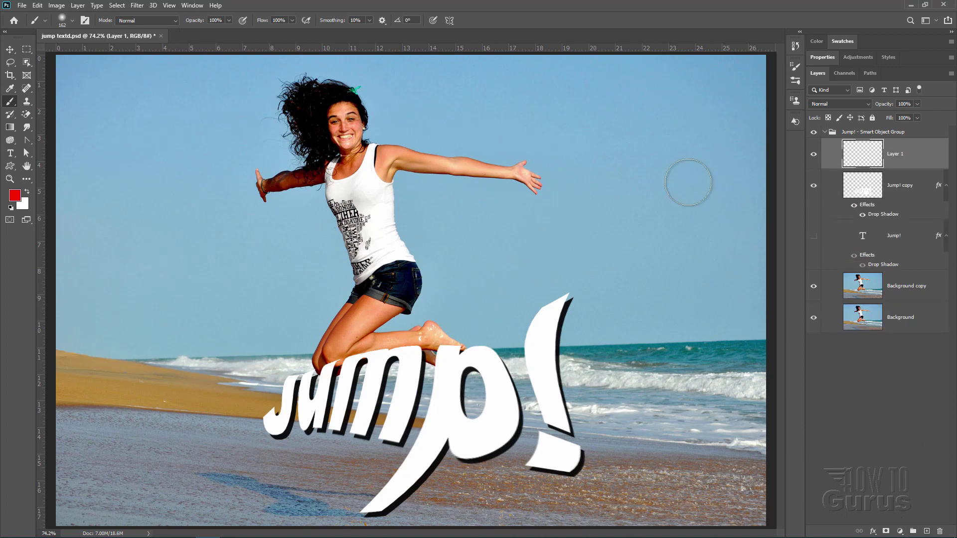
{"action": "left_click_drag", "start_coordinate": [618, 116], "coordinate": [669, 259]}
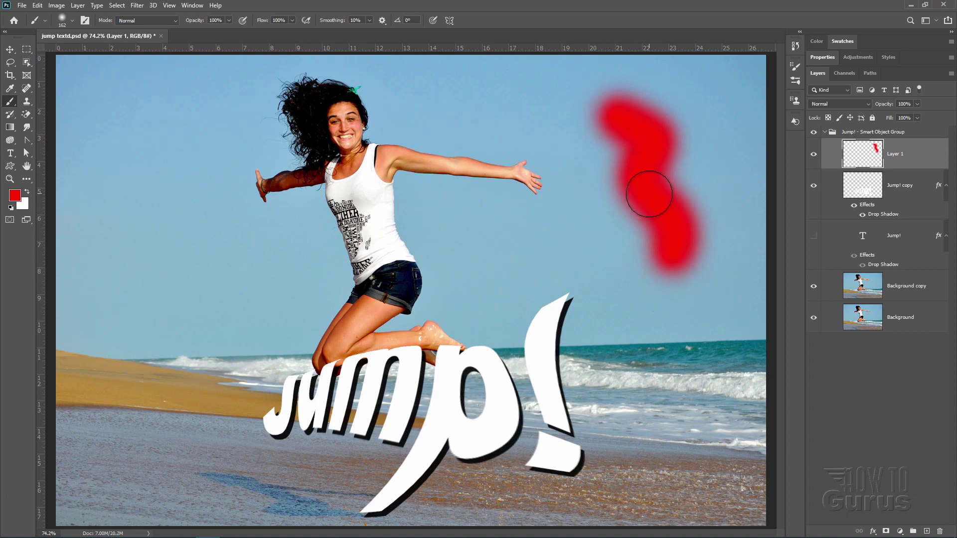
{"action": "mouse_move", "coordinate": [88, 103]}
{"action": "left_mouse_down"}
{"action": "mouse_move", "coordinate": [162, 118]}
{"action": "mouse_move", "coordinate": [196, 246]}
{"action": "left_mouse_up"}
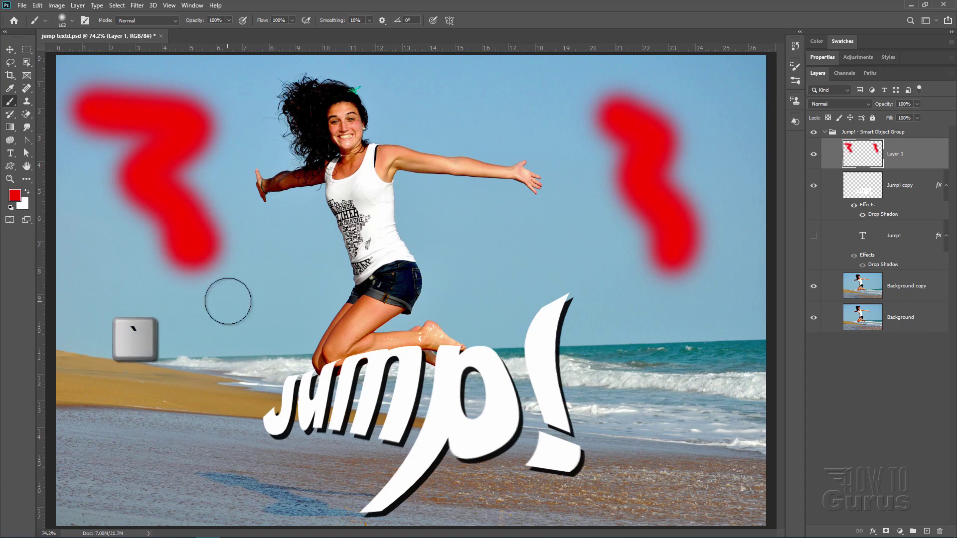
{"action": "key", "text": "1"}
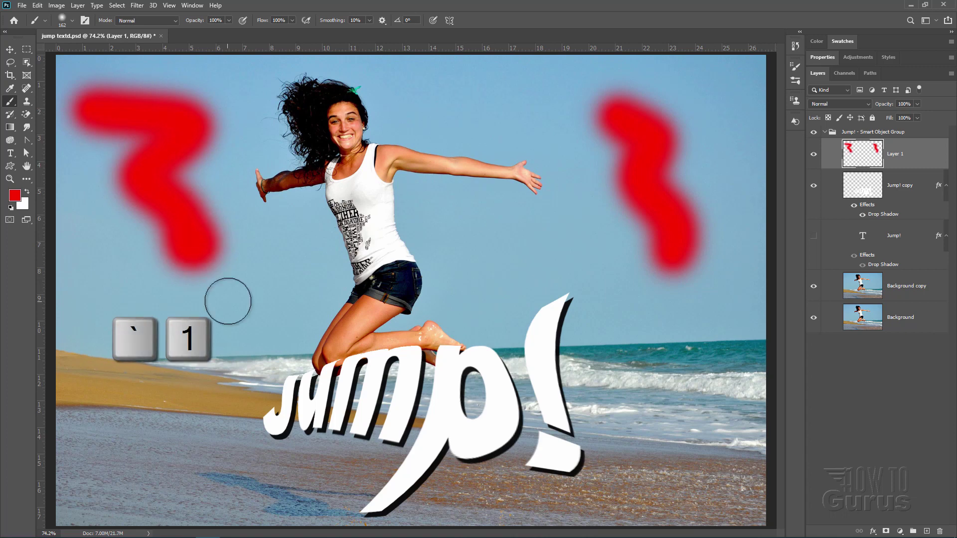
{"action": "key", "text": "Escape"}
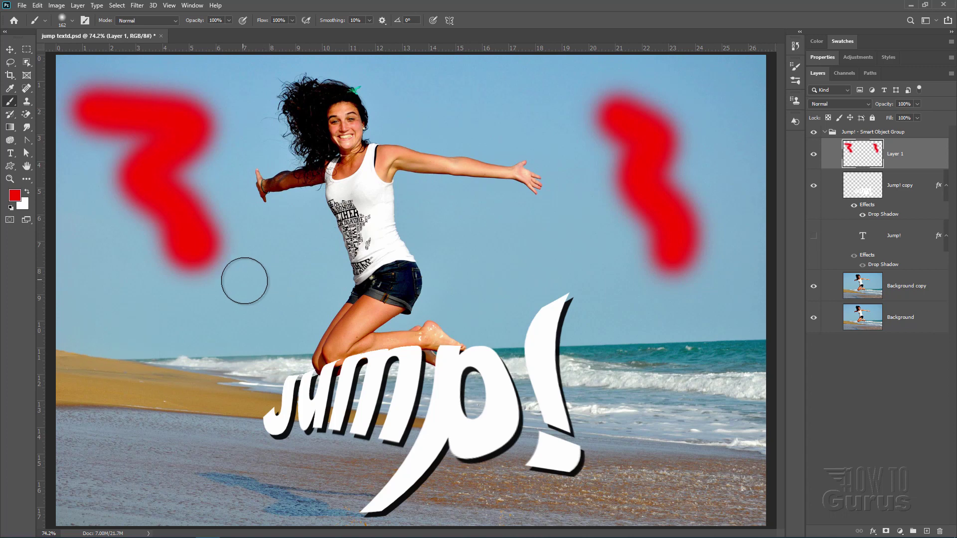
Step: Switch the brush temporarily to erasing and remove the lower part of the red zigzag on the woman's left-hand side of the image
{"action": "key", "text": "grave"}
{"action": "mouse_move", "coordinate": [244, 279]}
{"action": "left_mouse_down"}
{"action": "mouse_move", "coordinate": [200, 276]}
{"action": "mouse_move", "coordinate": [193, 210]}
{"action": "mouse_move", "coordinate": [150, 233]}
{"action": "mouse_move", "coordinate": [173, 209]}
{"action": "mouse_move", "coordinate": [203, 240]}
{"action": "mouse_move", "coordinate": [251, 342]}
{"action": "mouse_move", "coordinate": [225, 348]}
{"action": "mouse_move", "coordinate": [227, 261]}
{"action": "mouse_move", "coordinate": [159, 259]}
{"action": "mouse_move", "coordinate": [149, 244]}
{"action": "mouse_move", "coordinate": [194, 324]}
{"action": "mouse_move", "coordinate": [247, 343]}
{"action": "mouse_move", "coordinate": [215, 203]}
{"action": "mouse_move", "coordinate": [213, 236]}
{"action": "mouse_move", "coordinate": [212, 204]}
{"action": "mouse_move", "coordinate": [139, 274]}
{"action": "mouse_move", "coordinate": [223, 234]}
{"action": "mouse_move", "coordinate": [217, 258]}
{"action": "mouse_move", "coordinate": [163, 310]}
{"action": "mouse_move", "coordinate": [159, 259]}
{"action": "mouse_move", "coordinate": [154, 285]}
{"action": "mouse_move", "coordinate": [212, 228]}
{"action": "mouse_move", "coordinate": [223, 184]}
{"action": "mouse_move", "coordinate": [262, 305]}
{"action": "mouse_move", "coordinate": [221, 294]}
{"action": "mouse_move", "coordinate": [226, 258]}
{"action": "mouse_move", "coordinate": [229, 320]}
{"action": "mouse_move", "coordinate": [189, 352]}
{"action": "mouse_move", "coordinate": [264, 302]}
{"action": "mouse_move", "coordinate": [279, 304]}
{"action": "mouse_move", "coordinate": [264, 359]}
{"action": "left_mouse_up"}
{"action": "key", "text": "grave"}
{"action": "mouse_move", "coordinate": [200, 179]}
{"action": "left_mouse_down"}
{"action": "mouse_move", "coordinate": [151, 215]}
{"action": "mouse_move", "coordinate": [128, 207]}
{"action": "mouse_move", "coordinate": [172, 190]}
{"action": "mouse_move", "coordinate": [142, 195]}
{"action": "mouse_move", "coordinate": [148, 170]}
{"action": "mouse_move", "coordinate": [134, 168]}
{"action": "mouse_move", "coordinate": [141, 237]}
{"action": "mouse_move", "coordinate": [126, 240]}
{"action": "mouse_move", "coordinate": [138, 234]}
{"action": "mouse_move", "coordinate": [120, 195]}
{"action": "mouse_move", "coordinate": [99, 231]}
{"action": "mouse_move", "coordinate": [162, 217]}
{"action": "mouse_move", "coordinate": [165, 247]}
{"action": "mouse_move", "coordinate": [166, 217]}
{"action": "mouse_move", "coordinate": [149, 192]}
{"action": "mouse_move", "coordinate": [129, 196]}
{"action": "mouse_move", "coordinate": [117, 237]}
{"action": "left_mouse_up"}
{"action": "key", "text": "grave"}
{"action": "key", "text": "grave"}
{"action": "mouse_move", "coordinate": [178, 262]}
{"action": "left_mouse_down"}
{"action": "mouse_move", "coordinate": [154, 199]}
{"action": "mouse_move", "coordinate": [119, 210]}
{"action": "left_mouse_up"}
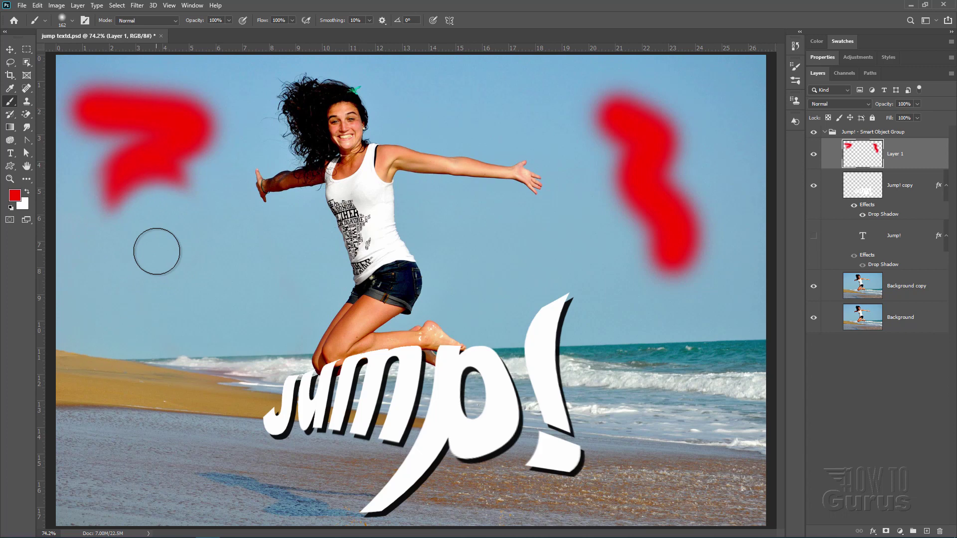
{"action": "key", "text": "grave"}
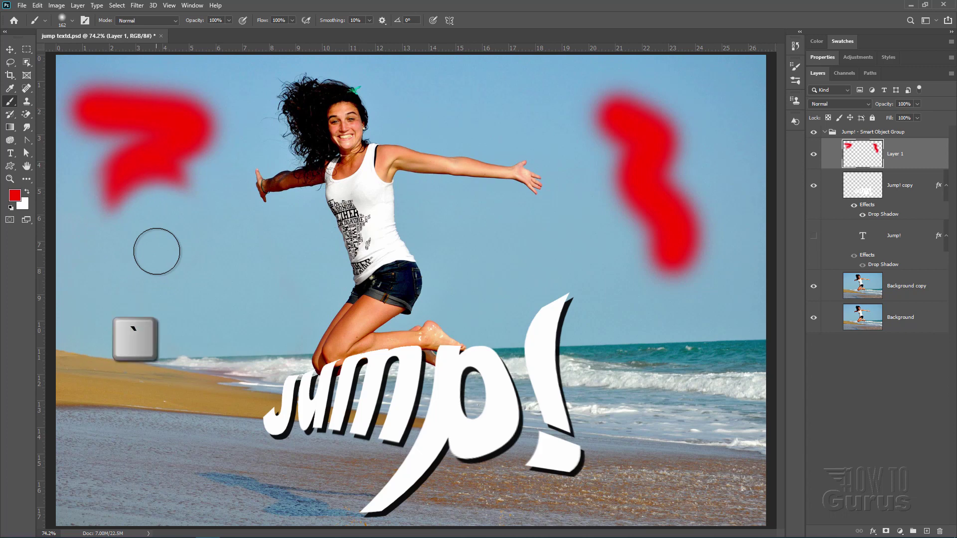
{"action": "key", "text": "1"}
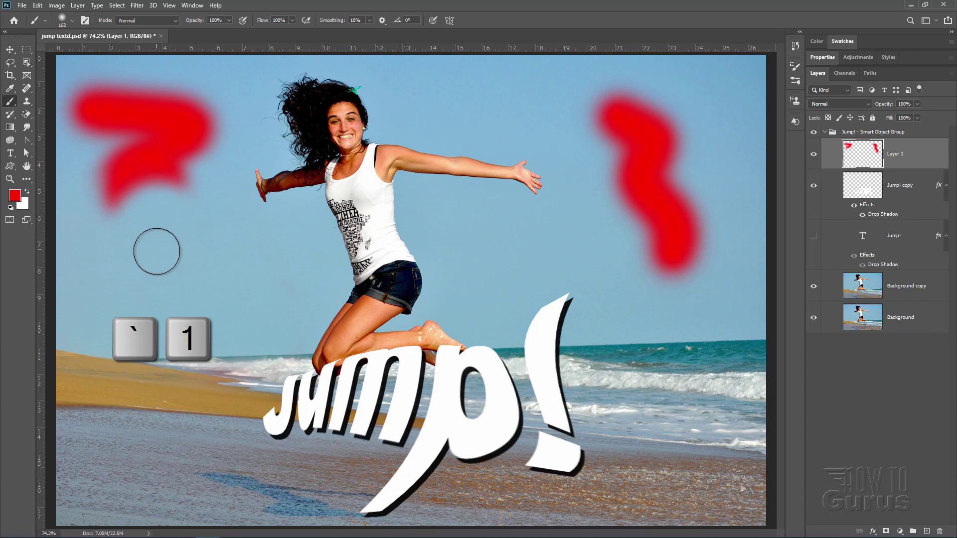
{"action": "key", "text": "Escape"}
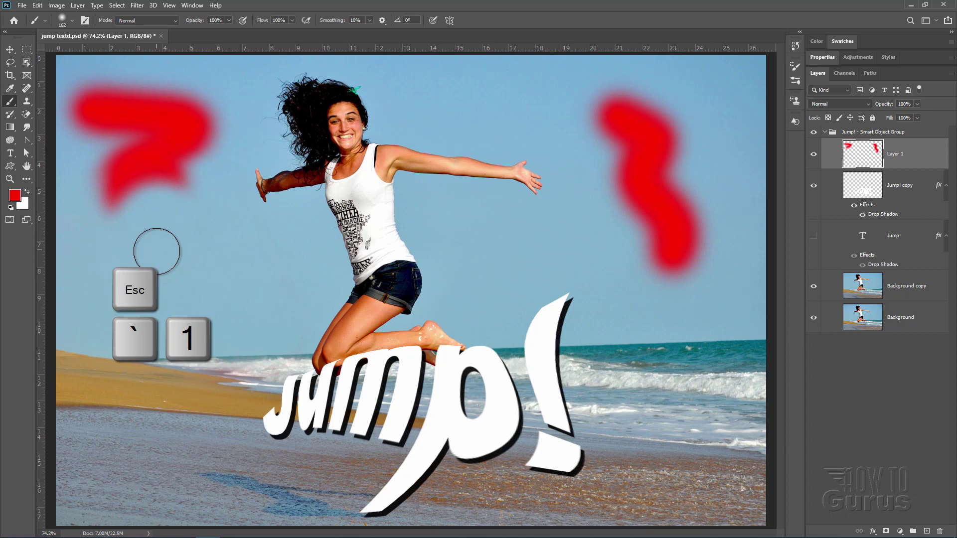
{"action": "key", "text": "Tab"}
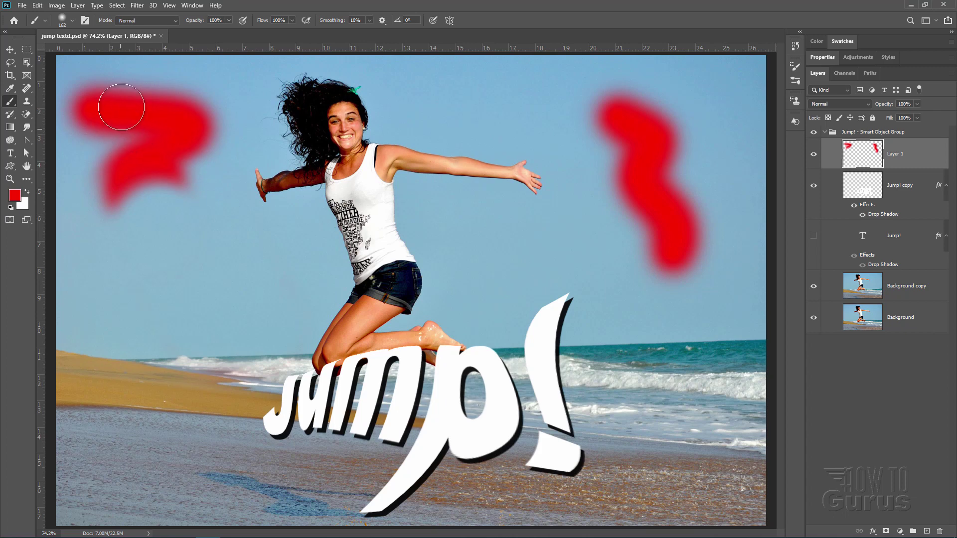
Step: Choose the Hard Round brush preset and flatten its tip into a thin horizontal ellipse
{"action": "left_click", "coordinate": [71, 22]}
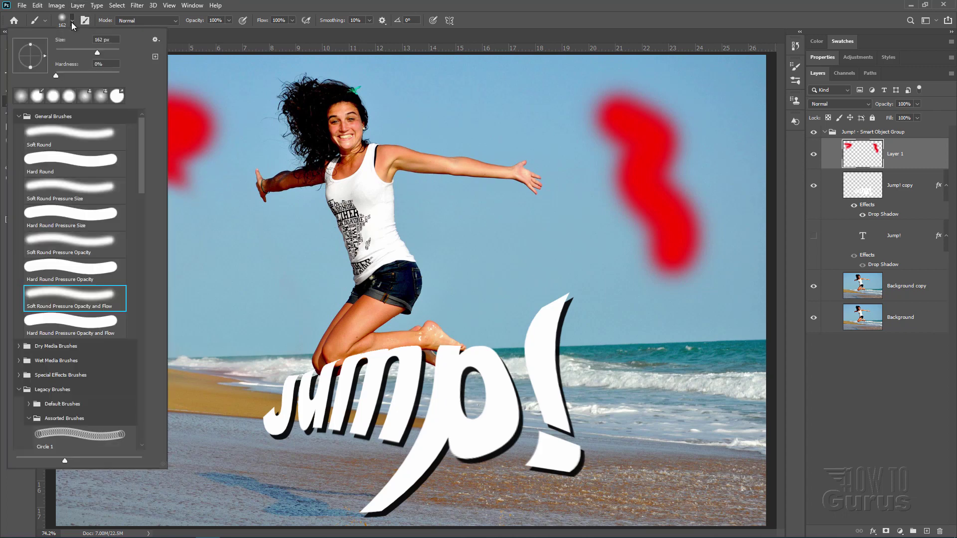
{"action": "left_click", "coordinate": [106, 170]}
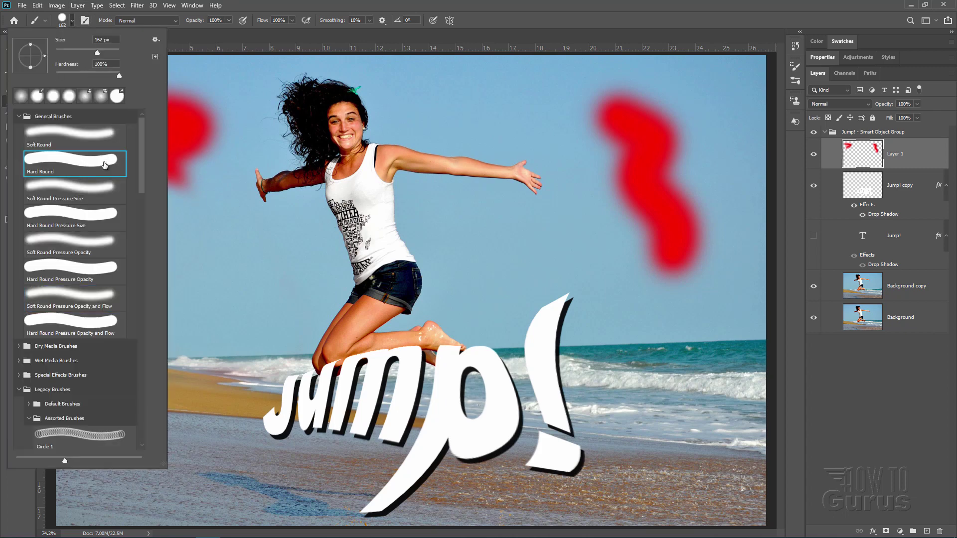
{"action": "left_click_drag", "start_coordinate": [31, 60], "coordinate": [31, 59]}
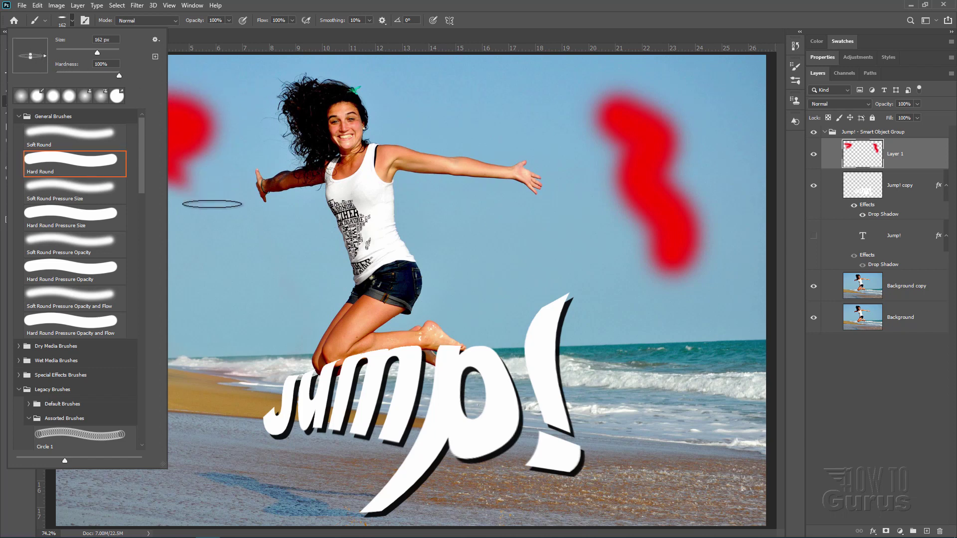
{"action": "left_click", "coordinate": [71, 23]}
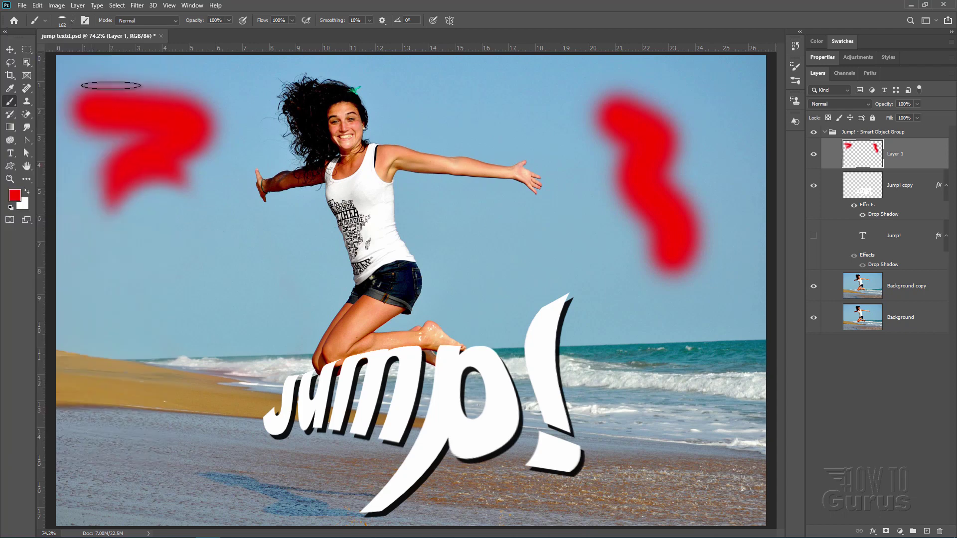
Step: Paint overlapping red strokes with the flat tip below the erased zigzag, rotating the brush angle to 7° and 16° between strokes
{"action": "mouse_move", "coordinate": [145, 240]}
{"action": "left_mouse_down"}
{"action": "mouse_move", "coordinate": [231, 246]}
{"action": "mouse_move", "coordinate": [214, 245]}
{"action": "mouse_move", "coordinate": [189, 395]}
{"action": "mouse_move", "coordinate": [200, 300]}
{"action": "mouse_move", "coordinate": [189, 326]}
{"action": "left_mouse_up"}
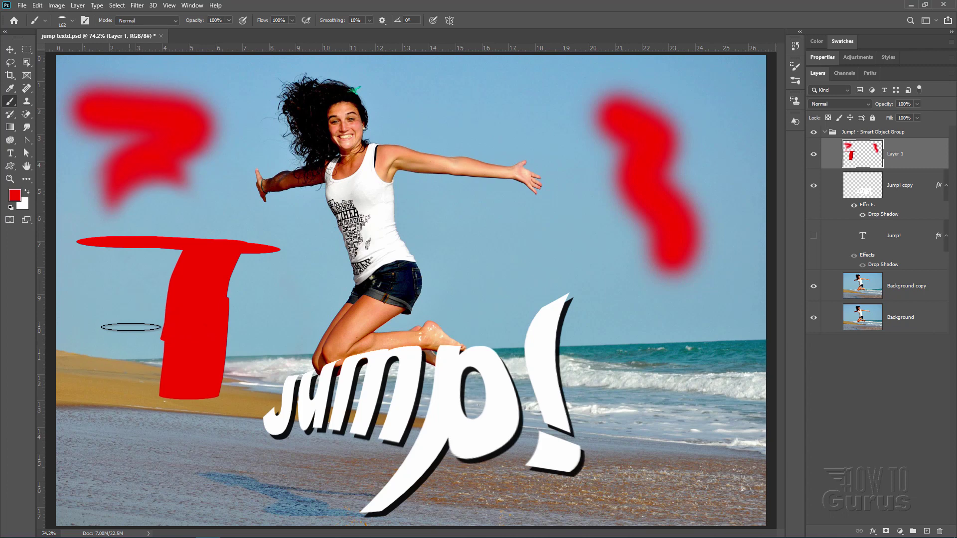
{"action": "mouse_move", "coordinate": [130, 327]}
{"action": "left_mouse_down"}
{"action": "mouse_move", "coordinate": [141, 385]}
{"action": "mouse_move", "coordinate": [126, 394]}
{"action": "mouse_move", "coordinate": [131, 287]}
{"action": "left_mouse_up"}
{"action": "key", "text": "Left"}
{"action": "key", "text": "Left"}
{"action": "key", "text": "Left"}
{"action": "key", "text": "Left"}
{"action": "key", "text": "Left"}
{"action": "key", "text": "Left"}
{"action": "key", "text": "Left"}
{"action": "key", "text": "Left"}
{"action": "key", "text": "Left"}
{"action": "key", "text": "Left"}
{"action": "key", "text": "Left"}
{"action": "key", "text": "Left"}
{"action": "key", "text": "Left"}
{"action": "key", "text": "Left"}
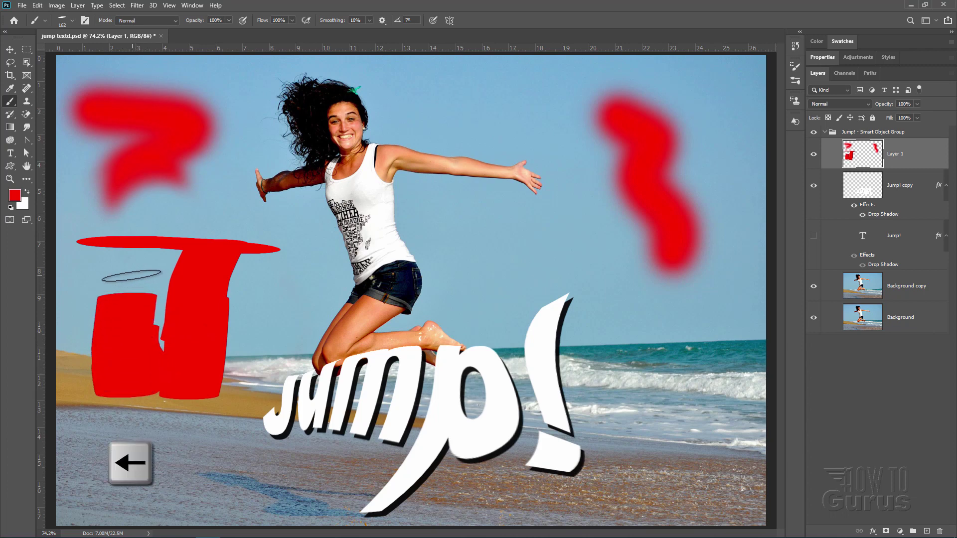
{"action": "key", "text": "Left"}
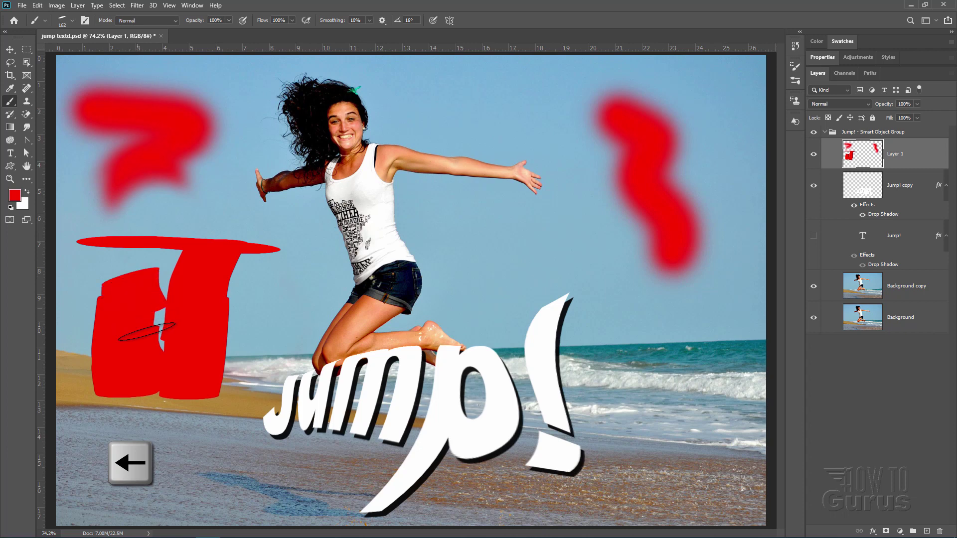
{"action": "mouse_move", "coordinate": [147, 330]}
{"action": "left_mouse_down"}
{"action": "mouse_move", "coordinate": [152, 261]}
{"action": "mouse_move", "coordinate": [192, 218]}
{"action": "left_mouse_up"}
Step: Rotate the brush tip counterclockwise in one-degree increments to about 48°
{"action": "key", "text": "Left"}
{"action": "key", "text": "Left"}
{"action": "key", "text": "Left"}
{"action": "key", "text": "Left"}
{"action": "key", "text": "Left"}
{"action": "key", "text": "Left"}
{"action": "key", "text": "Left"}
{"action": "key", "text": "Left"}
{"action": "key", "text": "Left"}
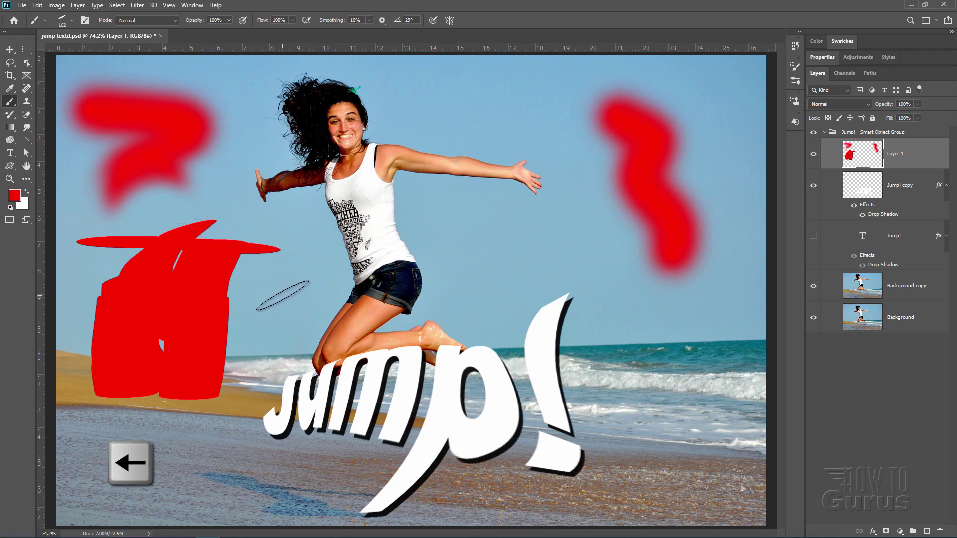
{"action": "key", "text": "Left"}
{"action": "key", "text": "Left"}
{"action": "key", "text": "Left"}
{"action": "key", "text": "Left"}
{"action": "key", "text": "Left"}
{"action": "key", "text": "Left"}
{"action": "key", "text": "Left"}
{"action": "key", "text": "Left"}
{"action": "key", "text": "Left"}
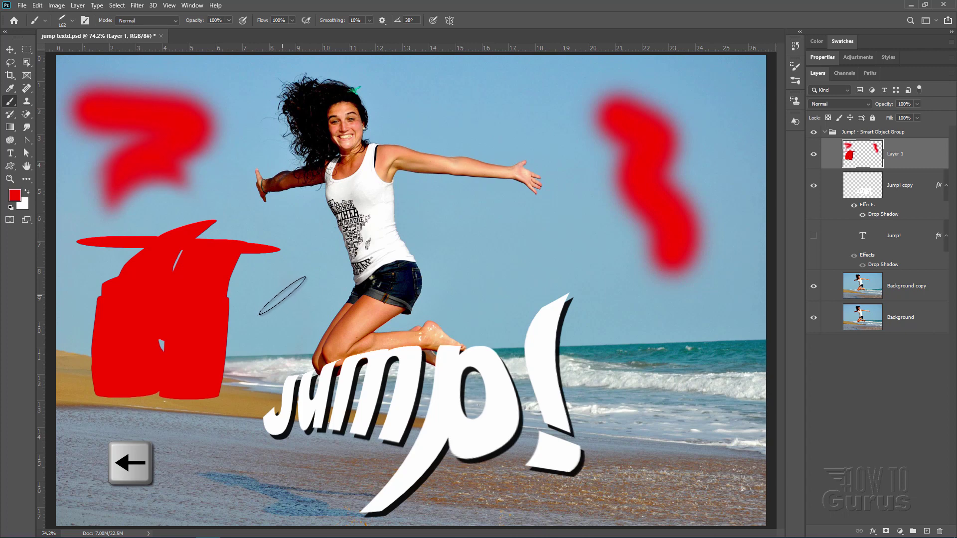
{"action": "key", "text": "Left"}
{"action": "key", "text": "Left"}
{"action": "key", "text": "Left"}
{"action": "key", "text": "Left"}
{"action": "key", "text": "Left"}
{"action": "key", "text": "Left"}
{"action": "key", "text": "Left"}
{"action": "key", "text": "Left"}
{"action": "key", "text": "Left"}
{"action": "key", "text": "Left"}
Step: Rotate the brush tip clockwise past 41° in one-degree increments and paint a short slanted red stroke between the red block and the woman's knees
{"action": "key", "text": "Right"}
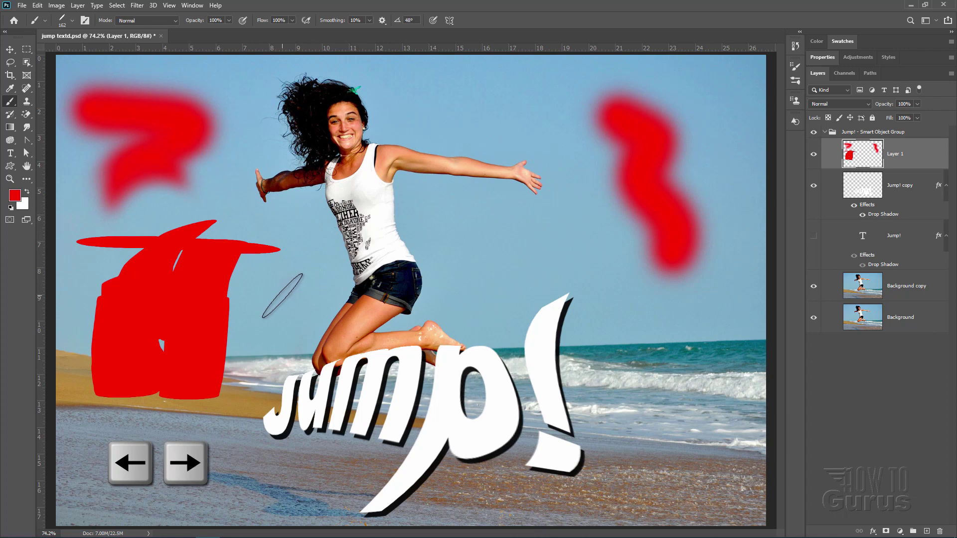
{"action": "key", "text": "Right"}
{"action": "key", "text": "Right"}
{"action": "key", "text": "Right"}
{"action": "key", "text": "Right"}
{"action": "key", "text": "Right"}
{"action": "key", "text": "Right"}
{"action": "key", "text": "Right"}
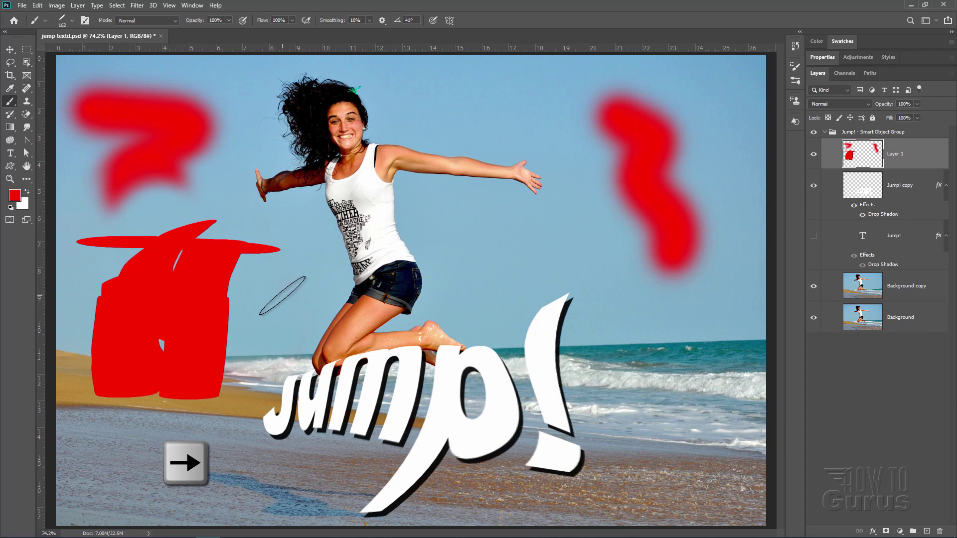
{"action": "key", "text": "Right"}
{"action": "key", "text": "Right"}
{"action": "key", "text": "Right"}
{"action": "key", "text": "Right"}
{"action": "key", "text": "Right"}
{"action": "key", "text": "Right"}
{"action": "key", "text": "Right"}
{"action": "key", "text": "Right"}
{"action": "key", "text": "Right"}
{"action": "key", "text": "Right"}
{"action": "left_click_drag", "start_coordinate": [282, 296], "coordinate": [277, 329]}
Step: Paint two more slanted red strokes over the beach beside and below the letter J, rotating the tip clockwise around them to 17°
{"action": "key", "text": "Right"}
{"action": "key", "text": "Right"}
{"action": "key", "text": "Right"}
{"action": "key", "text": "Right"}
{"action": "key", "text": "Right"}
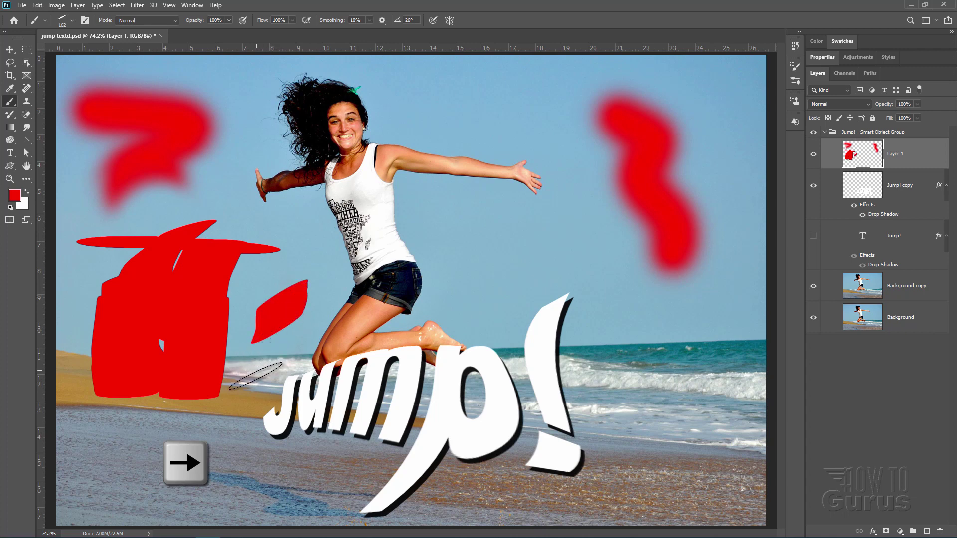
{"action": "left_click_drag", "start_coordinate": [256, 371], "coordinate": [232, 444]}
{"action": "key", "text": "Right"}
{"action": "key", "text": "Right"}
{"action": "key", "text": "Right"}
{"action": "key", "text": "Right"}
{"action": "mouse_move", "coordinate": [164, 430]}
{"action": "left_mouse_down"}
{"action": "mouse_move", "coordinate": [157, 455]}
{"action": "mouse_move", "coordinate": [124, 476]}
{"action": "left_mouse_up"}
{"action": "key", "text": "Right"}
{"action": "key", "text": "Right"}
{"action": "key", "text": "Right"}
{"action": "key", "text": "Right"}
{"action": "key", "text": "Right"}
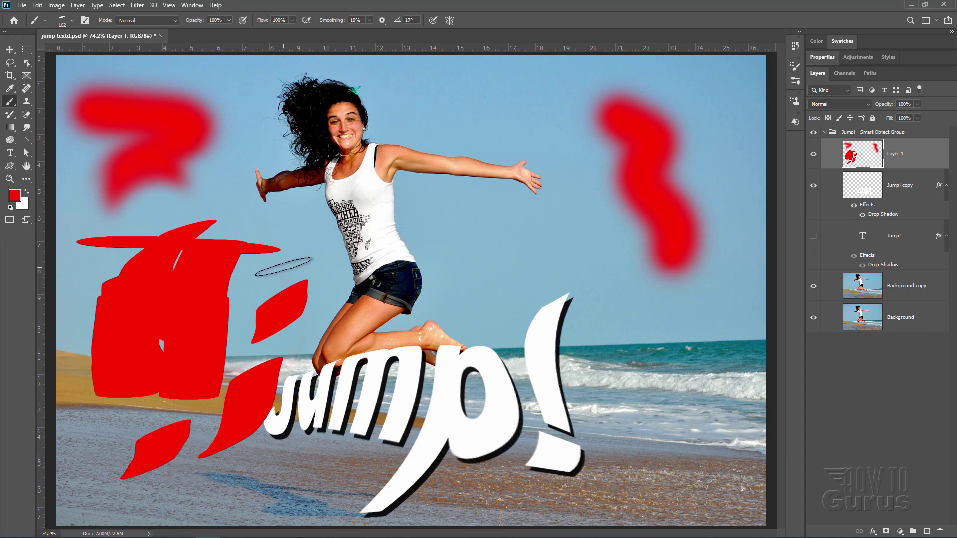
Step: Rotate the brush tip counterclockwise in 15° increments to 77°
{"action": "key", "text": "shift+Left"}
{"action": "key", "text": "shift+Left"}
{"action": "key", "text": "shift+Left"}
{"action": "key", "text": "shift+Left"}
{"action": "key", "text": "shift+Left"}
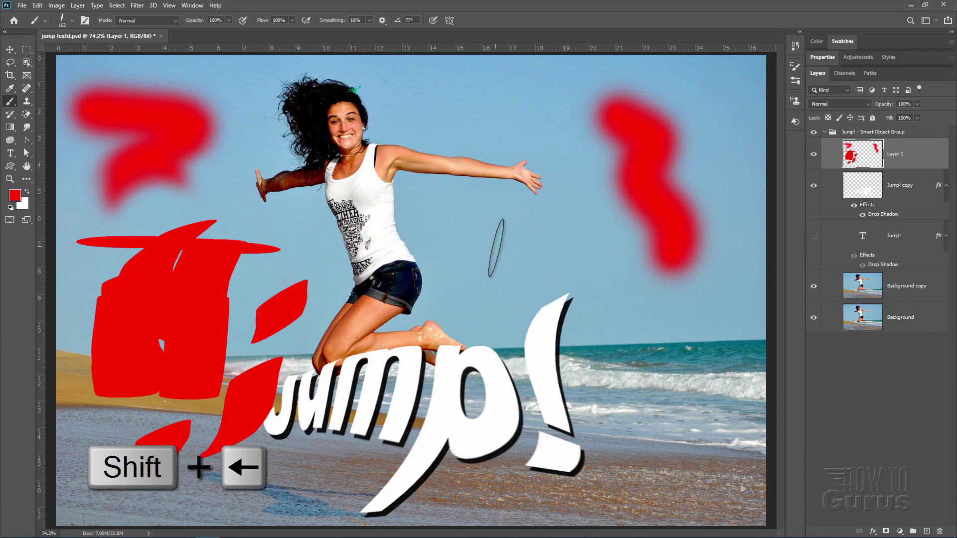
Step: Rotate the tip clockwise in 15° increments and paint a curved red stroke from beside the woman's shorts to the exclamation mark, ending at -28°
{"action": "key", "text": "shift+Right"}
{"action": "key", "text": "shift+Right"}
{"action": "key", "text": "shift+Right"}
{"action": "key", "text": "shift+Right"}
{"action": "key", "text": "shift+Right"}
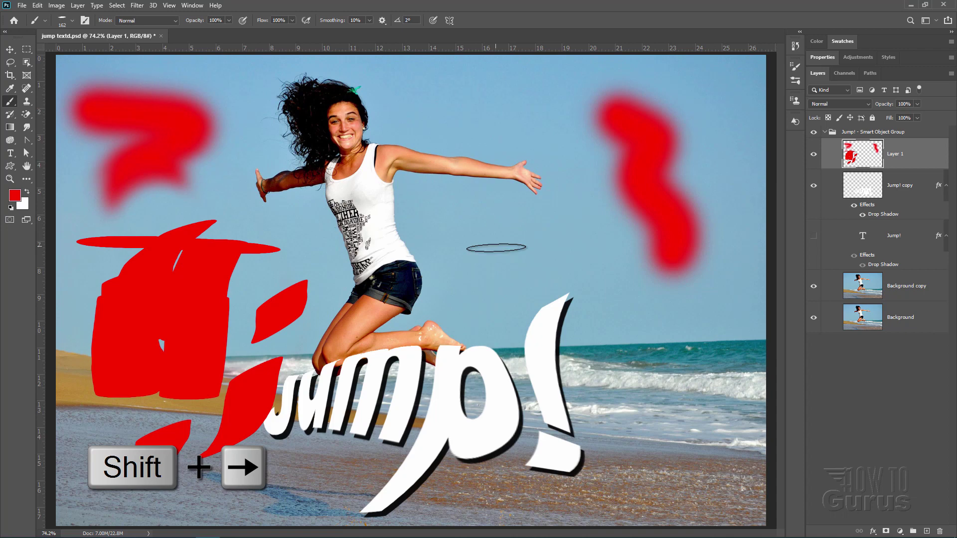
{"action": "key", "text": "shift+Right"}
{"action": "mouse_move", "coordinate": [497, 247]}
{"action": "left_mouse_down"}
{"action": "mouse_move", "coordinate": [499, 262]}
{"action": "mouse_move", "coordinate": [562, 285]}
{"action": "left_mouse_up"}
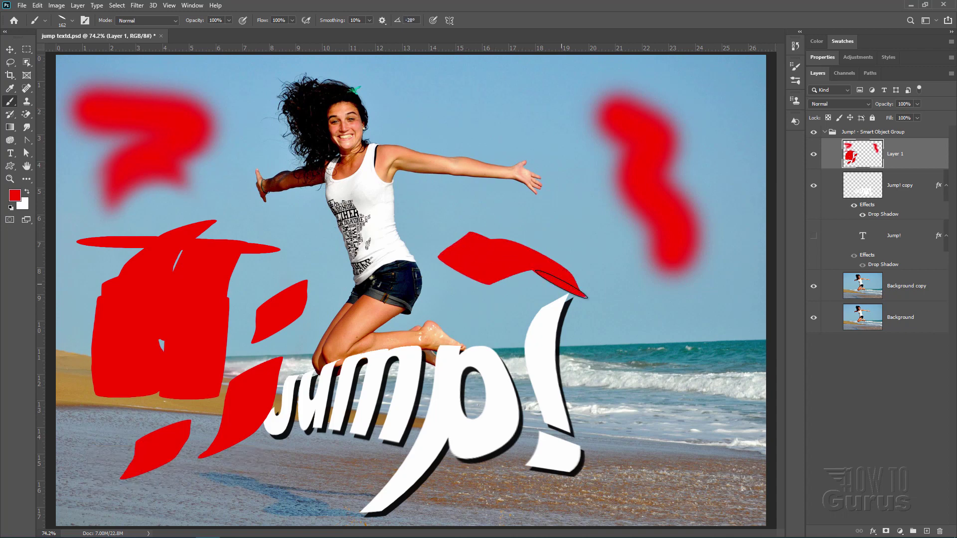
Step: Stamp two crossing red ellipses beside the top of the exclamation mark, the first at -28° and the second rotated counterclockwise
{"action": "key", "text": "shift+Left"}
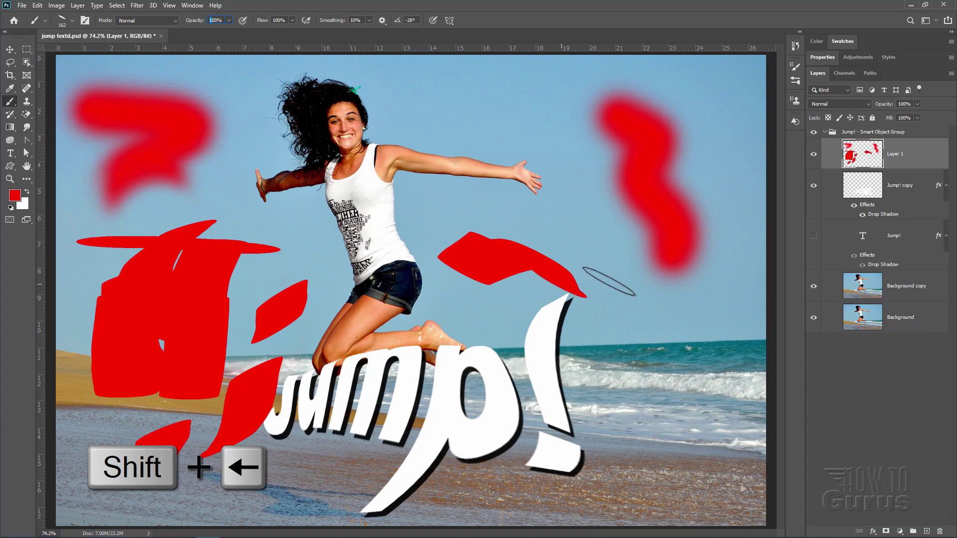
{"action": "left_click_drag", "start_coordinate": [609, 281], "coordinate": [615, 285]}
{"action": "key", "text": "shift+Left"}
{"action": "key", "text": "shift+Left"}
{"action": "key", "text": "shift+Left"}
{"action": "key", "text": "shift+Left"}
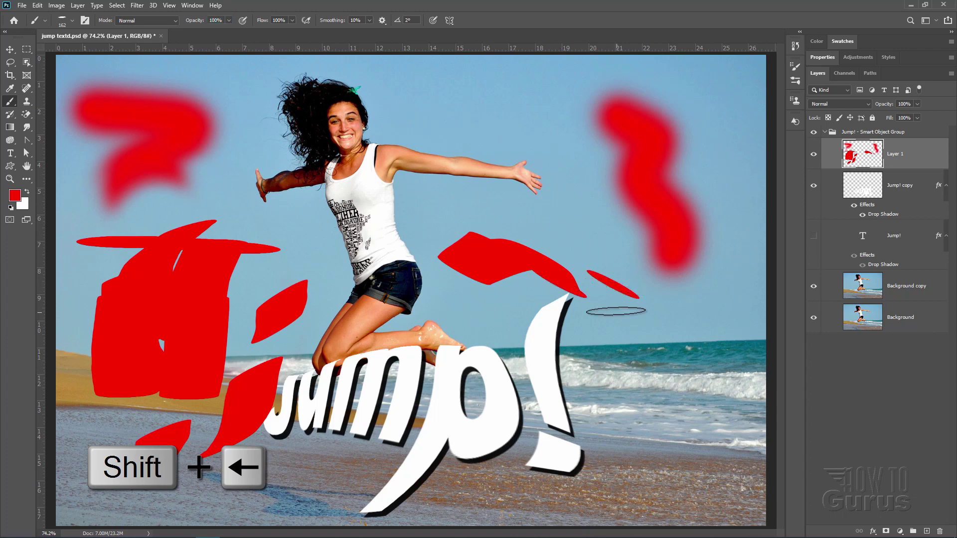
{"action": "left_click", "coordinate": [613, 288]}
Step: Stamp two separate red ellipses below the cross, one with the tip at 77° and one at 137°
{"action": "key", "text": "shift+Right"}
{"action": "key", "text": "shift+Right"}
{"action": "key", "text": "shift+Right"}
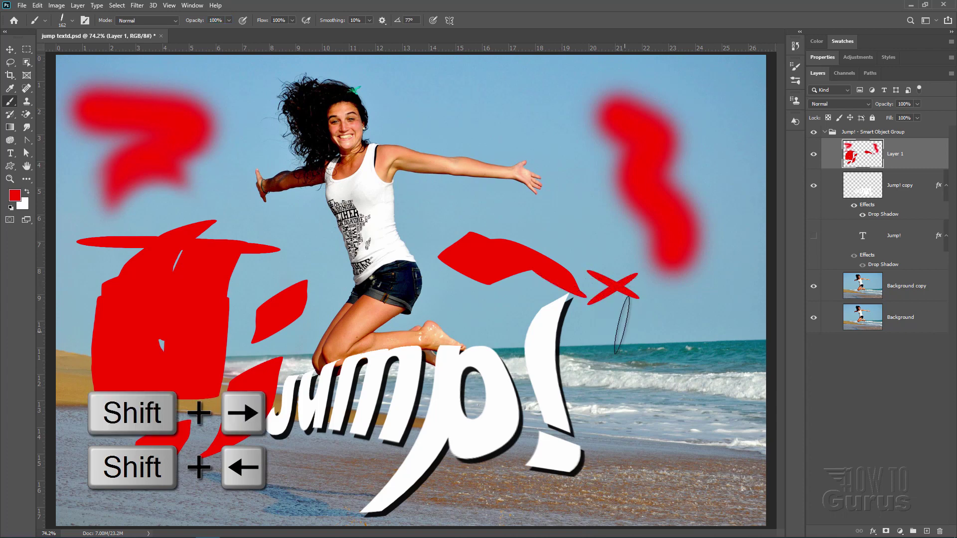
{"action": "left_click", "coordinate": [624, 331]}
{"action": "key", "text": "shift+Right"}
{"action": "key", "text": "shift+Right"}
{"action": "key", "text": "shift+Right"}
{"action": "key", "text": "shift+Right"}
{"action": "left_click", "coordinate": [660, 332]}
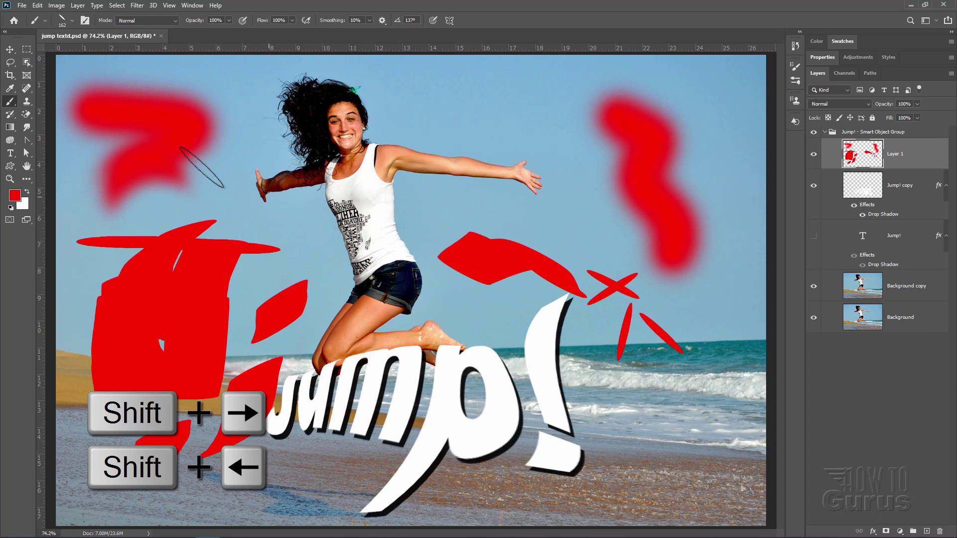
{"action": "left_click", "coordinate": [71, 21]}
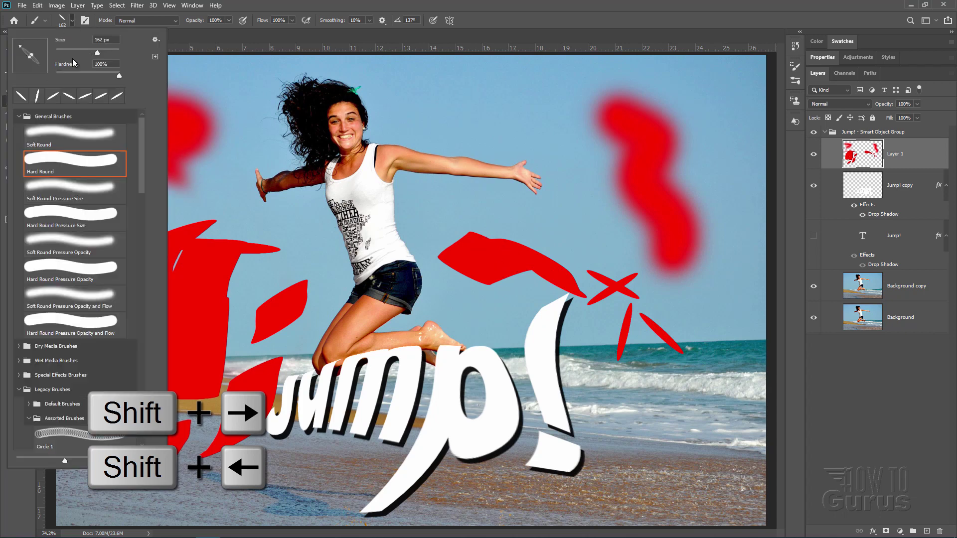
{"action": "left_click", "coordinate": [72, 21]}
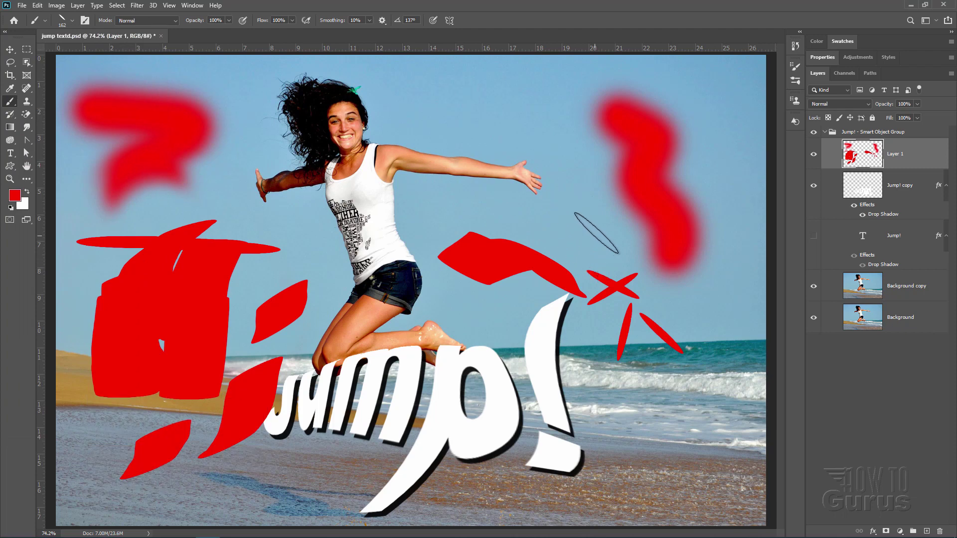
Step: Rotate the brush tip back and forth in one-degree increments, ending at 147°
{"action": "key", "text": "Left"}
{"action": "key", "text": "Left"}
{"action": "key", "text": "Left"}
{"action": "key", "text": "Left"}
{"action": "key", "text": "Left"}
{"action": "key", "text": "Left"}
{"action": "key", "text": "Left"}
{"action": "key", "text": "Left"}
{"action": "key", "text": "Left"}
{"action": "key", "text": "Left"}
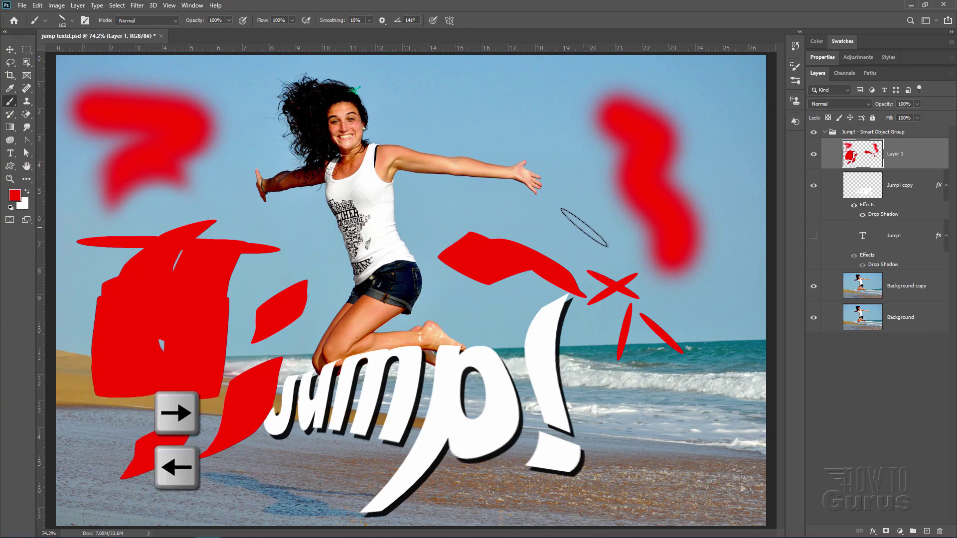
{"action": "key", "text": "Left"}
{"action": "key", "text": "Left"}
{"action": "key", "text": "Left"}
{"action": "key", "text": "Left"}
{"action": "key", "text": "Left"}
{"action": "key", "text": "Left"}
{"action": "key", "text": "Right"}
{"action": "key", "text": "Right"}
{"action": "key", "text": "Right"}
{"action": "key", "text": "Right"}
{"action": "key", "text": "Right"}
{"action": "key", "text": "Right"}
{"action": "key", "text": "Right"}
{"action": "key", "text": "Right"}
{"action": "key", "text": "Right"}
{"action": "key", "text": "Right"}
{"action": "key", "text": "Right"}
{"action": "key", "text": "Right"}
{"action": "key", "text": "Left"}
{"action": "key", "text": "Left"}
{"action": "key", "text": "Left"}
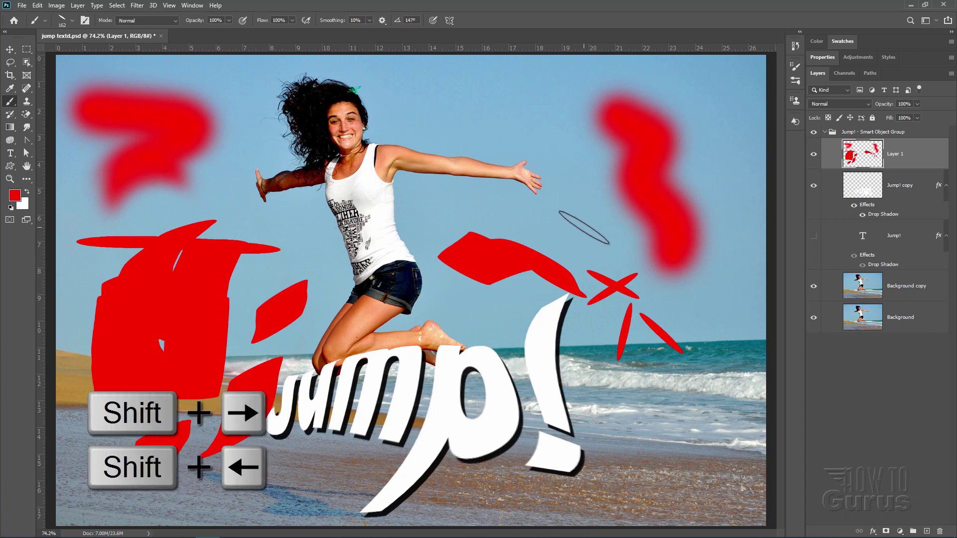
Step: Rotate the brush tip counterclockwise and clockwise in 15° increments, ending at 162°
{"action": "key", "text": "shift+Left"}
{"action": "key", "text": "shift+Left"}
{"action": "key", "text": "shift+Left"}
{"action": "key", "text": "shift+Left"}
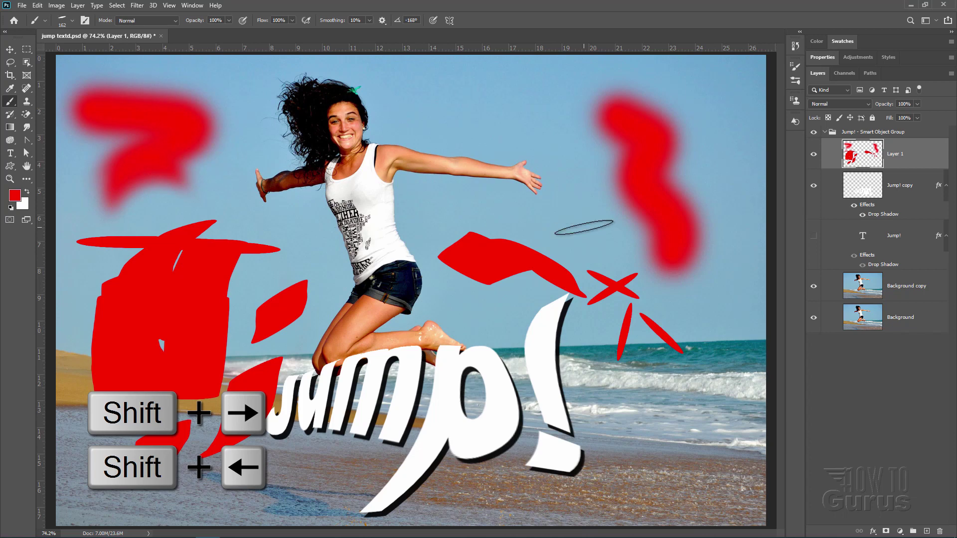
{"action": "key", "text": "shift+Right"}
{"action": "key", "text": "shift+Right"}
{"action": "key", "text": "shift+Right"}
{"action": "key", "text": "shift+Right"}
{"action": "key", "text": "shift+Right"}
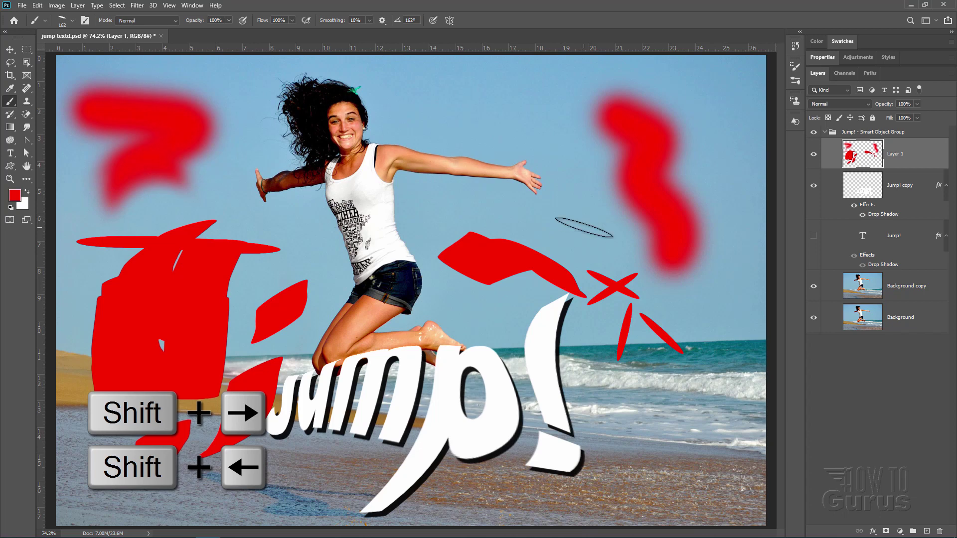
{"action": "key", "text": "shift+Right"}
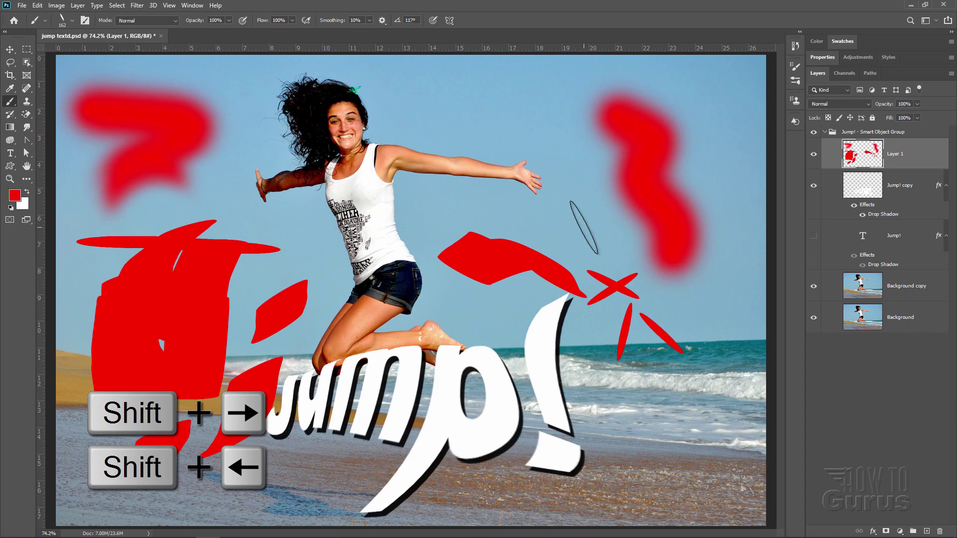
{"action": "key", "text": "shift+Left"}
{"action": "key", "text": "shift+Left"}
{"action": "key", "text": "shift+Left"}
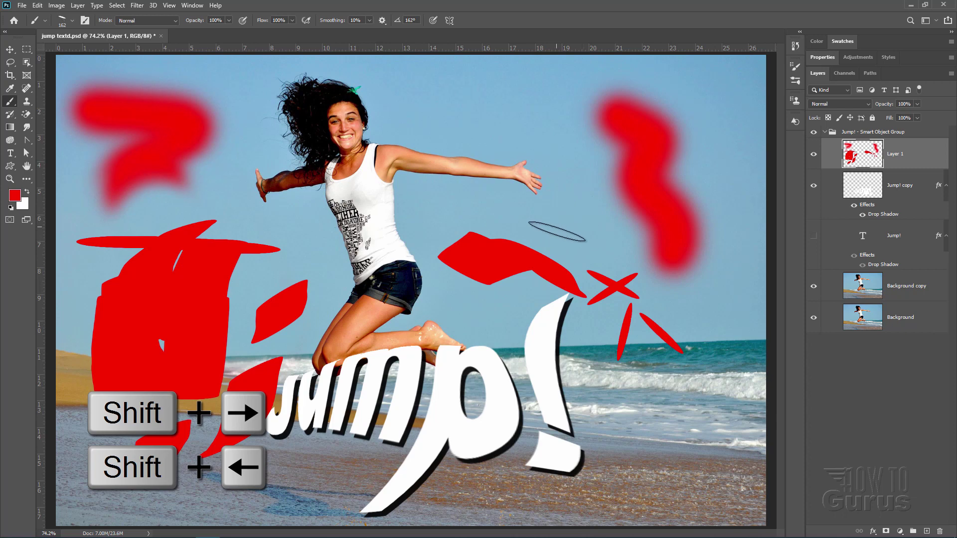
Step: Hide Layer 1 with the red paint and go to the Home screen
{"action": "left_click", "coordinate": [814, 156]}
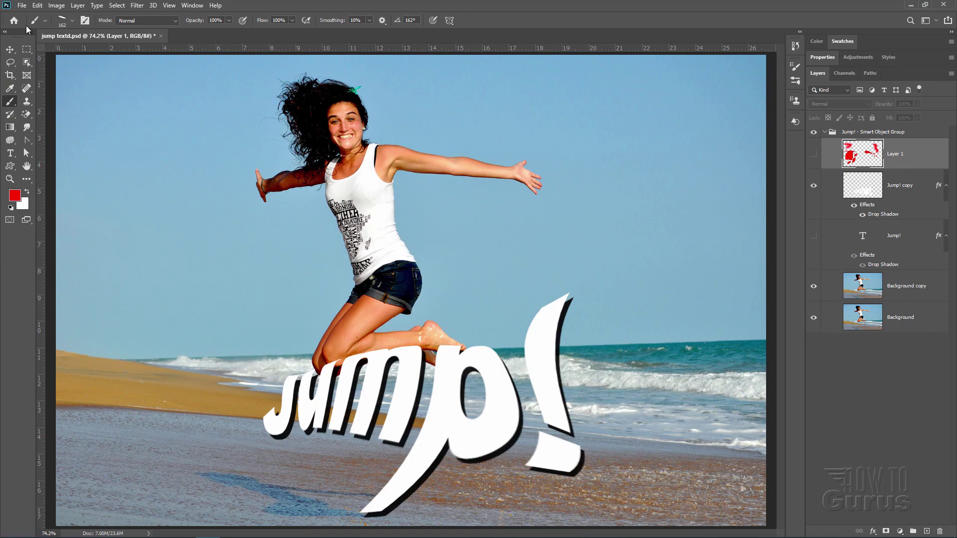
{"action": "left_click", "coordinate": [14, 21]}
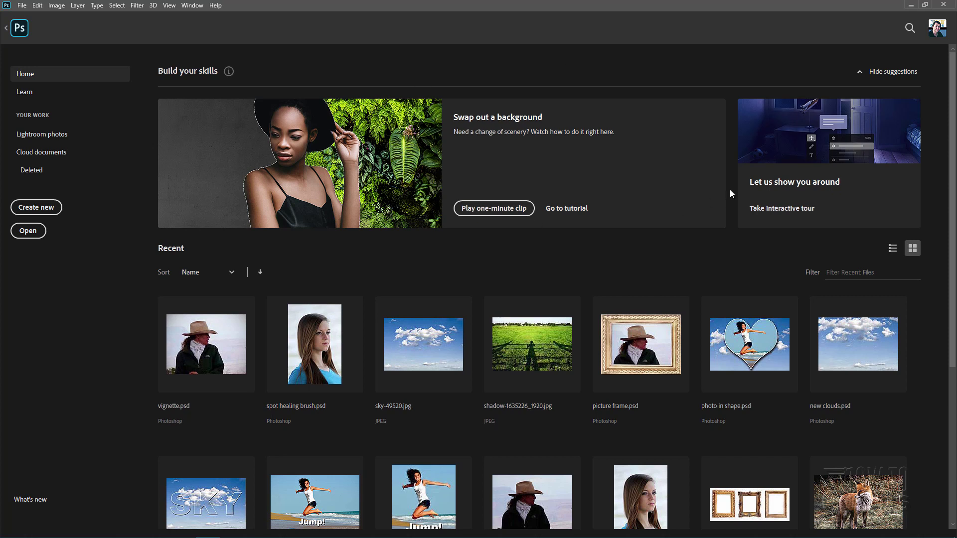
Step: Open Photoshop Help in the browser and go through Get Started to the What's new in Photoshop page
{"action": "left_click", "coordinate": [214, 6]}
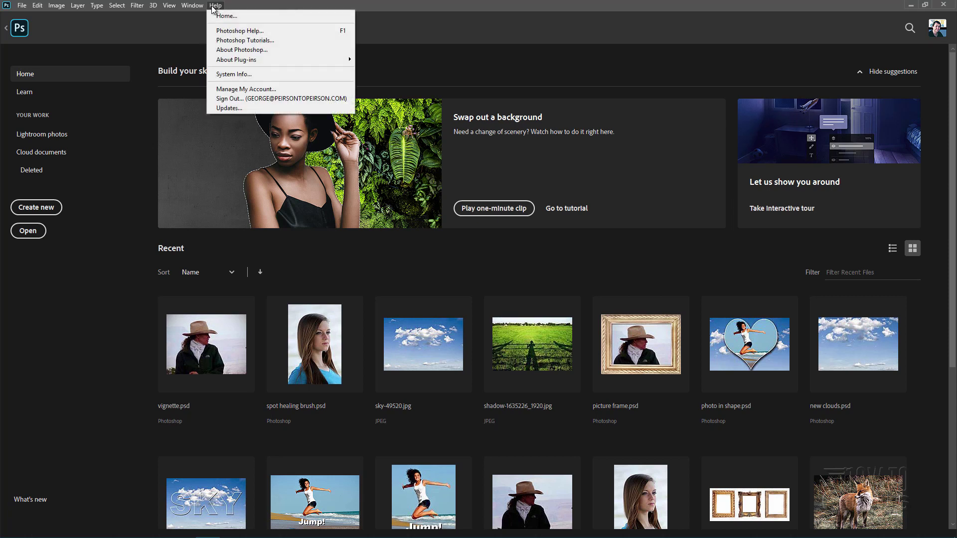
{"action": "left_click", "coordinate": [253, 33]}
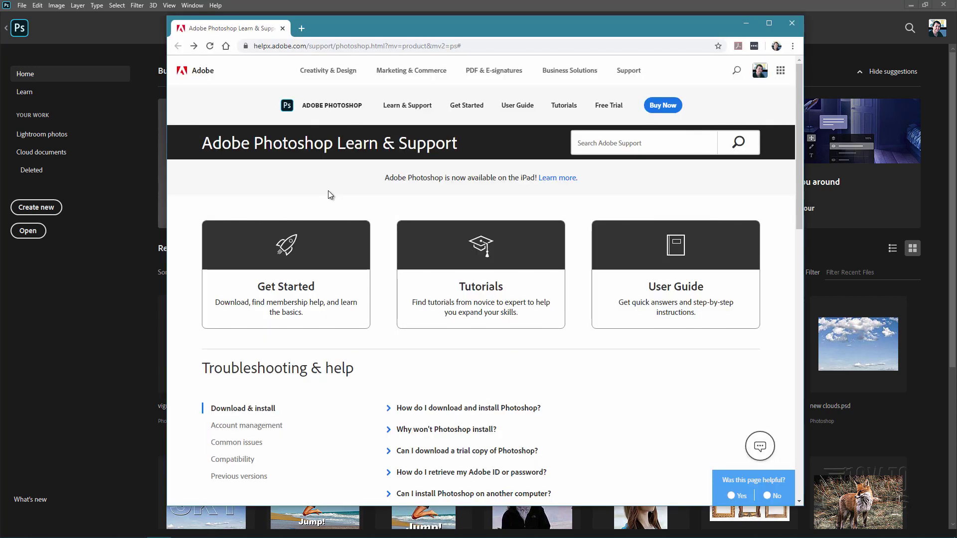
{"action": "left_click", "coordinate": [301, 290]}
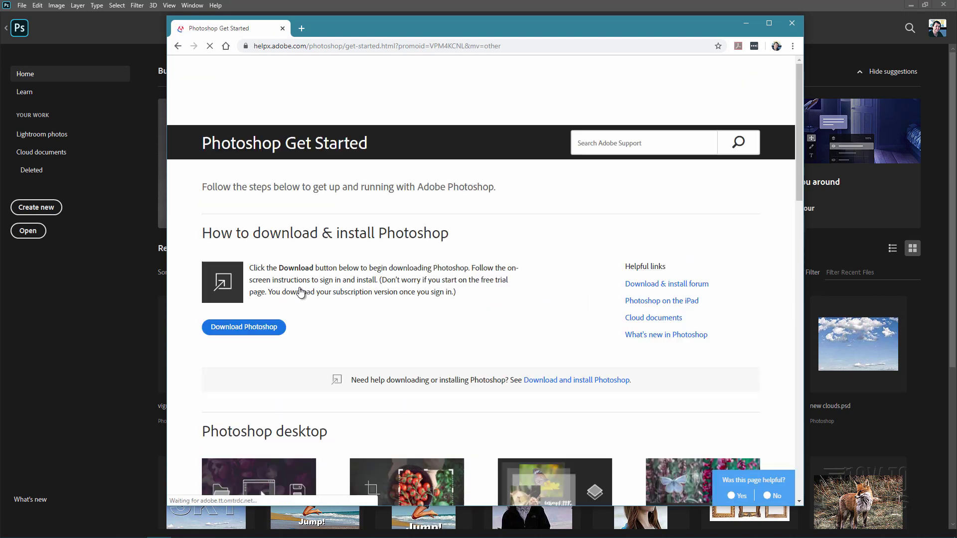
{"action": "left_click", "coordinate": [637, 337]}
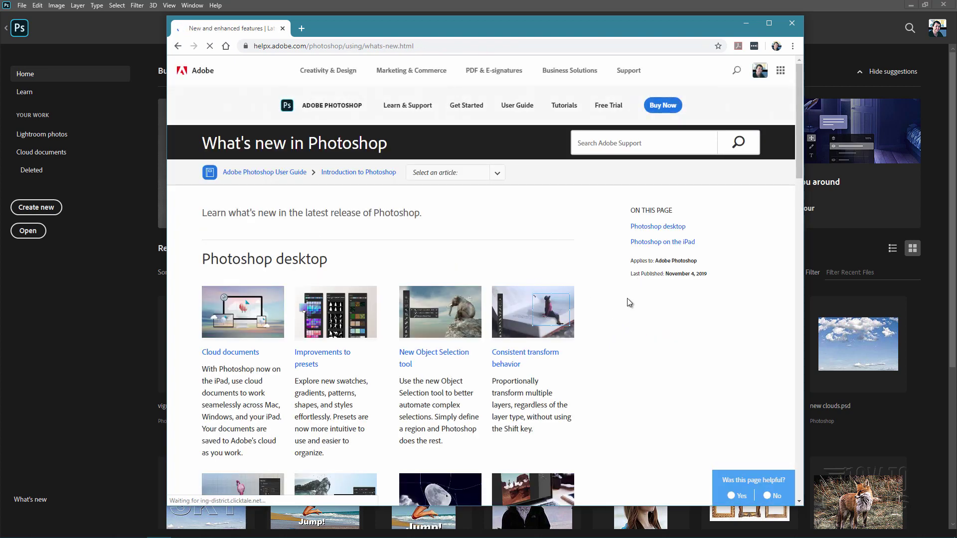
Step: Review the desktop and iPad feature summaries on the What's new page, then minimize the browser and return to the jump document
{"action": "scroll", "coordinate": [589, 270], "scroll_direction": "down", "scroll_amount": 6}
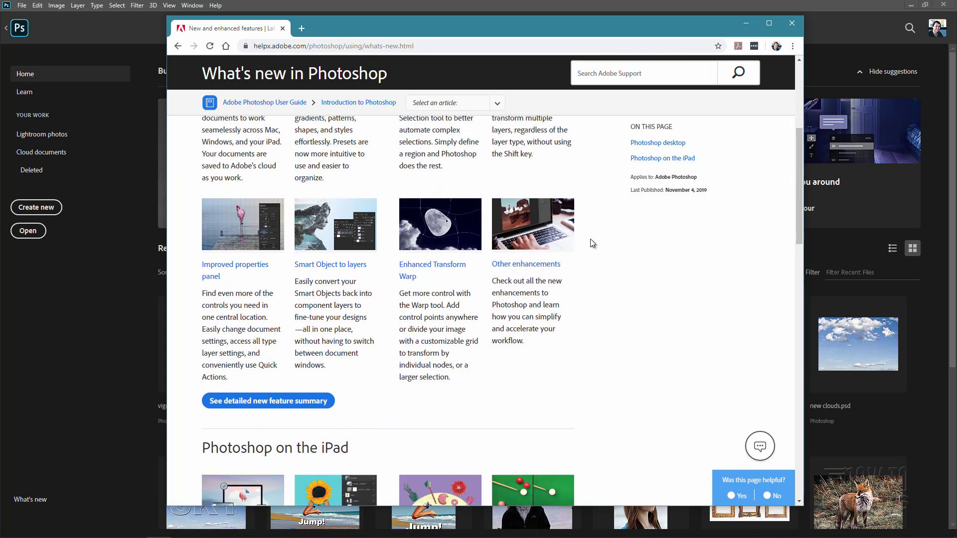
{"action": "scroll", "coordinate": [591, 239], "scroll_direction": "down", "scroll_amount": 2}
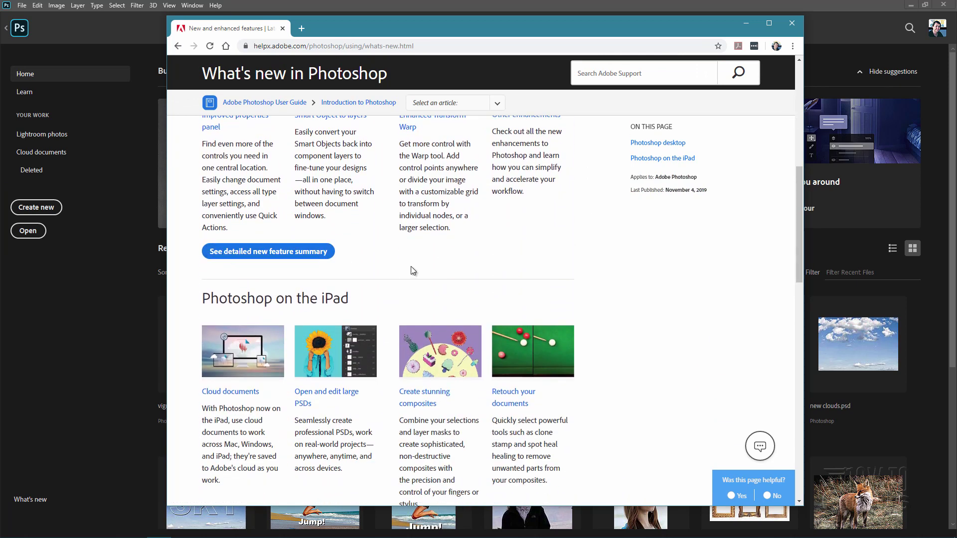
{"action": "scroll", "coordinate": [616, 254], "scroll_direction": "up", "scroll_amount": 2}
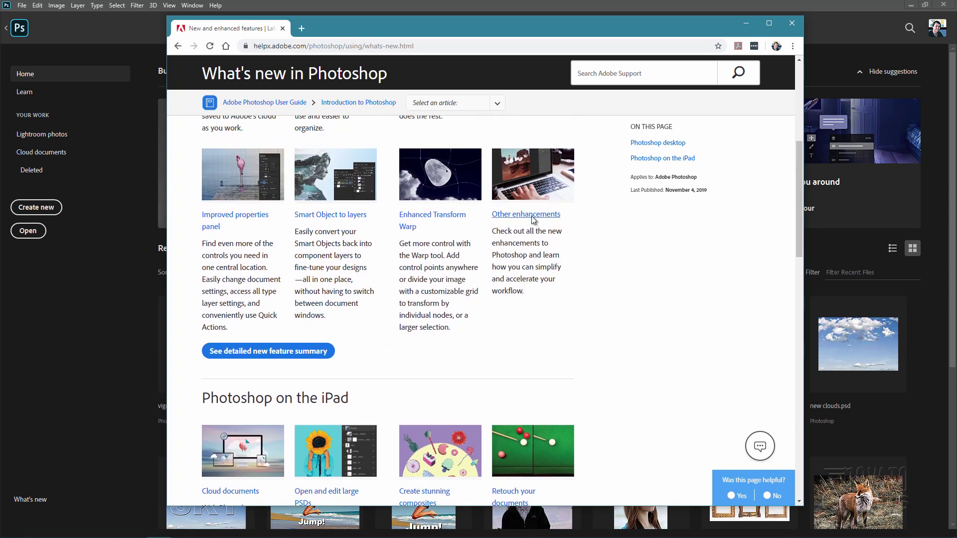
{"action": "scroll", "coordinate": [579, 260], "scroll_direction": "up", "scroll_amount": 1}
{"action": "scroll", "coordinate": [579, 262], "scroll_direction": "up", "scroll_amount": 5}
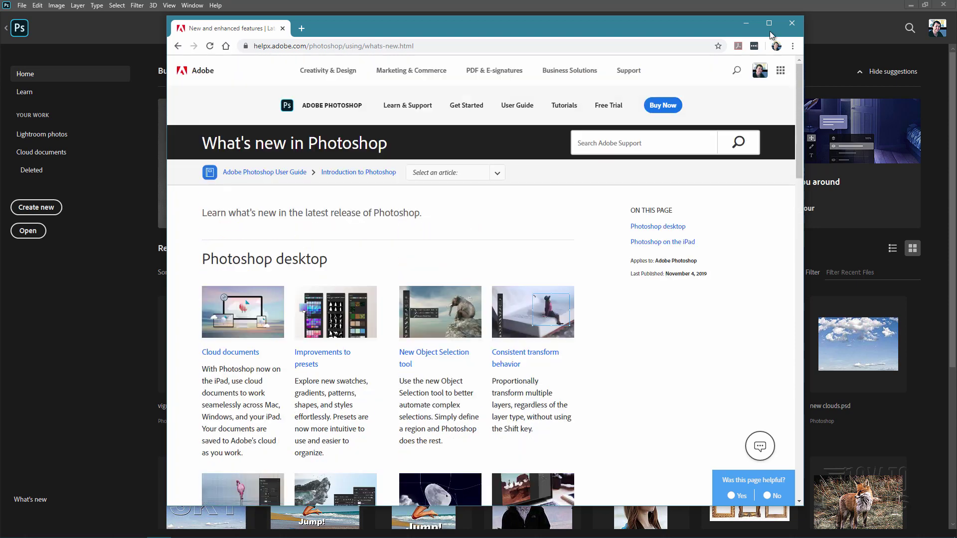
{"action": "left_click", "coordinate": [746, 23]}
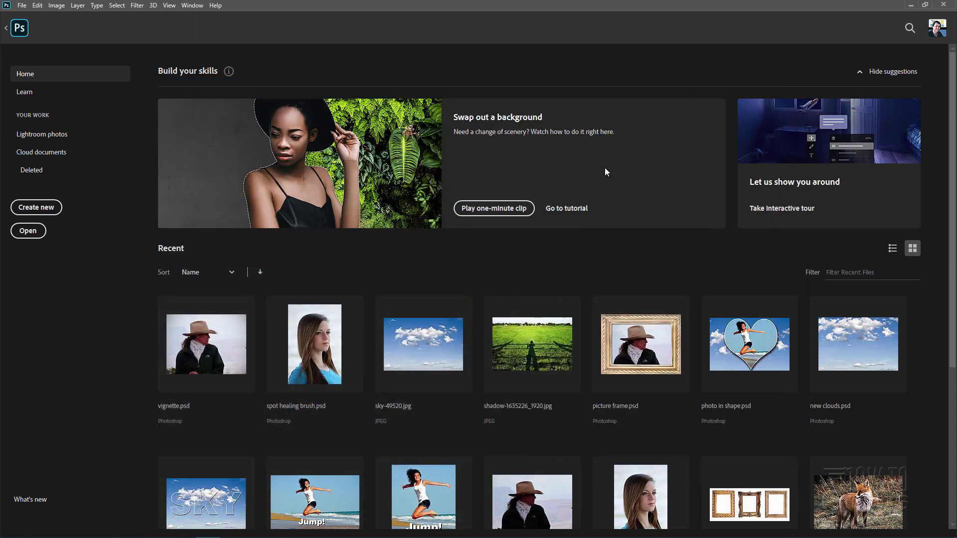
{"action": "left_click", "coordinate": [25, 31]}
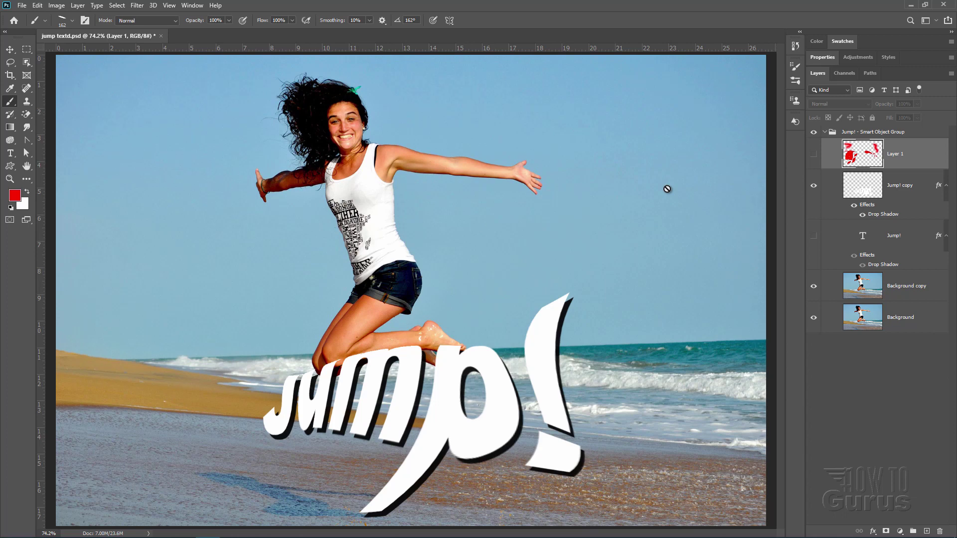
Step: Expand the color swatches and activate the Move tool
{"action": "left_click", "coordinate": [843, 41]}
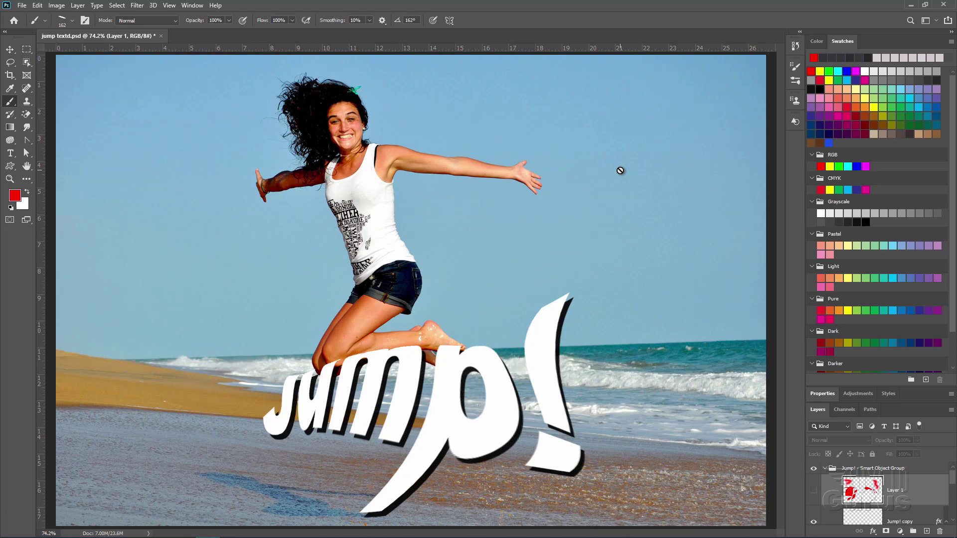
{"action": "key", "text": "v"}
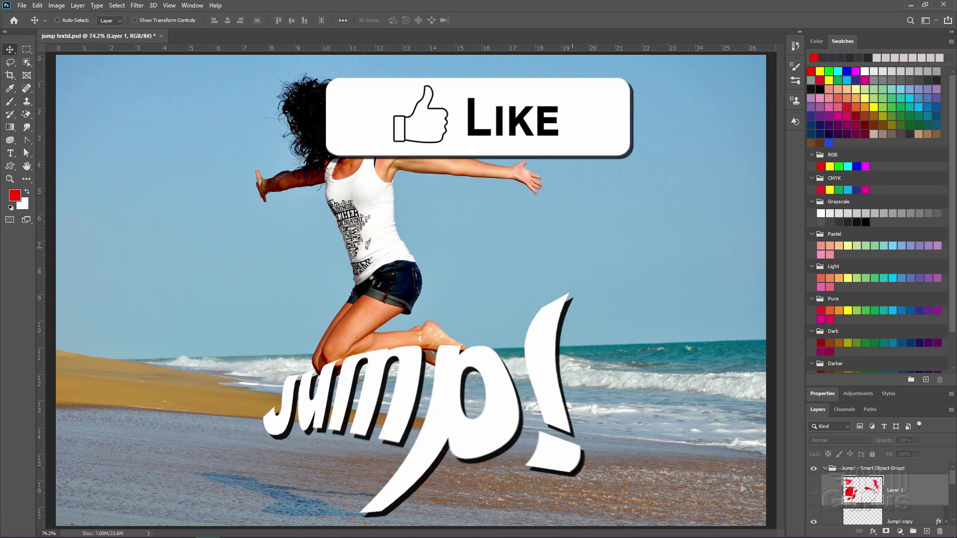